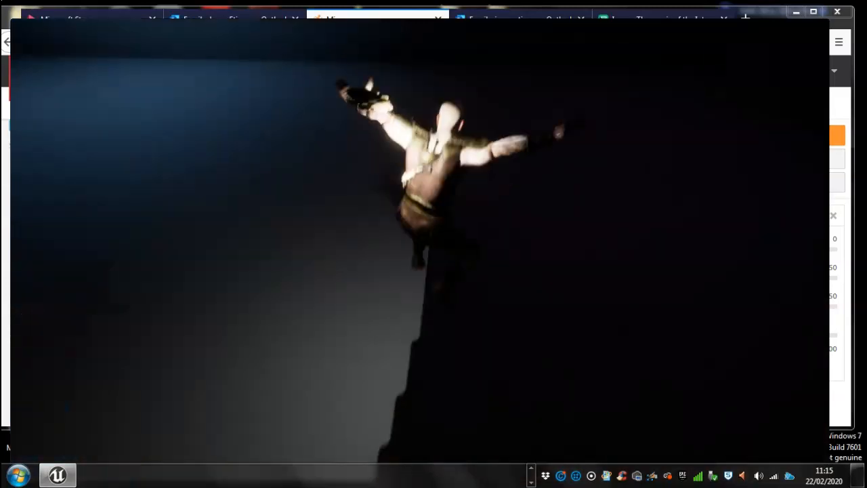
Step: Playtest the warrior by running and jumping through the level, then end play and restore the full editor layout with a taller Content Browser
key("space")
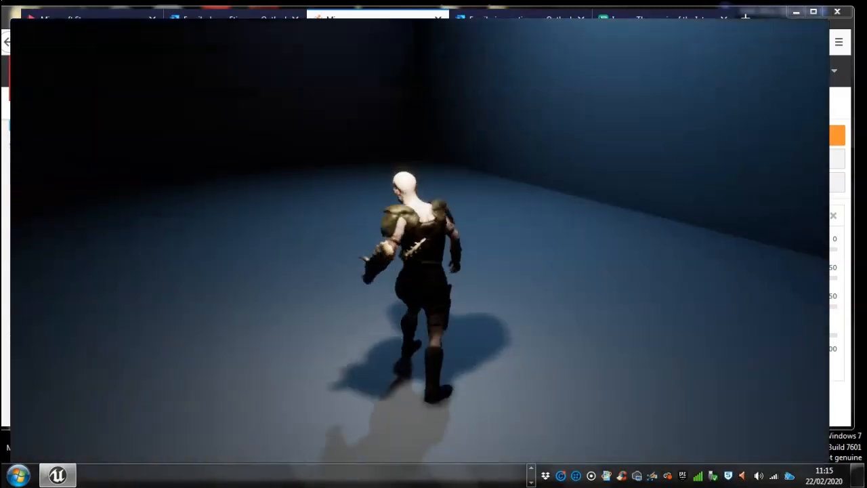
key("space")
key("w")
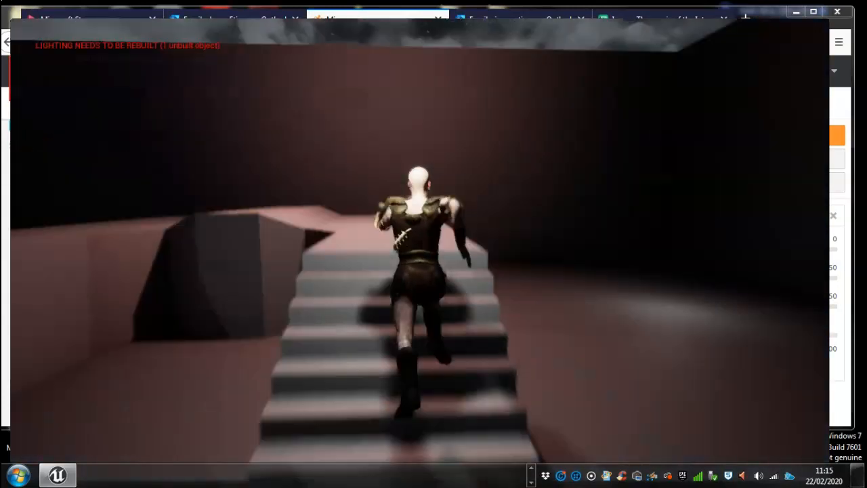
key("space")
key("w")
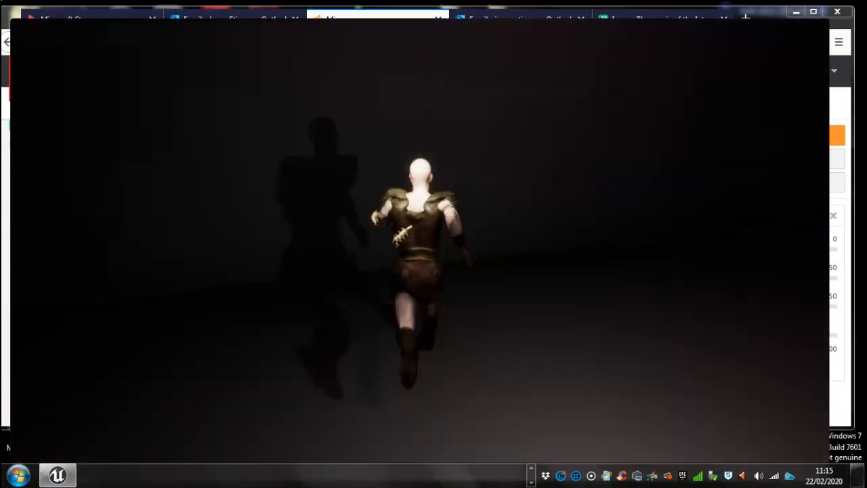
key("w")
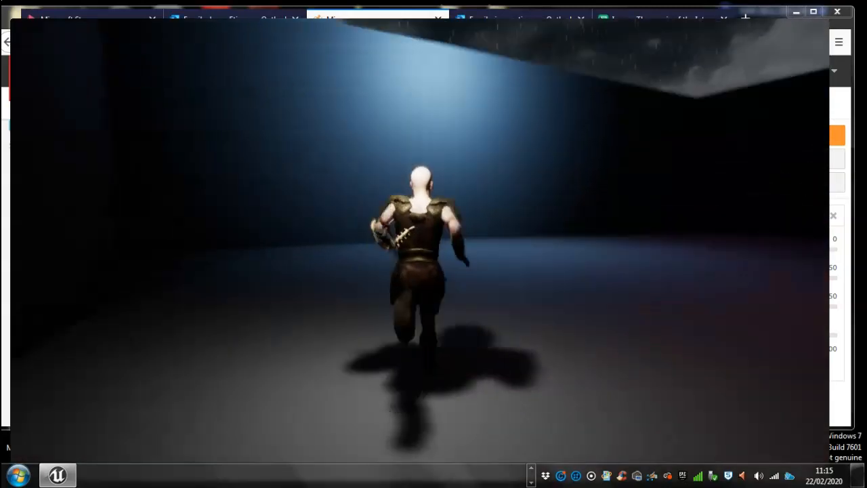
key("w")
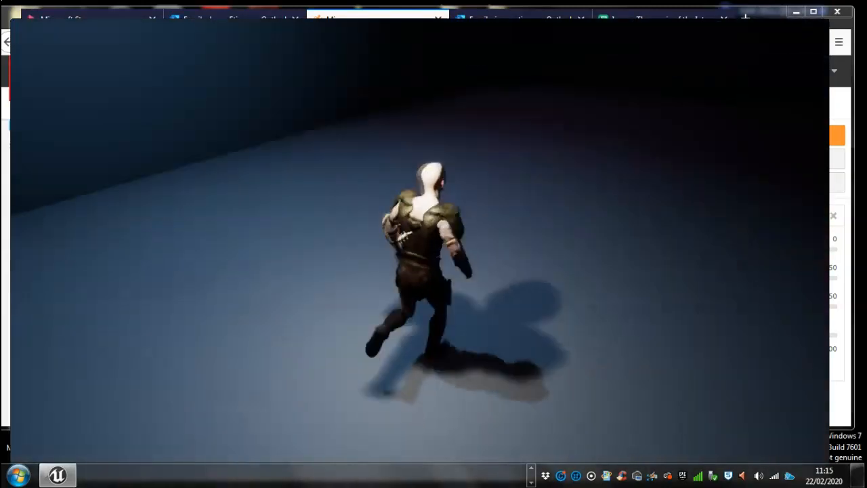
key("d")
key("a")
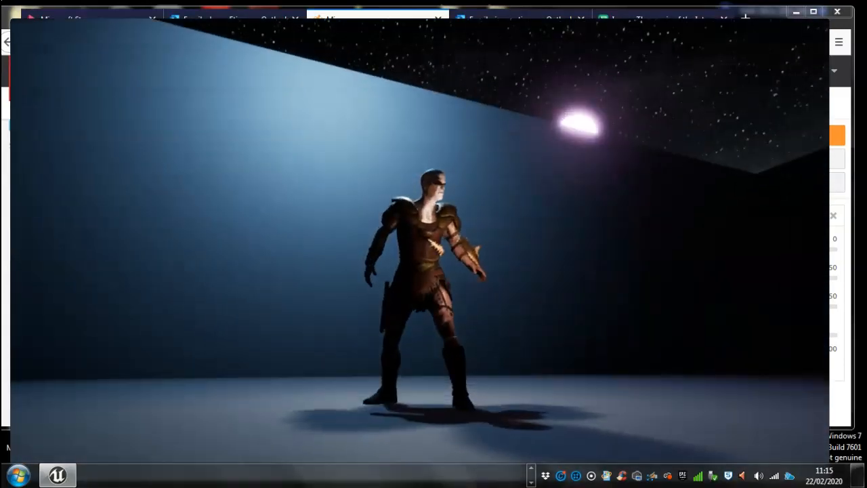
key("Escape")
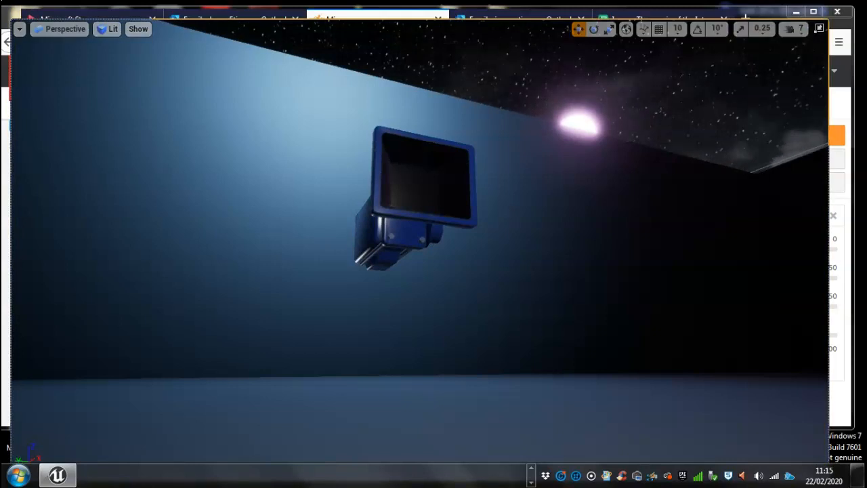
key("F11")
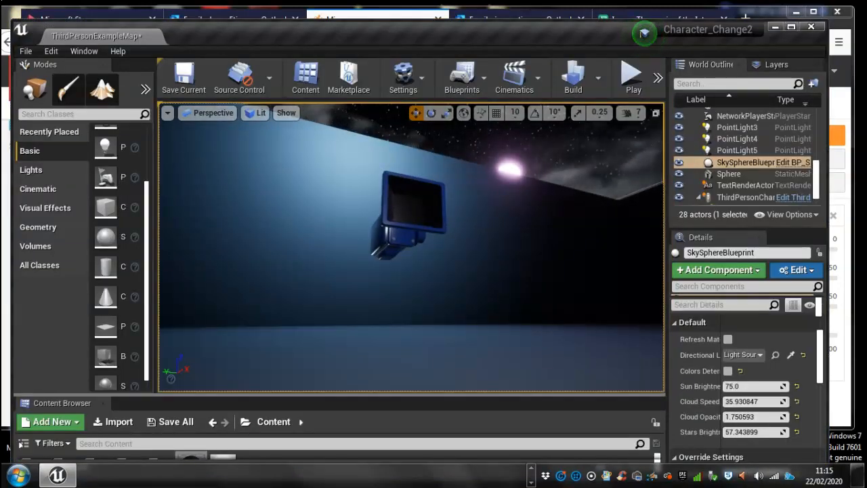
left_click_drag(421, 395, 422, 369)
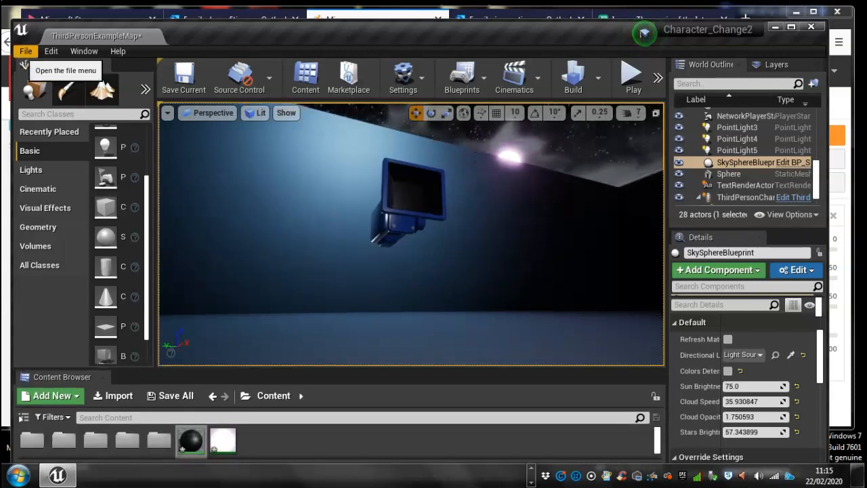
Step: Create a new Games project named Warrior2 from the Third Person template, as a Blueprint project with starter content
left_click(25, 50)
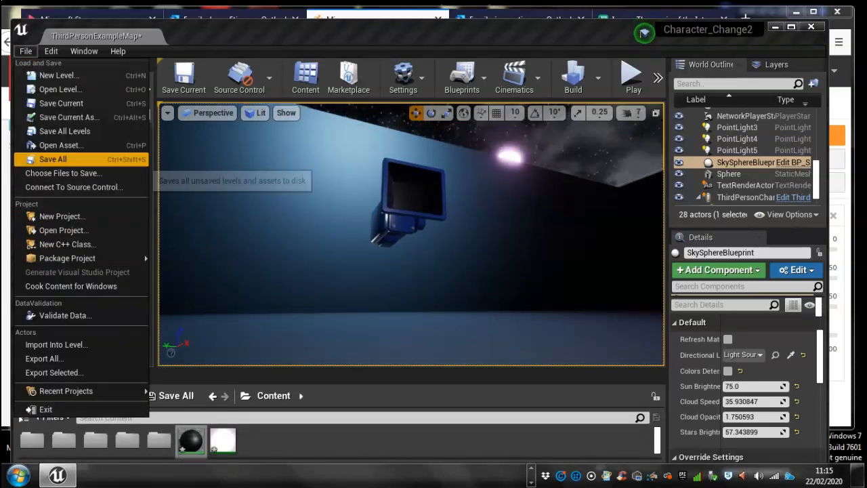
left_click(53, 159)
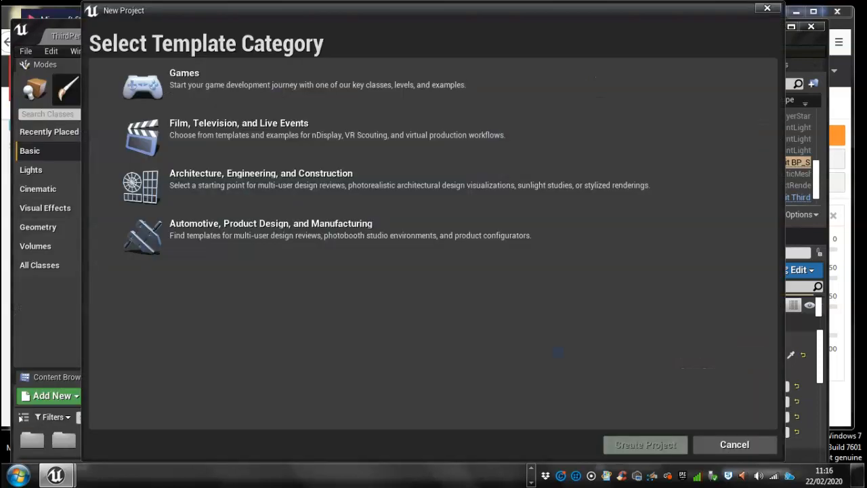
left_click(157, 86)
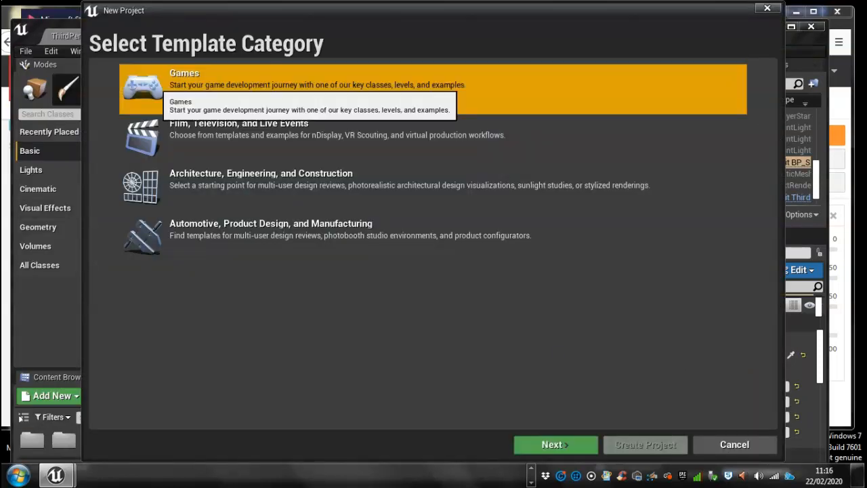
left_click(565, 444)
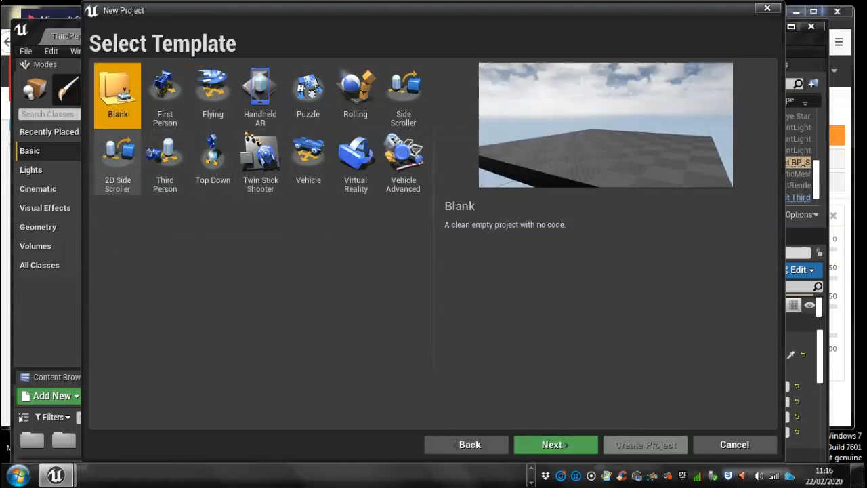
left_click(165, 162)
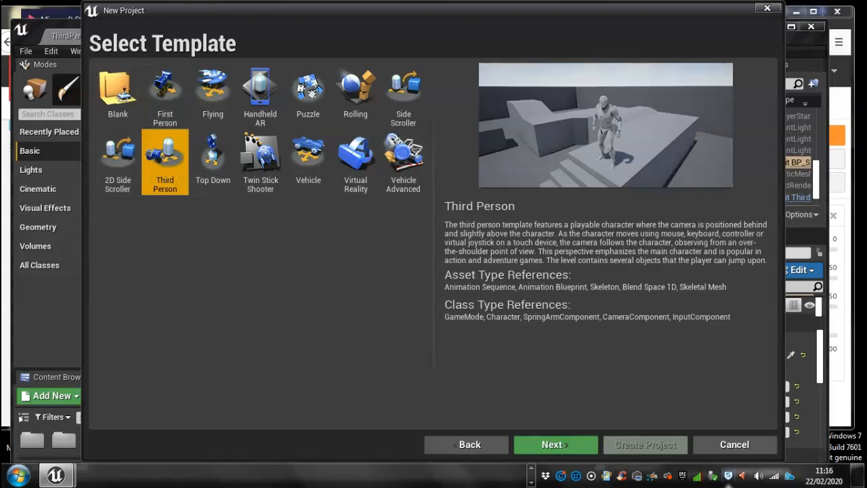
left_click(566, 444)
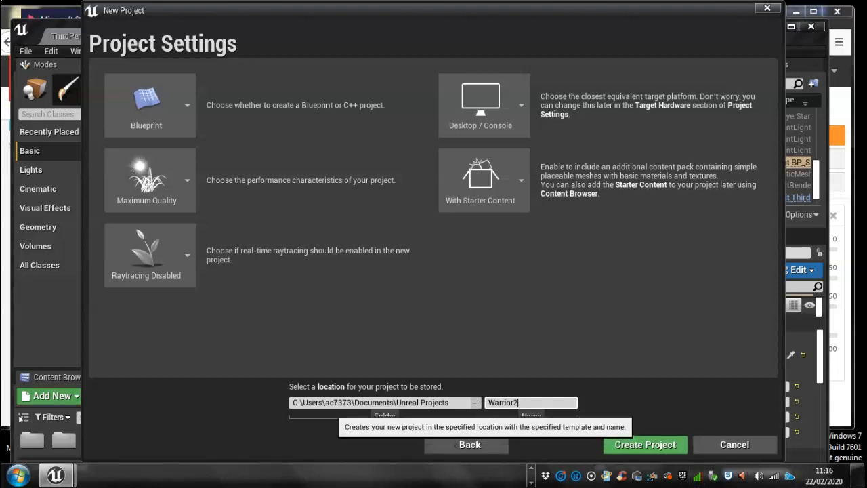
left_click(644, 444)
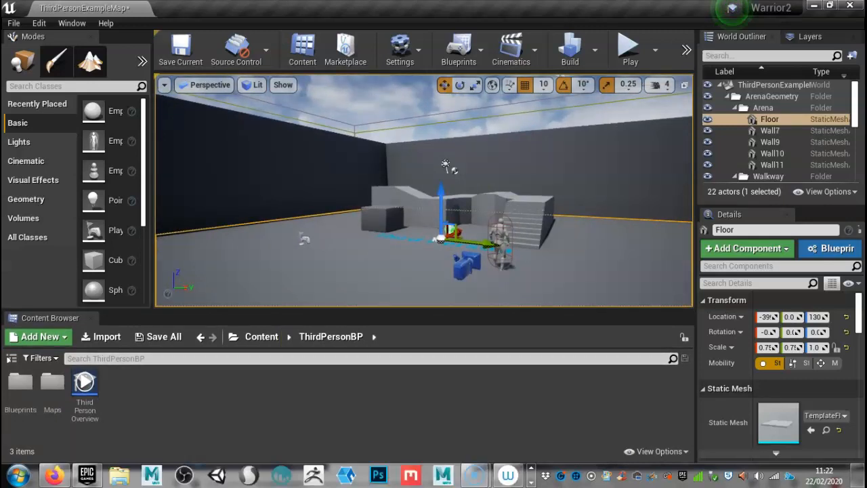
Step: Switch to Mixamo in the browser and show the full character library by clearing the idle search
mouse_move(53, 474)
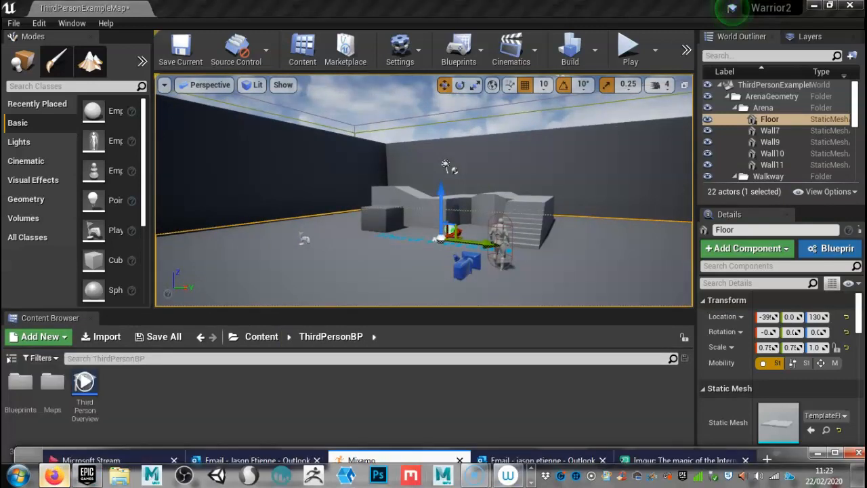
left_click(366, 460)
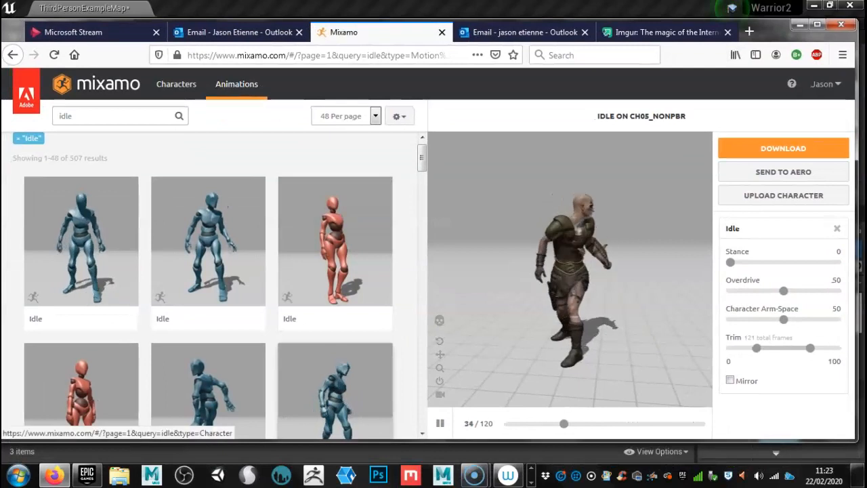
left_click(176, 84)
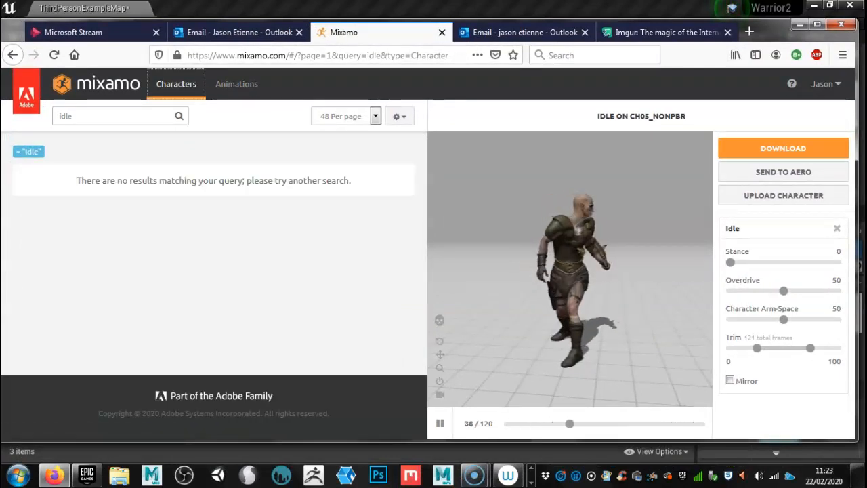
key("BackSpace")
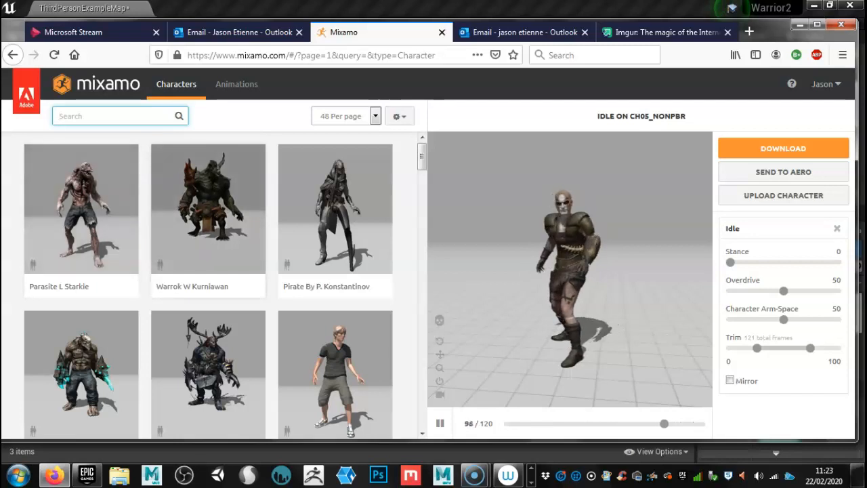
Step: Look through the available characters in the Mixamo library and return to the start of the list
scroll(208, 284, "down", 1)
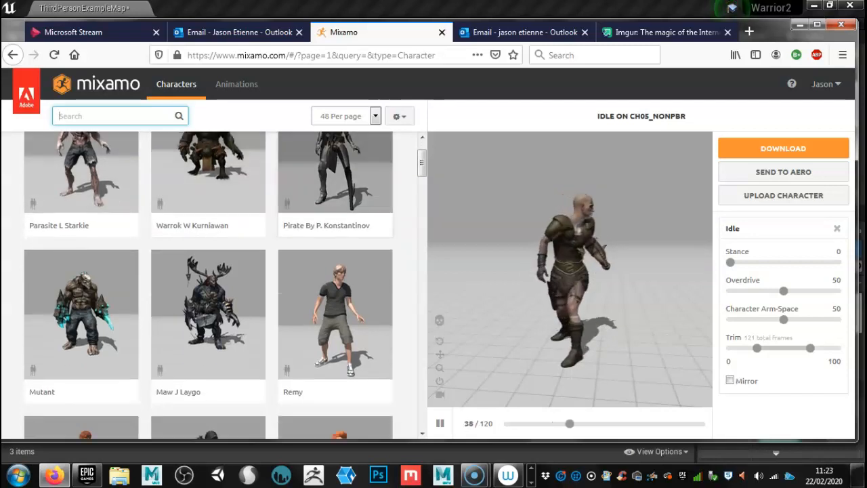
scroll(208, 284, "down", 4)
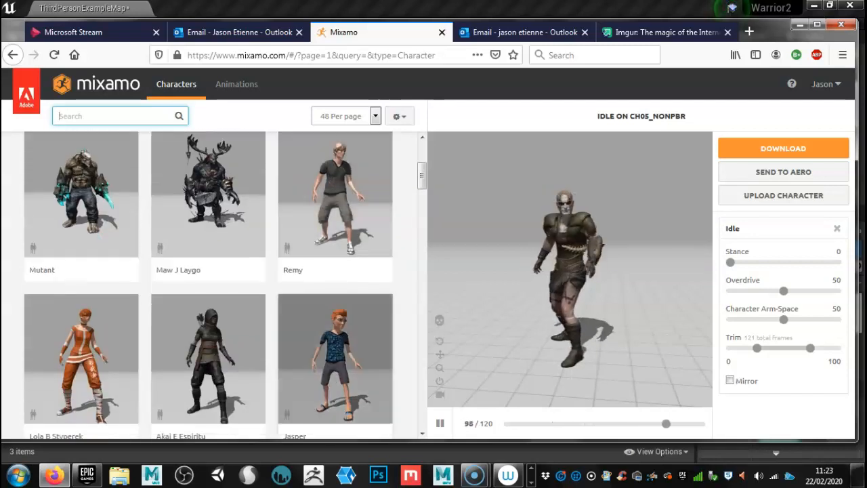
scroll(208, 284, "down", 3)
scroll(208, 284, "down", 2)
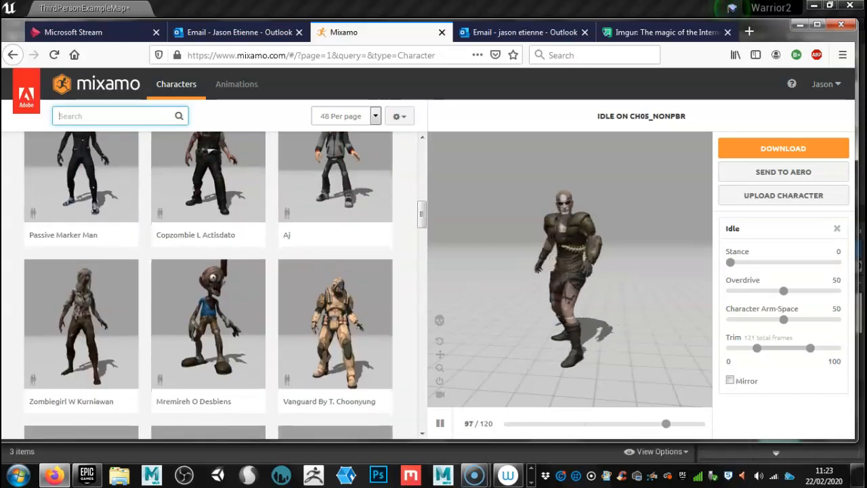
scroll(208, 285, "down", 3)
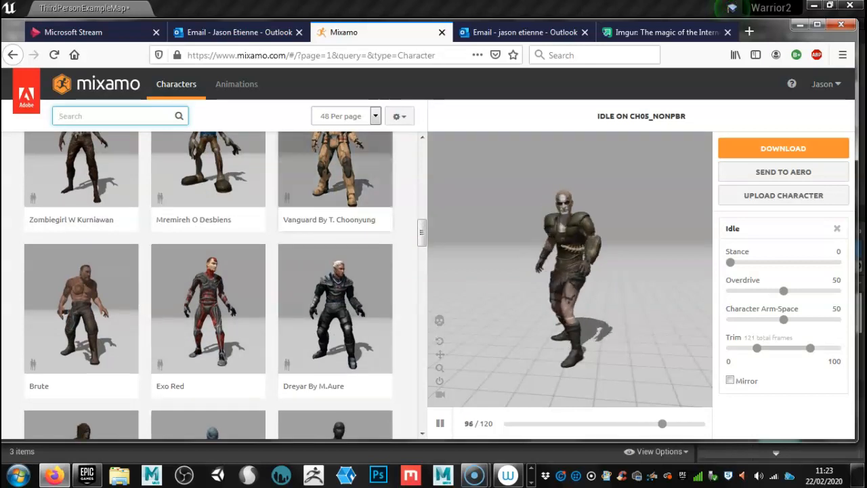
scroll(208, 285, "down", 2)
scroll(208, 284, "down", 2)
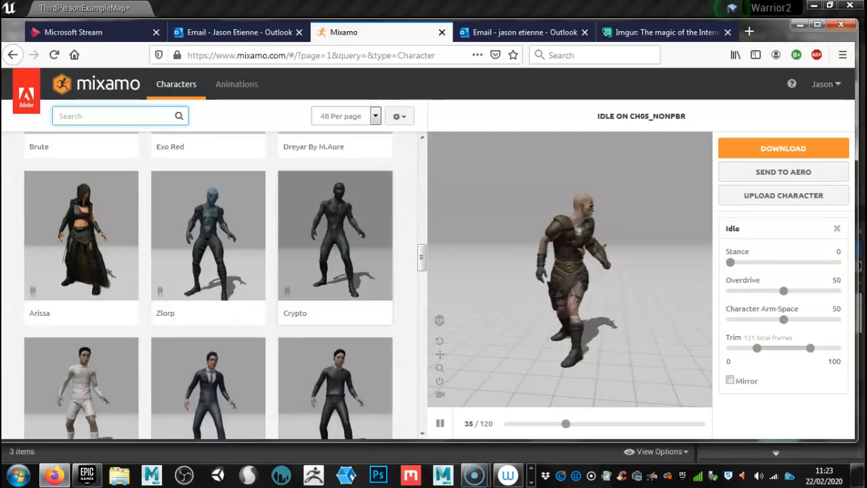
scroll(207, 285, "up", 4)
scroll(208, 285, "up", 3)
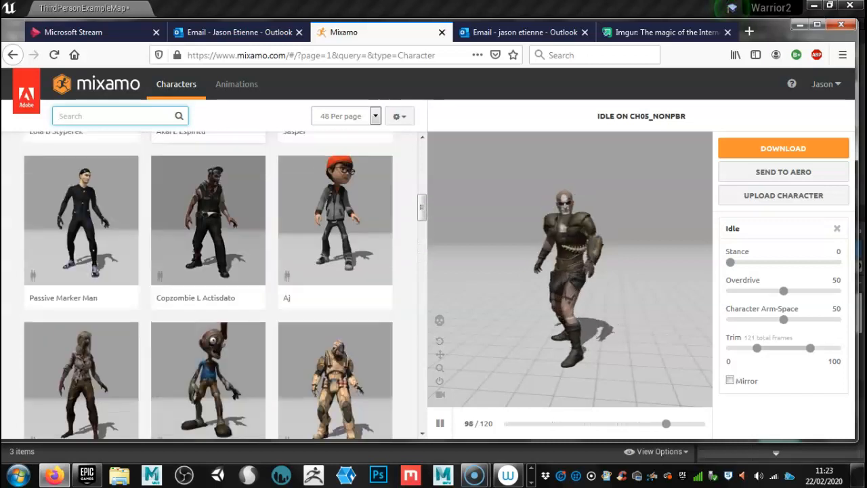
scroll(208, 285, "up", 2)
scroll(208, 285, "up", 3)
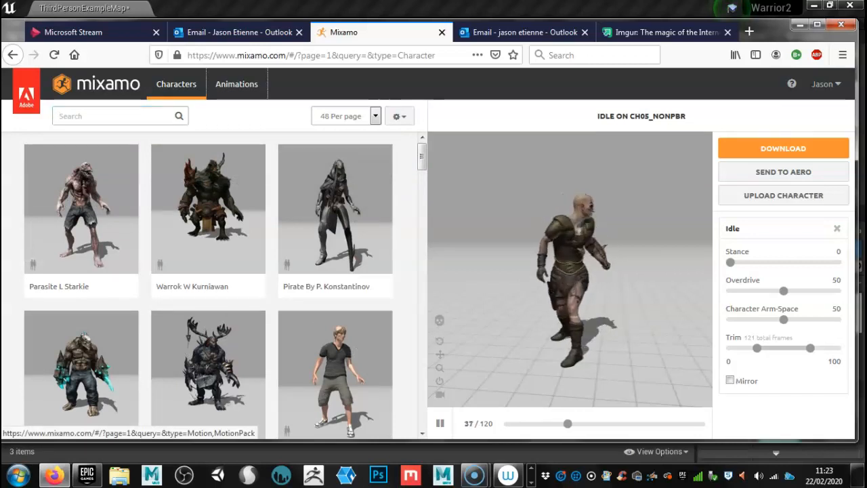
Step: Search the Mixamo animations for "run"
left_click(236, 84)
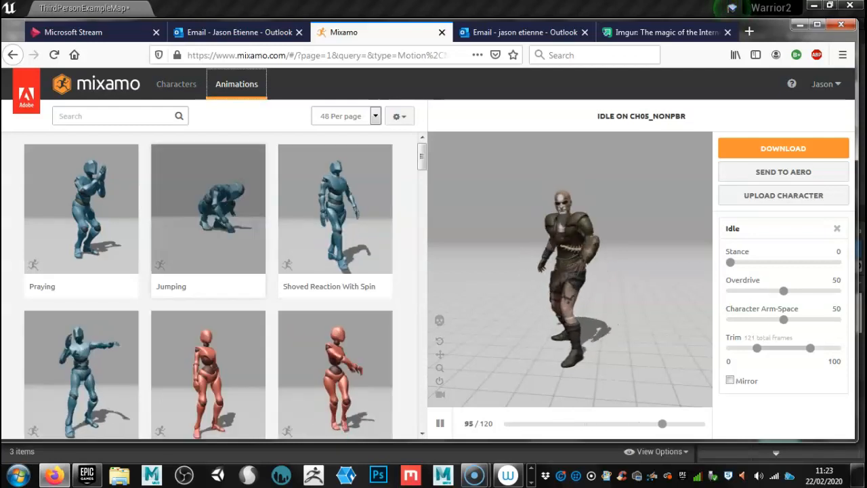
left_click(109, 116)
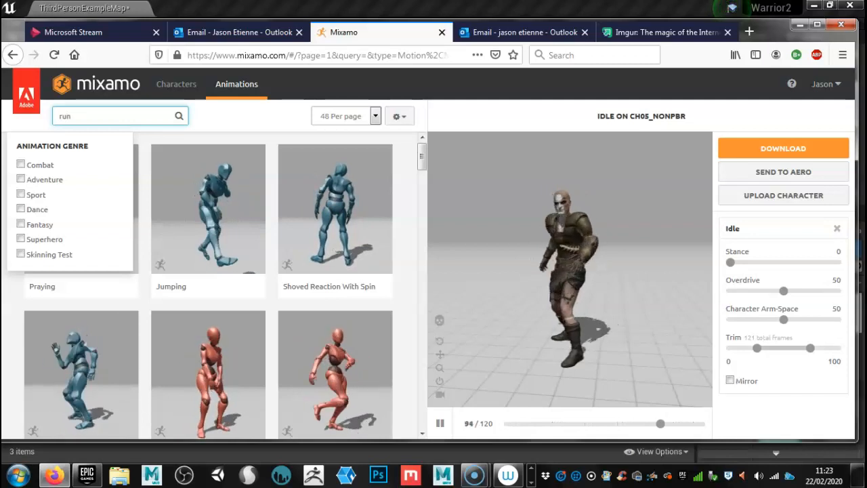
key("Return")
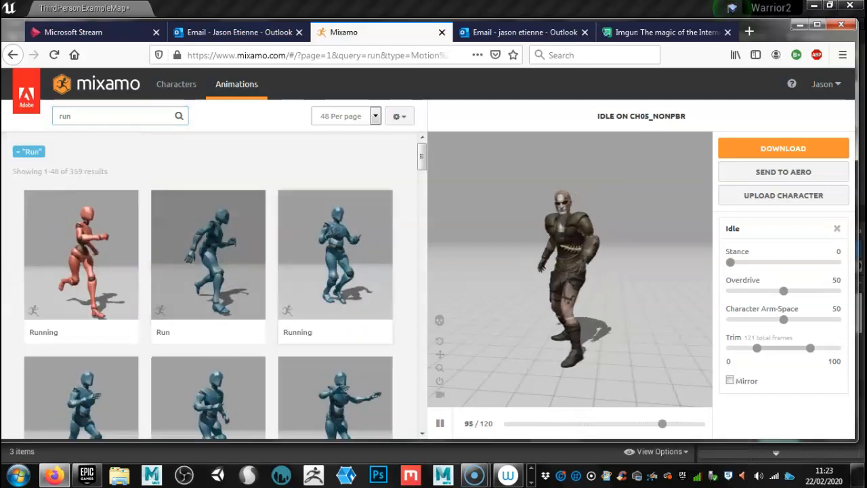
Step: Try the red figure's Running animation and the blue figure's Run animation on the warrior, enabling In Place for each
scroll(210, 285, "down", 3)
scroll(210, 285, "up", 2)
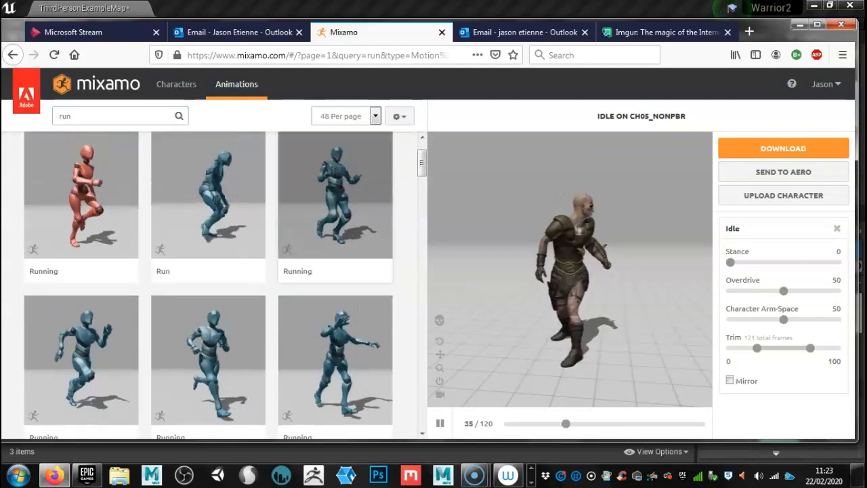
left_click(81, 203)
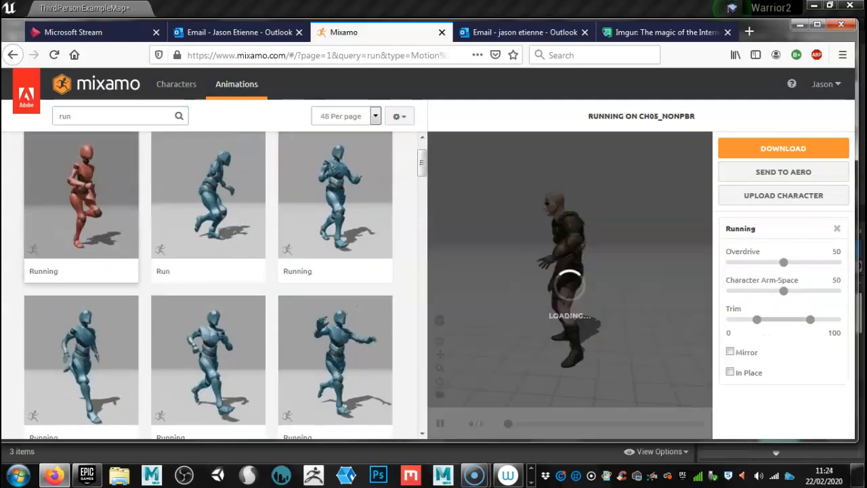
left_click(729, 372)
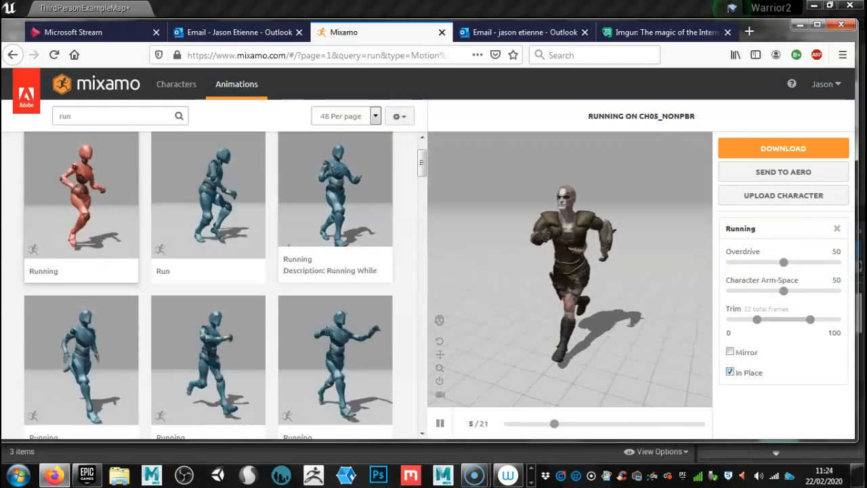
left_click(208, 204)
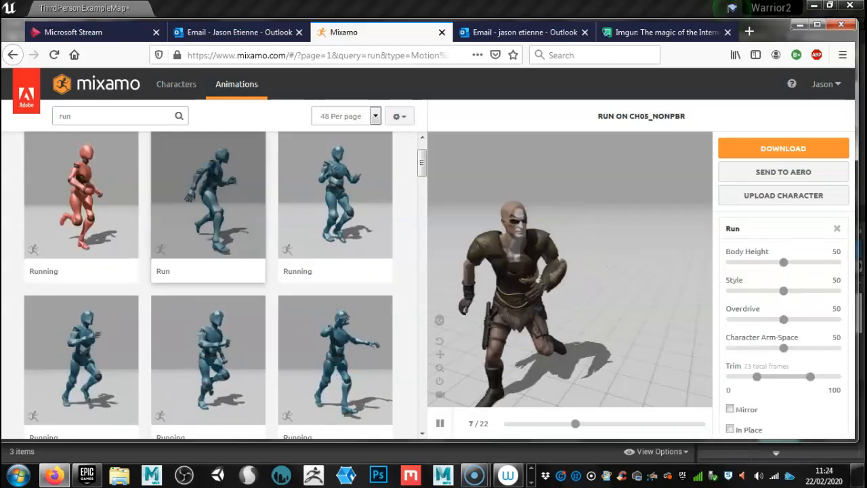
left_click(729, 430)
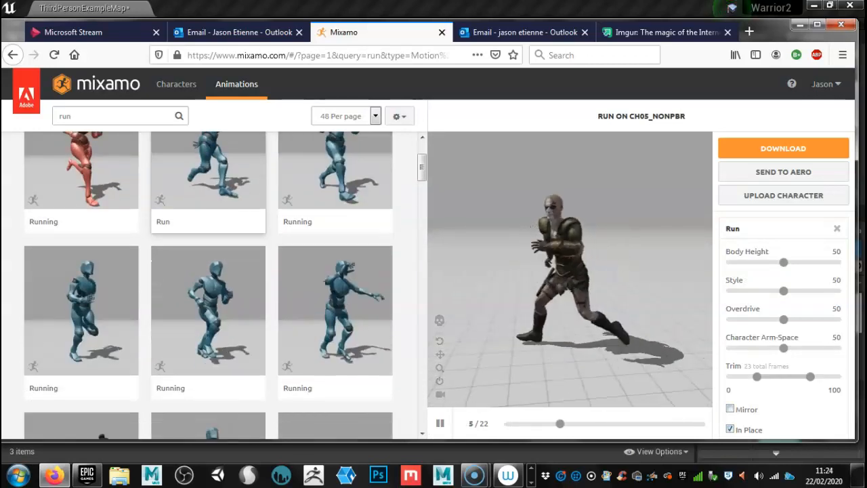
Step: Try another blue figure's Running animation on the warrior, view it from a different side and set Overdrive to 51
scroll(208, 285, "down", 2)
left_click(208, 237)
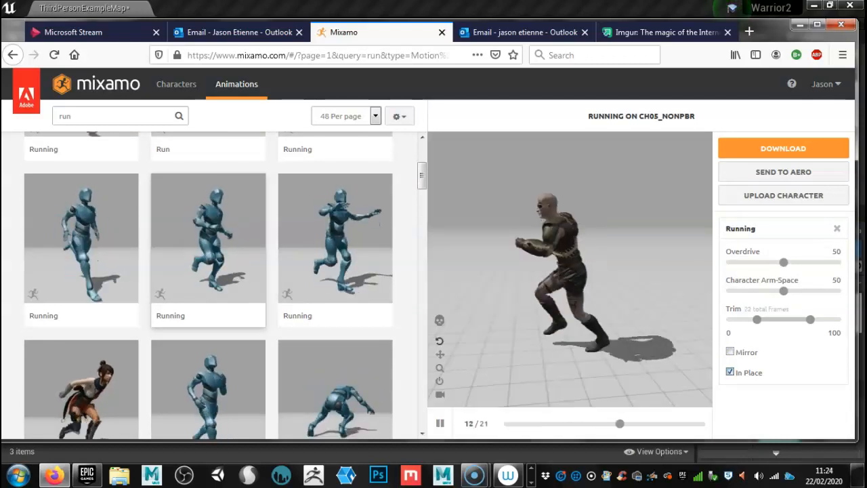
left_click_drag(609, 271, 490, 257)
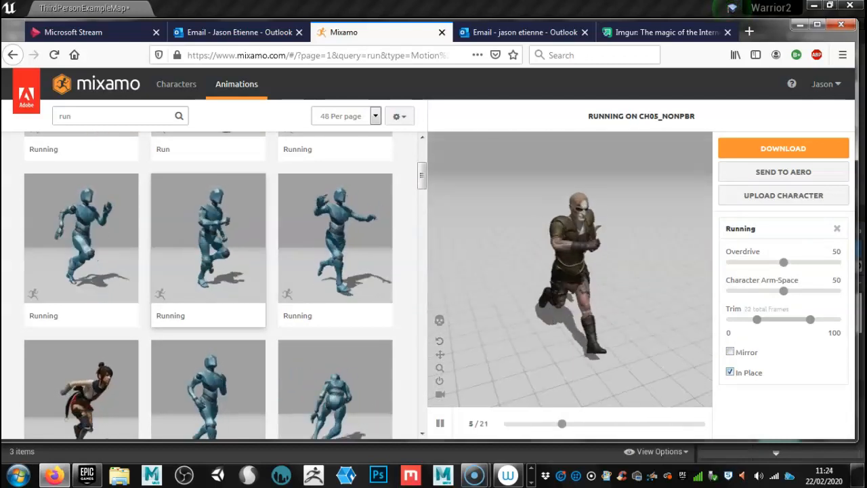
scroll(217, 271, "down", 5)
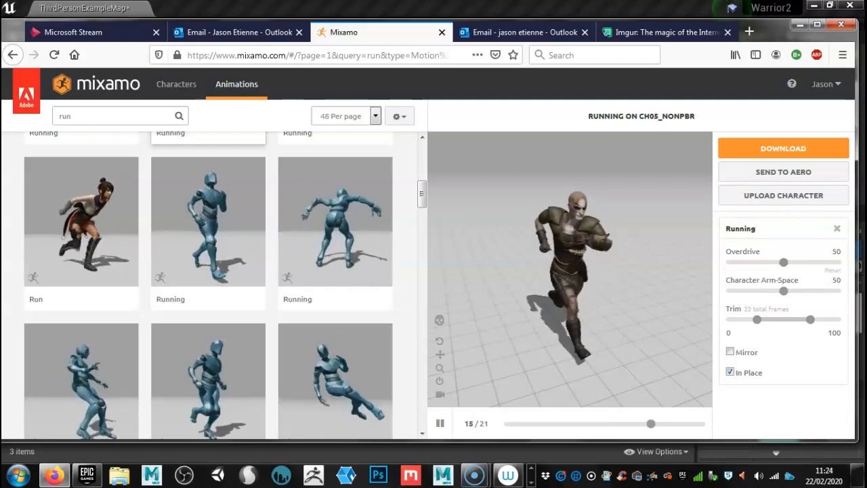
mouse_move(783, 263)
left_mouse_down()
mouse_move(810, 262)
mouse_move(757, 262)
mouse_move(784, 263)
left_mouse_up()
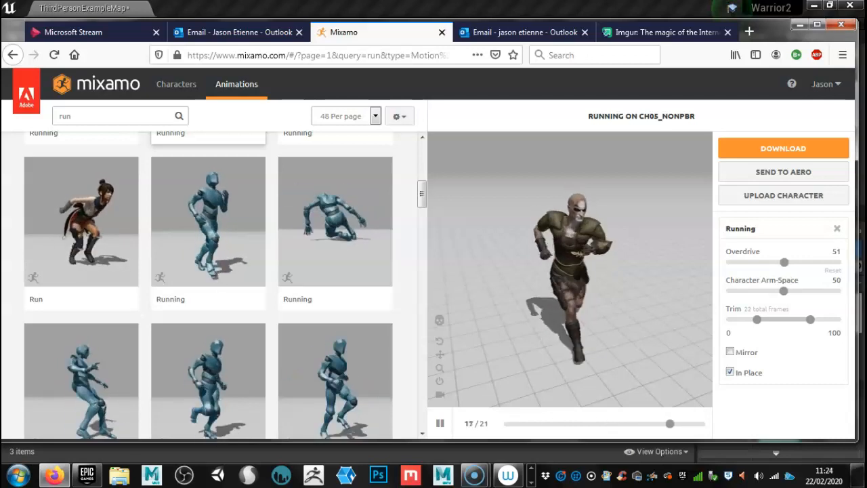
Step: Search the Mixamo animations for "jump"
double_click(65, 116)
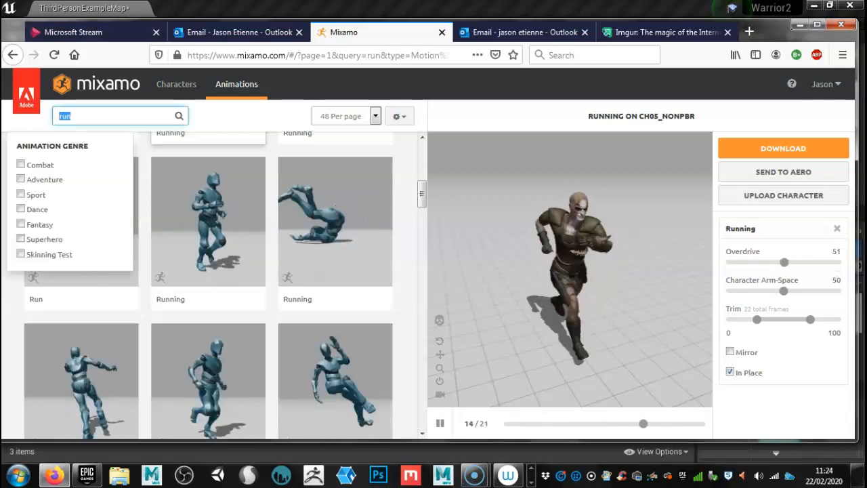
type("jump")
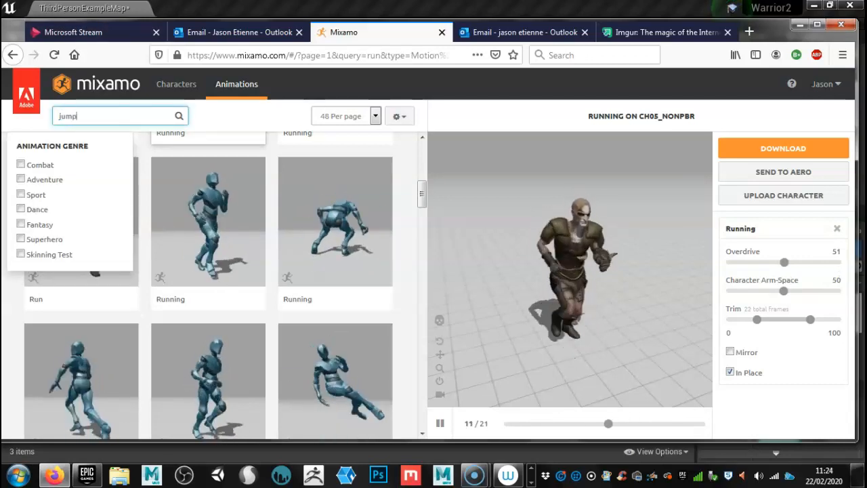
key("Return")
Step: Try the rifle-aiming Jump and two of the blue figures' Jumping animations on the warrior
left_click(208, 391)
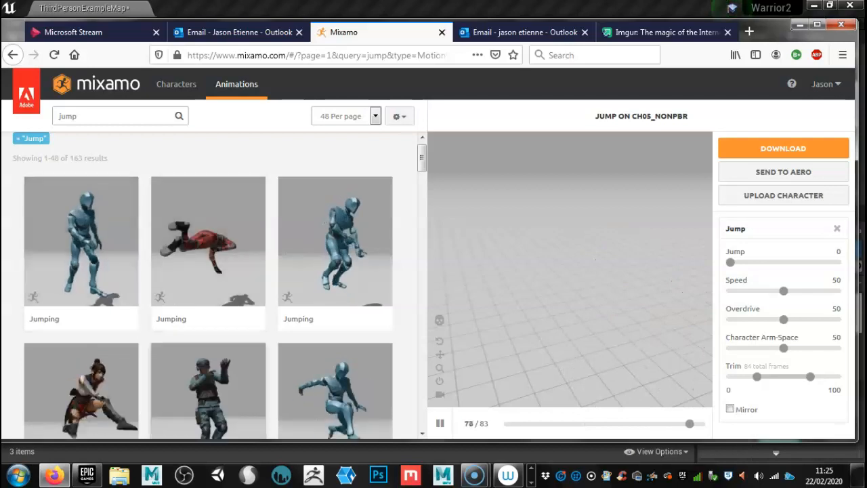
scroll(208, 204, "down", 3)
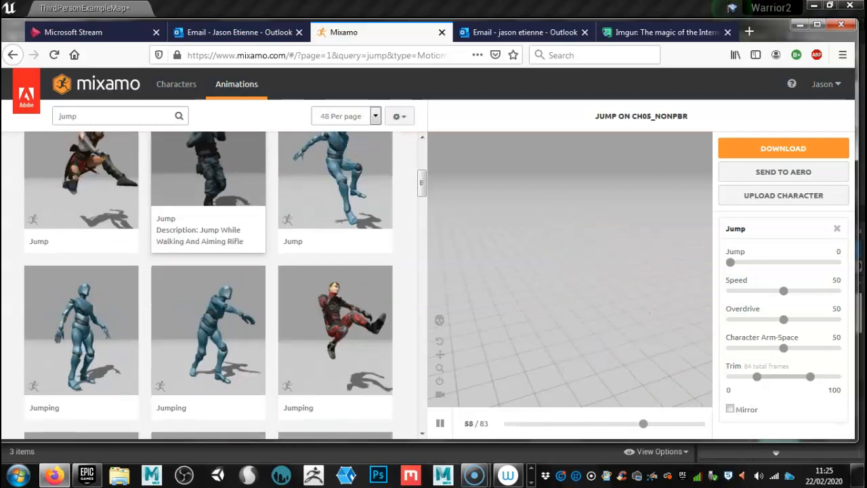
scroll(208, 203, "down", 1)
left_click(208, 270)
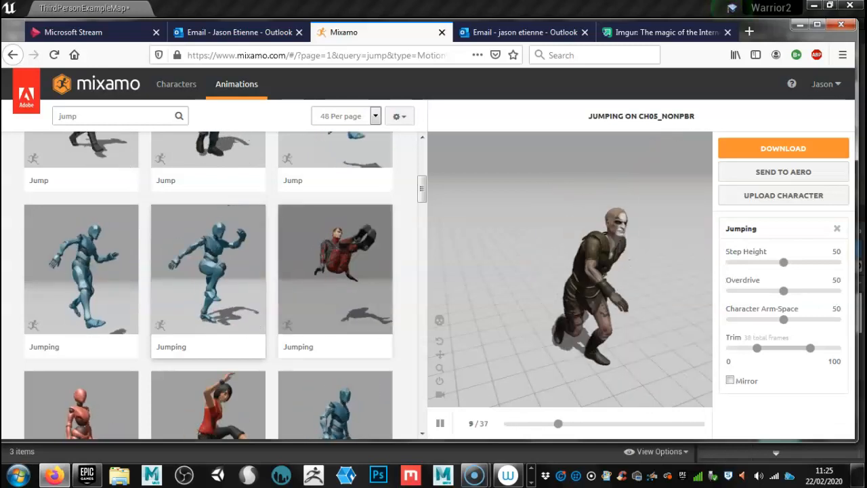
scroll(208, 285, "down", 3)
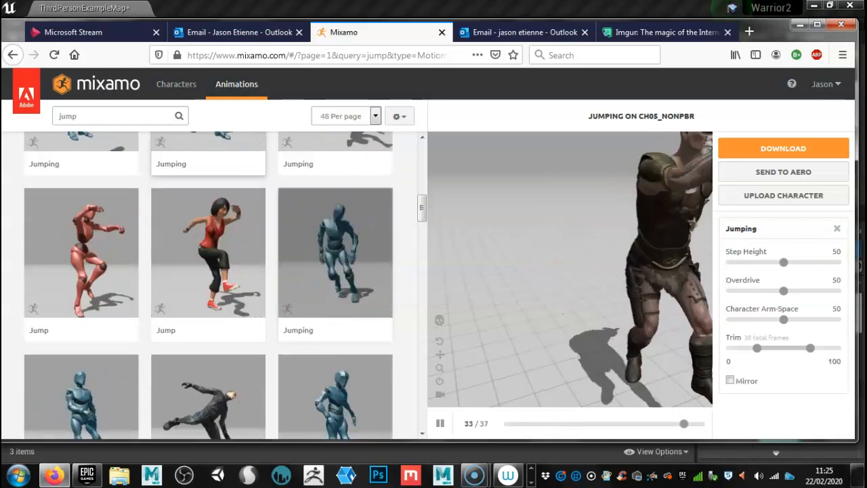
scroll(208, 284, "down", 2)
scroll(208, 284, "down", 4)
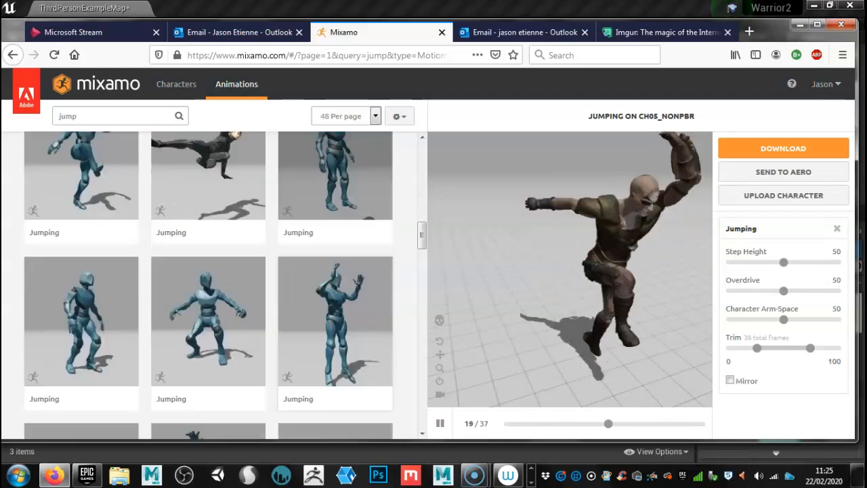
left_click(208, 226)
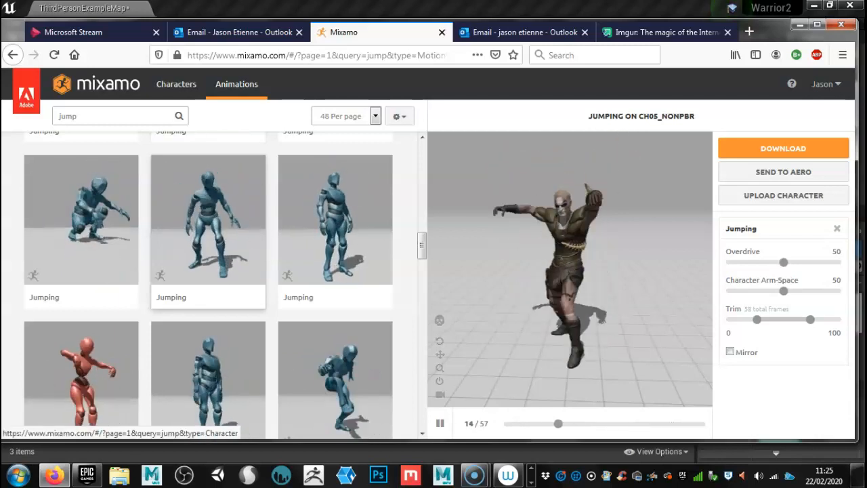
Step: Return to the characters, reload the page to clear the warrior's animation, and view its T-pose from another side
left_click(176, 84)
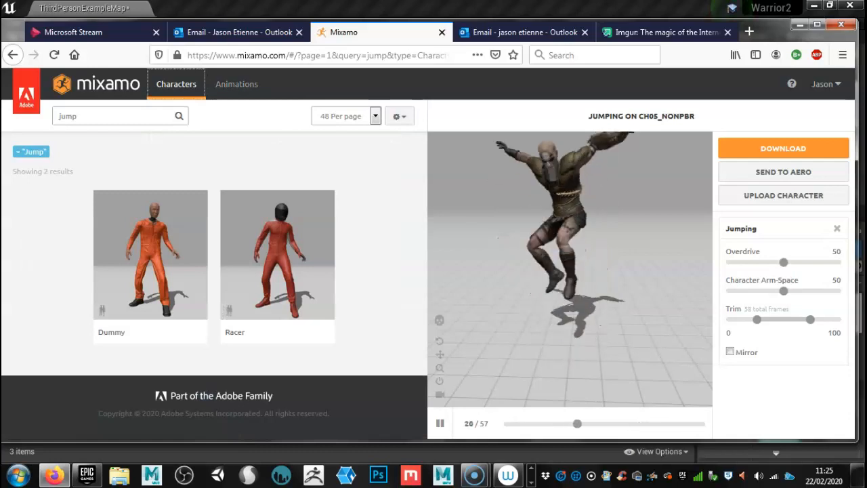
key("ctrl+l")
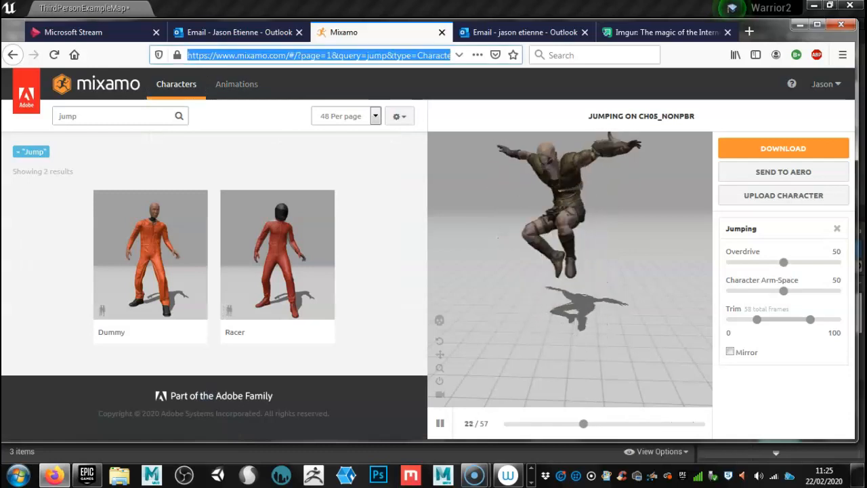
key("Return")
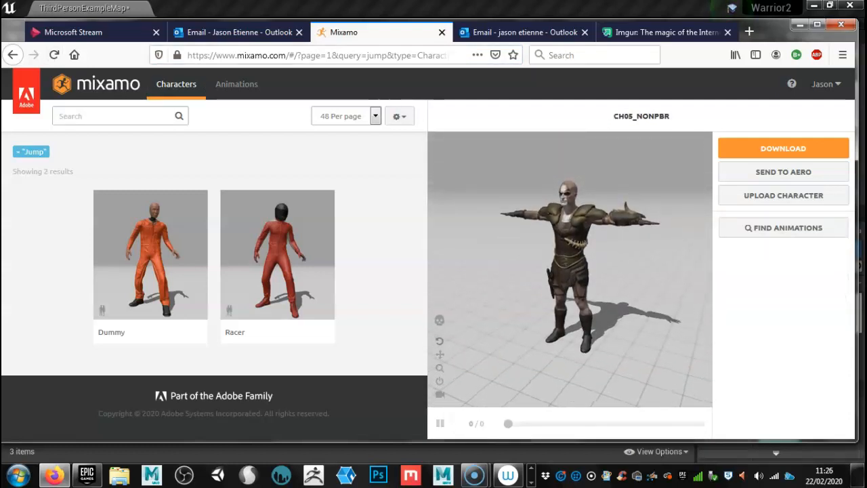
left_click_drag(552, 268, 608, 241)
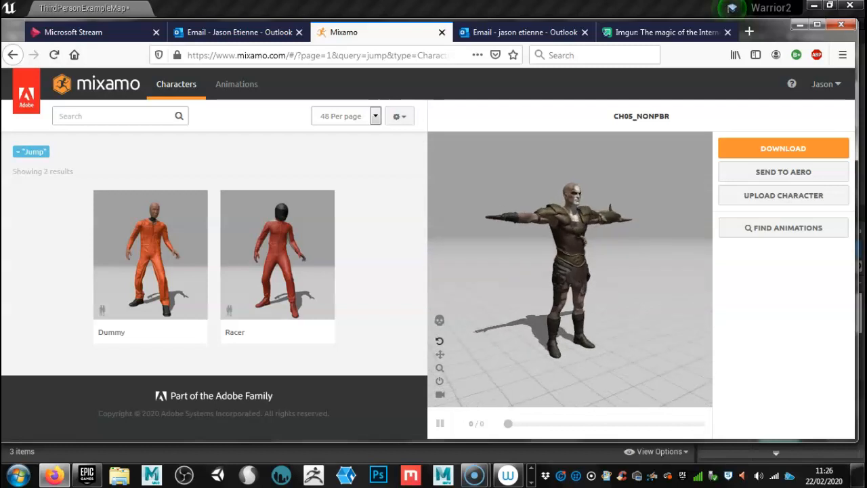
Step: Review the T-pose warrior's download settings with FBX(.fbx) as the format, and close them without downloading
left_click(783, 148)
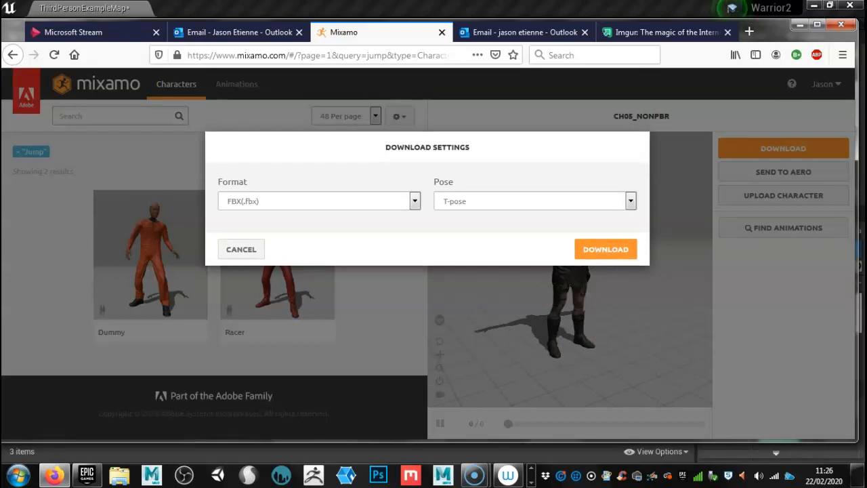
left_click(415, 201)
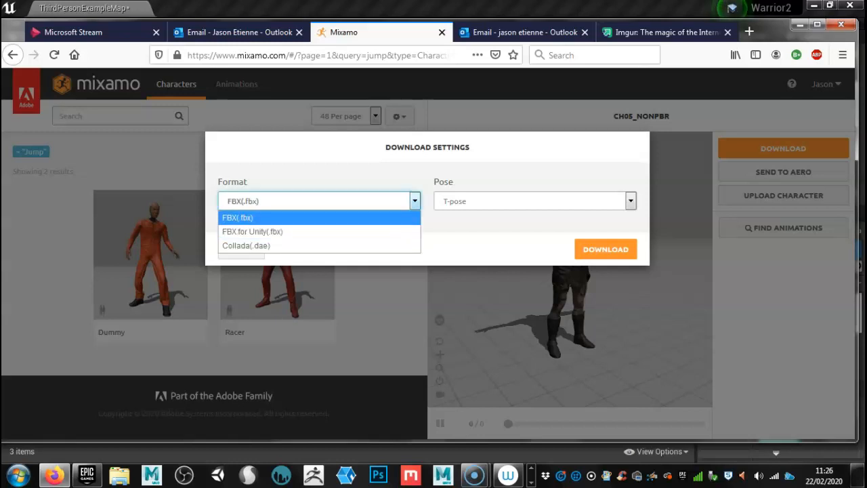
left_click(319, 218)
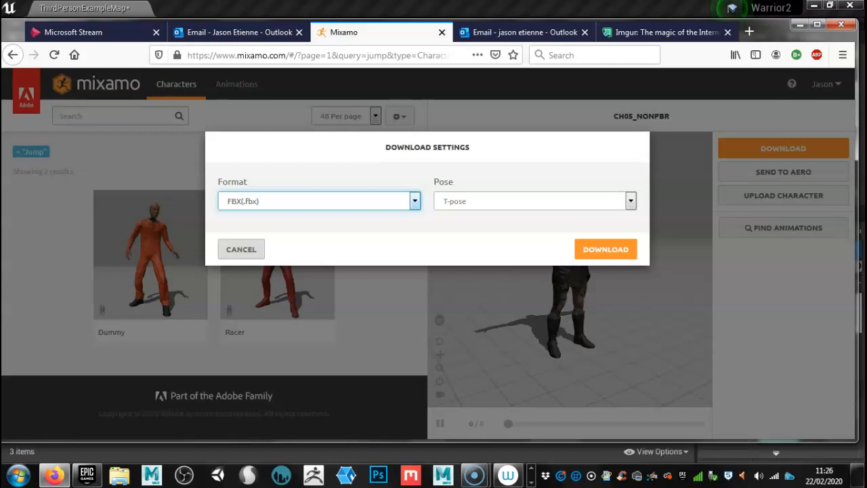
left_click(241, 249)
Step: Search the Mixamo animations for "idle" and apply the blue figure's Idle animation in the middle of the first row to the warrior
left_click(236, 84)
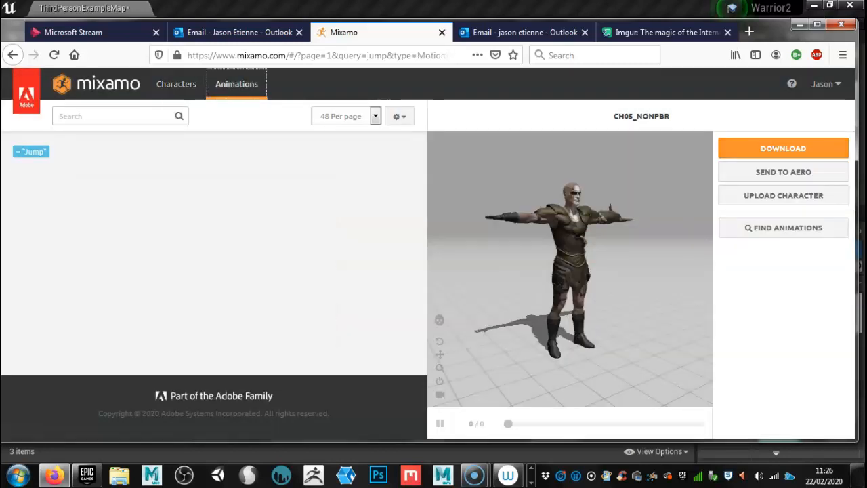
left_click(115, 116)
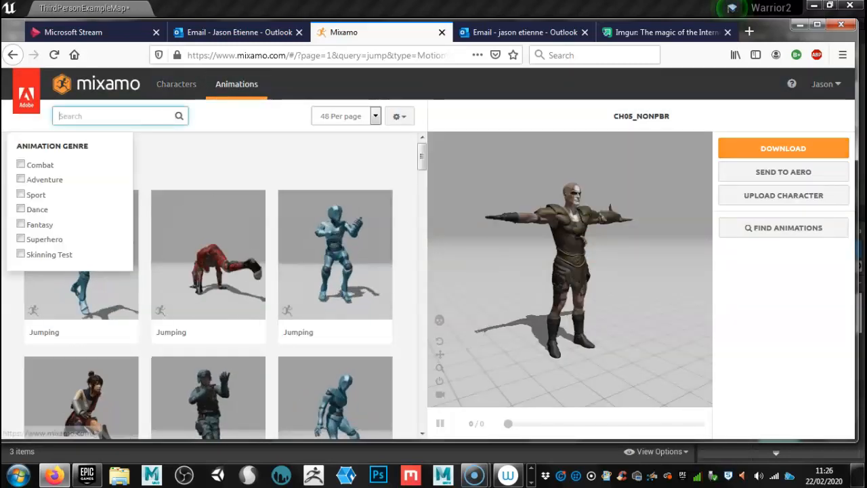
type("idle")
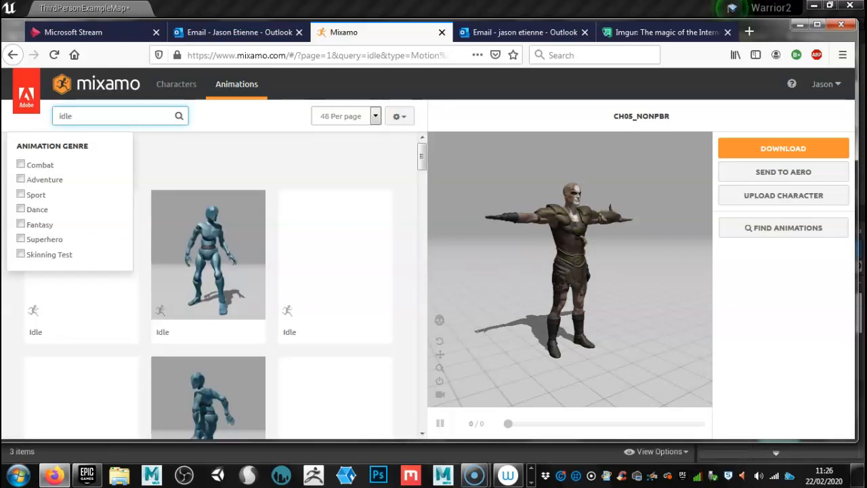
left_click(208, 254)
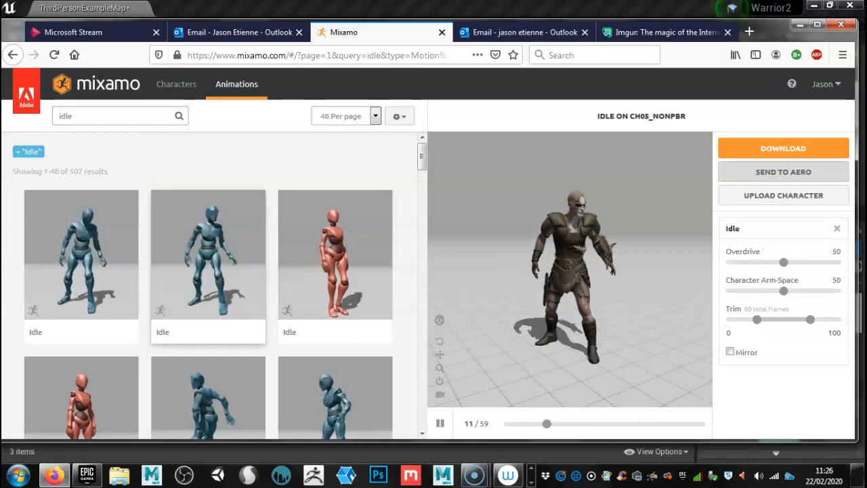
Step: Try the Without Skin option in the Idle animation's download settings, and cancel the download
left_click(783, 148)
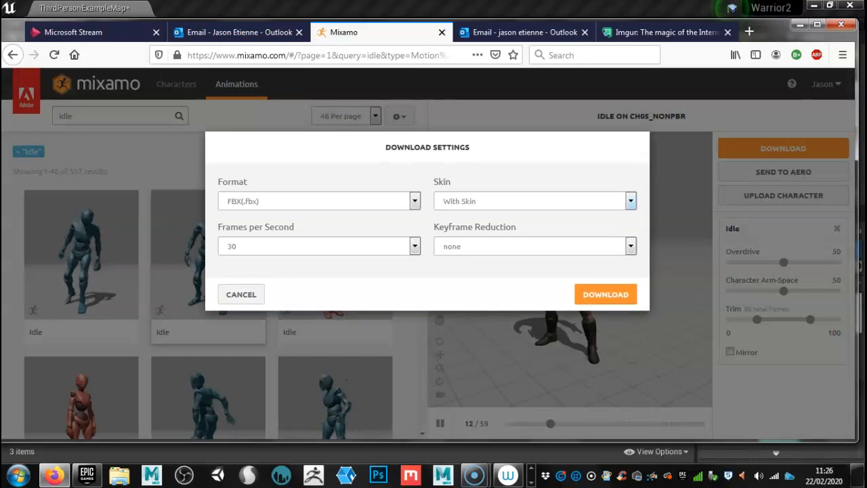
left_click(630, 201)
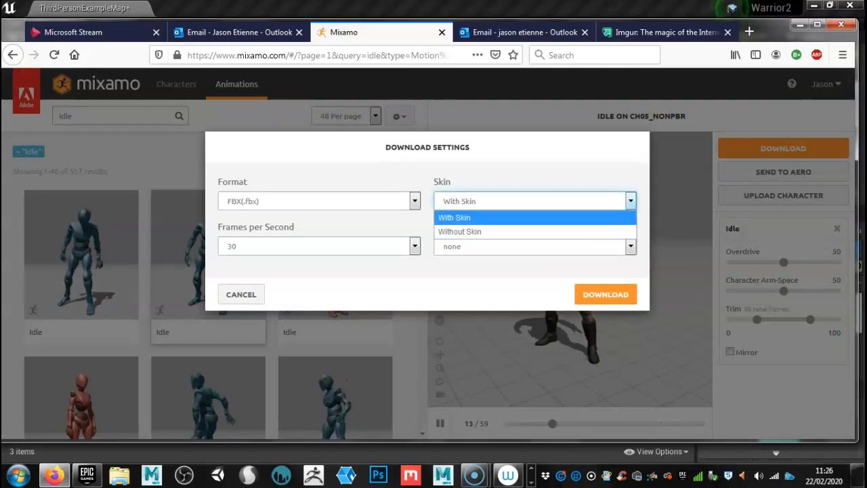
left_click(460, 231)
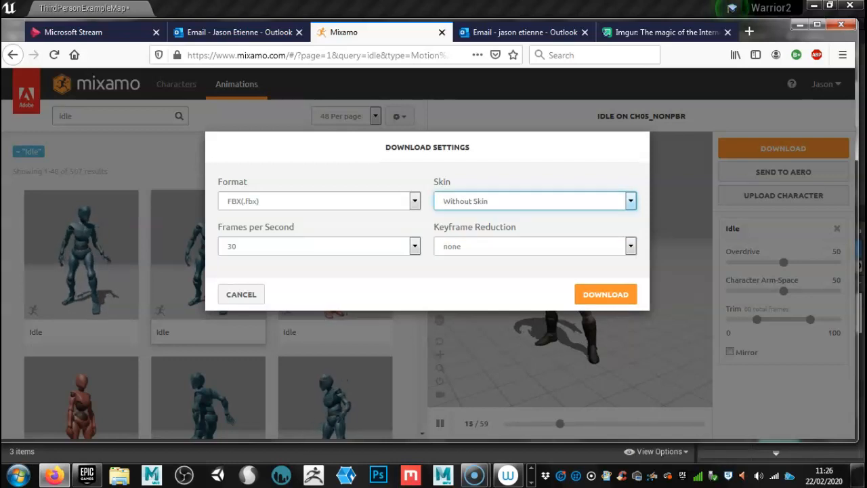
left_click(241, 294)
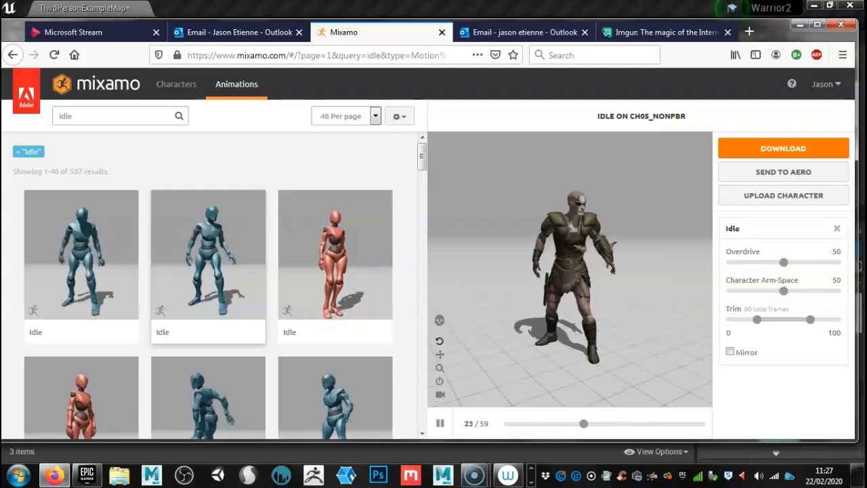
Step: Switch to the Unreal Editor and create a folder named Warrior inside the ThirdPersonBP content folder
key("alt+Tab")
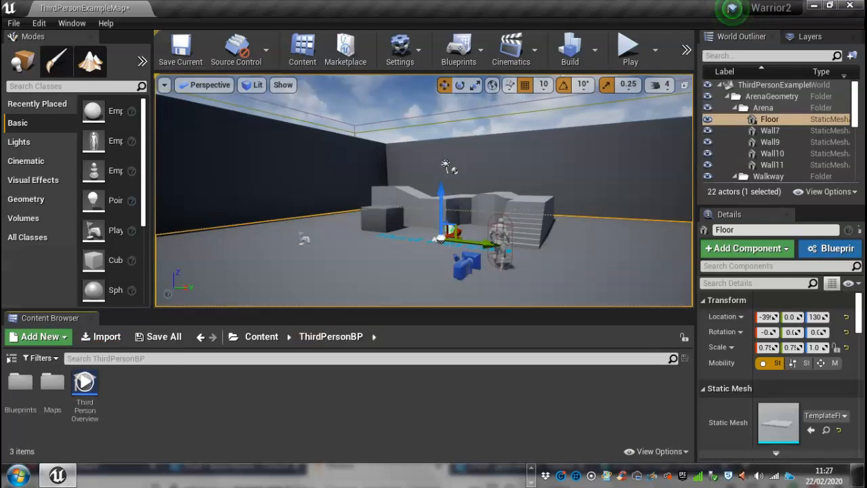
right_click(171, 391)
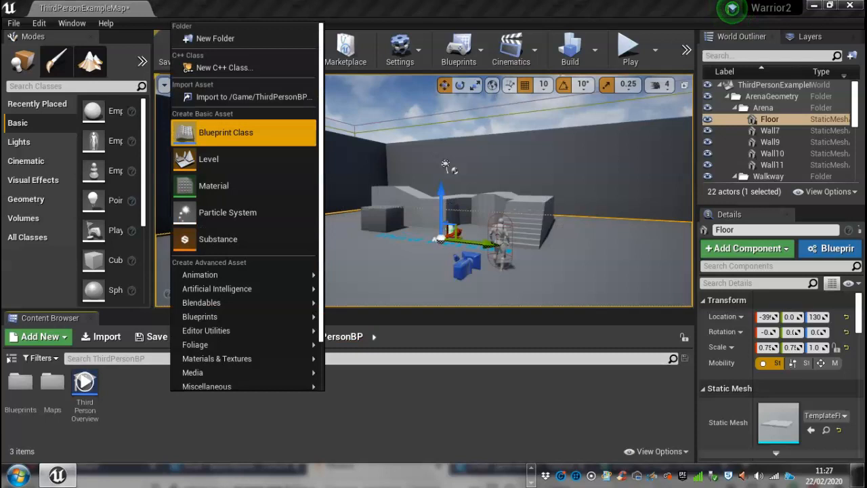
left_click(215, 38)
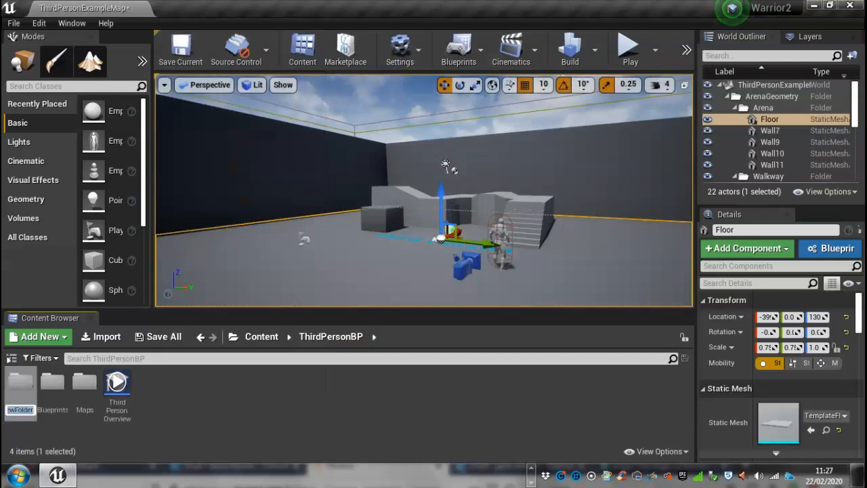
type("Warrior")
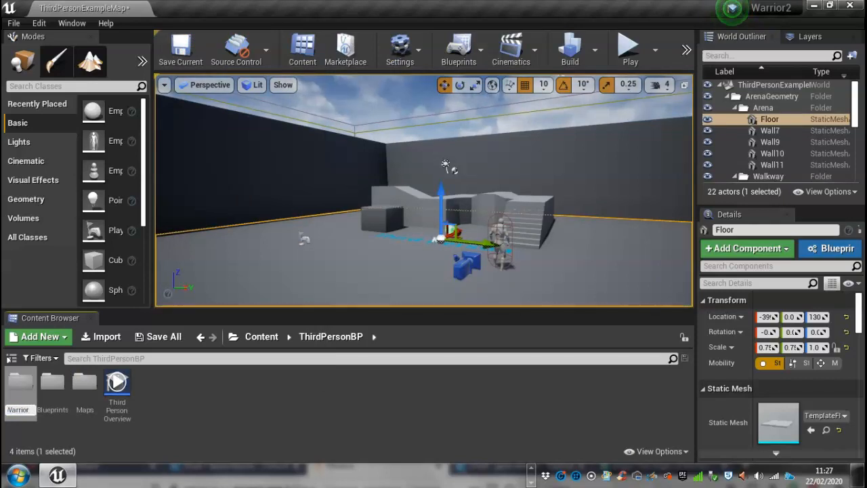
key("Return")
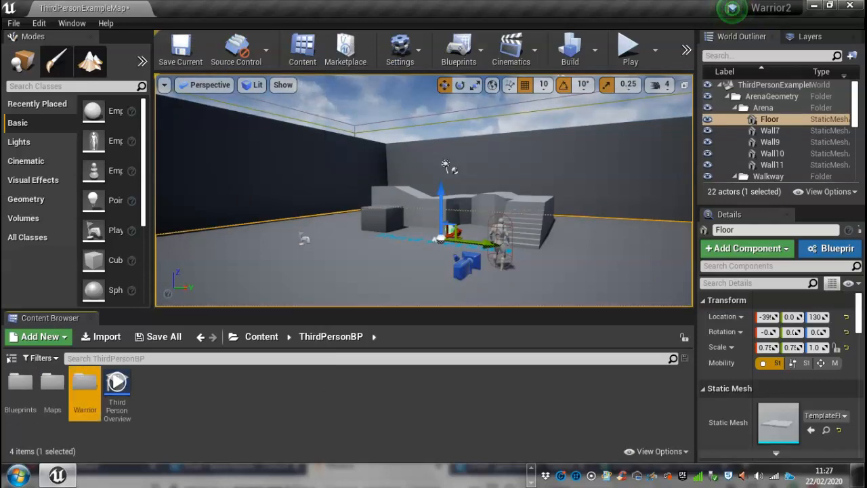
Step: Import Warrior.fbx from the desktop's Character folder into the Warrior folder as a skeletal mesh, and dismiss the import log
double_click(85, 389)
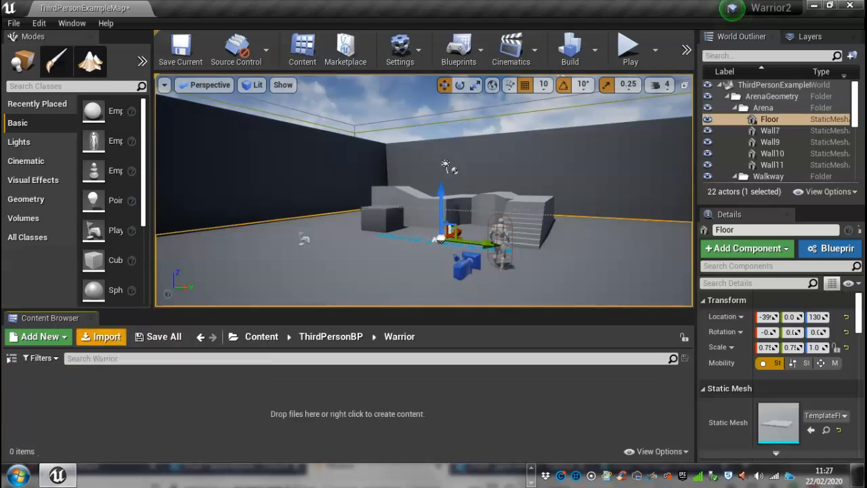
left_click(102, 337)
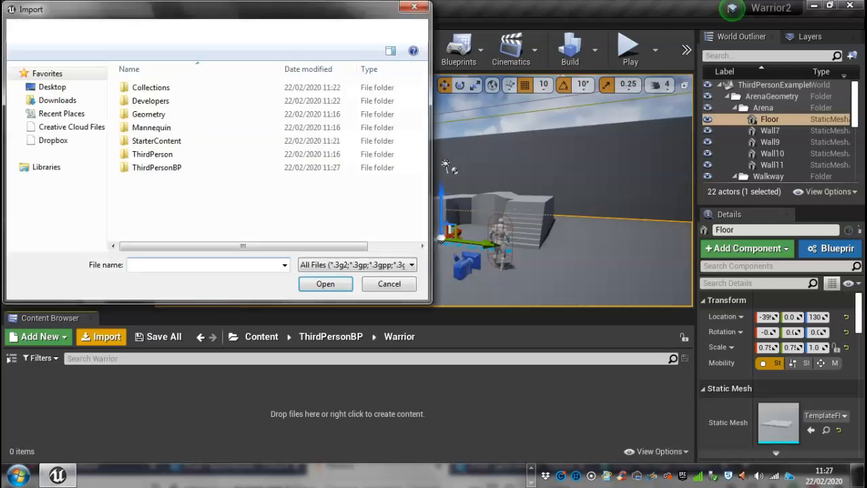
left_click(52, 87)
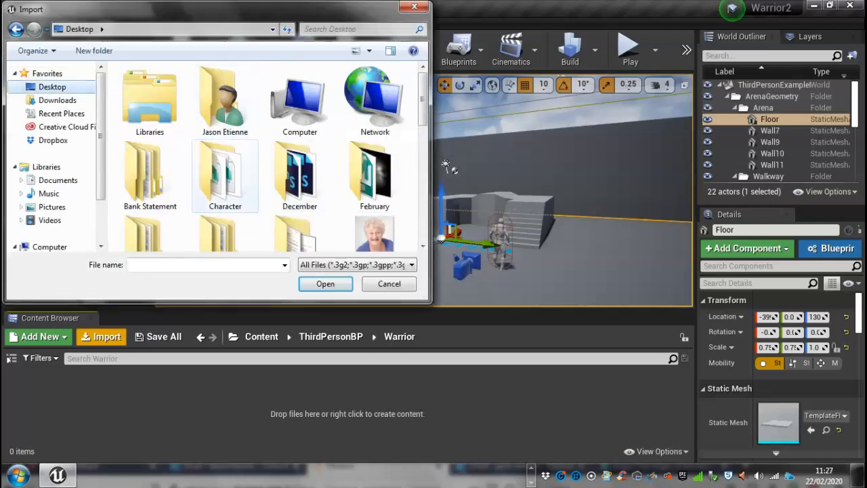
double_click(225, 173)
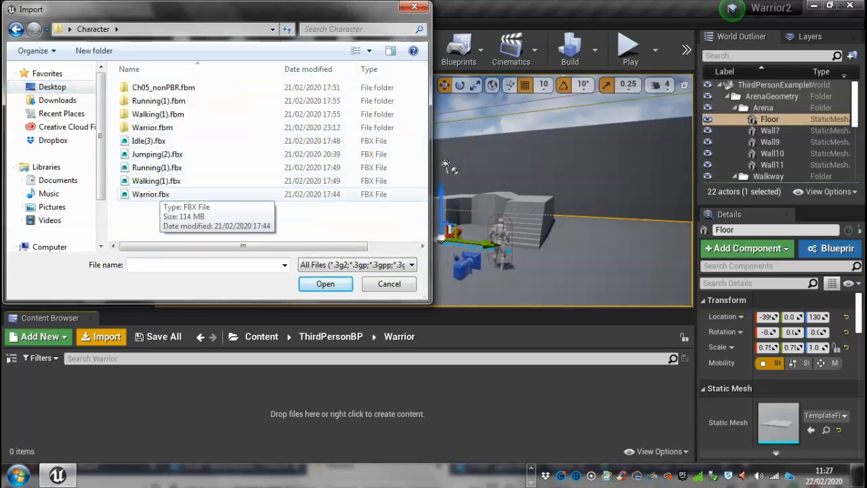
left_click(152, 194)
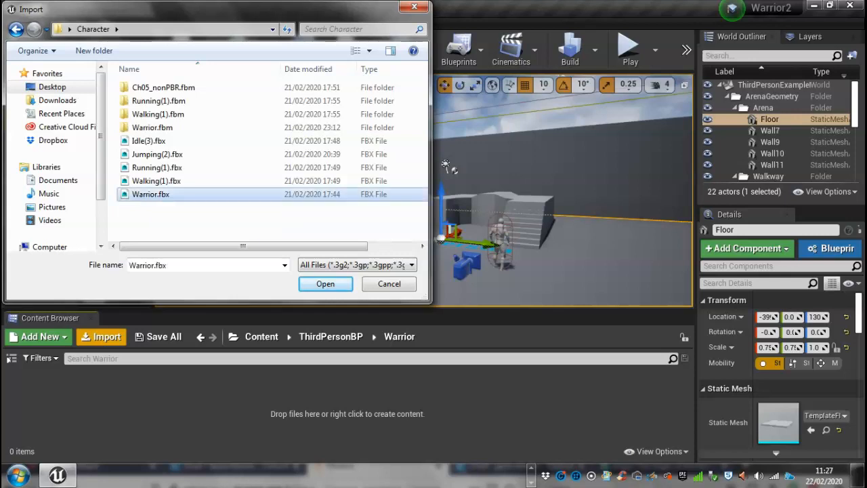
key("Return")
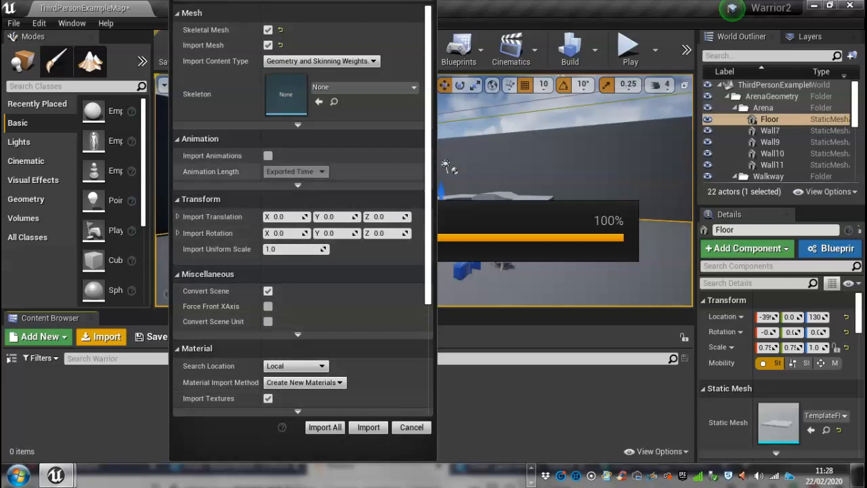
left_click(369, 428)
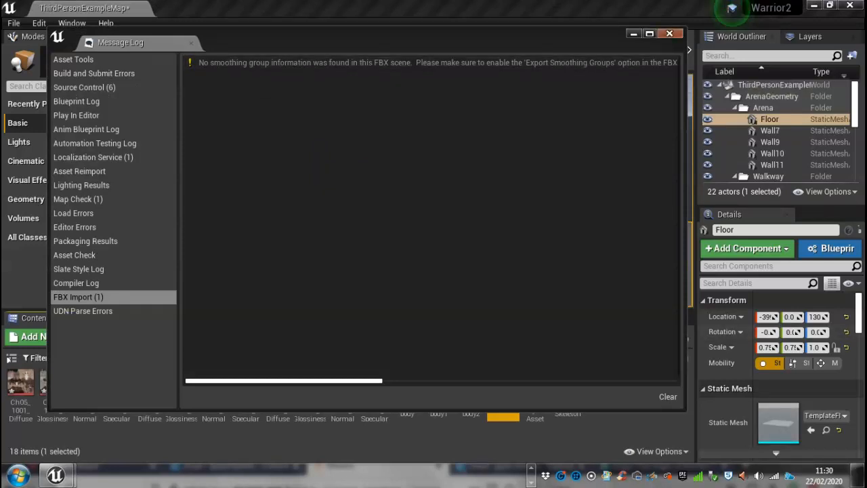
left_click(670, 33)
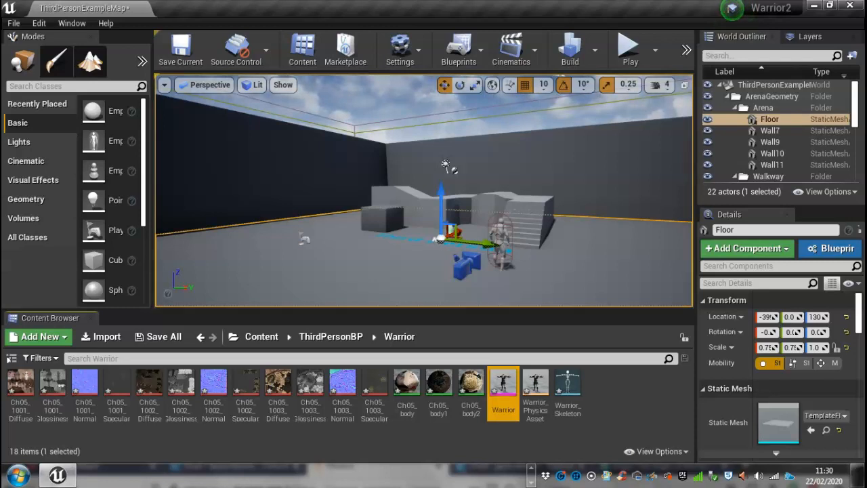
Step: Open the blueprint of the ThirdPersonCharacter placed in the level and show the character in its 3D viewport
left_click(500, 239)
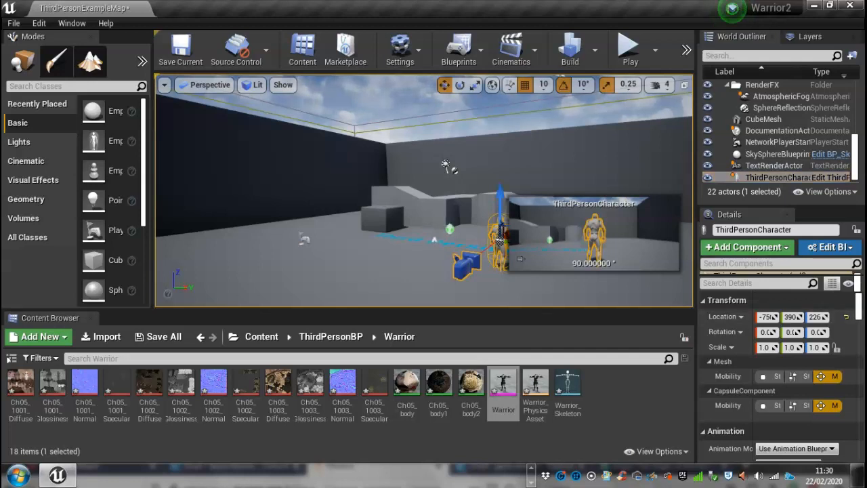
left_click_drag(695, 166, 579, 166)
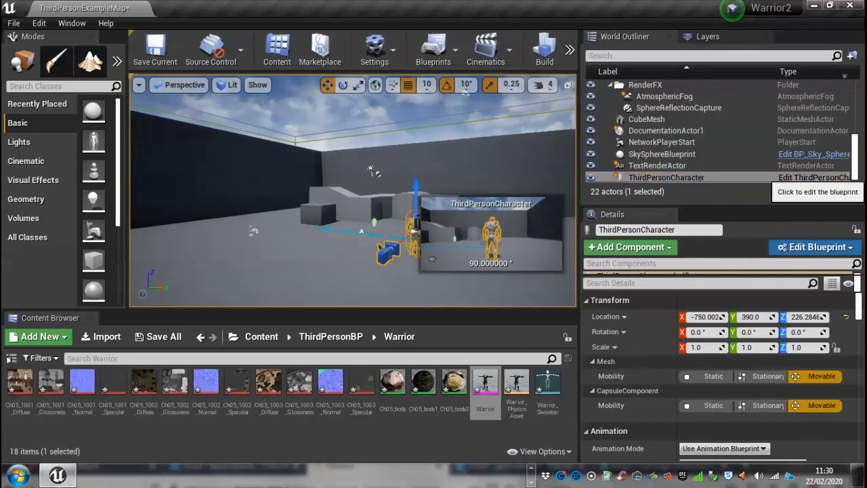
left_click(813, 177)
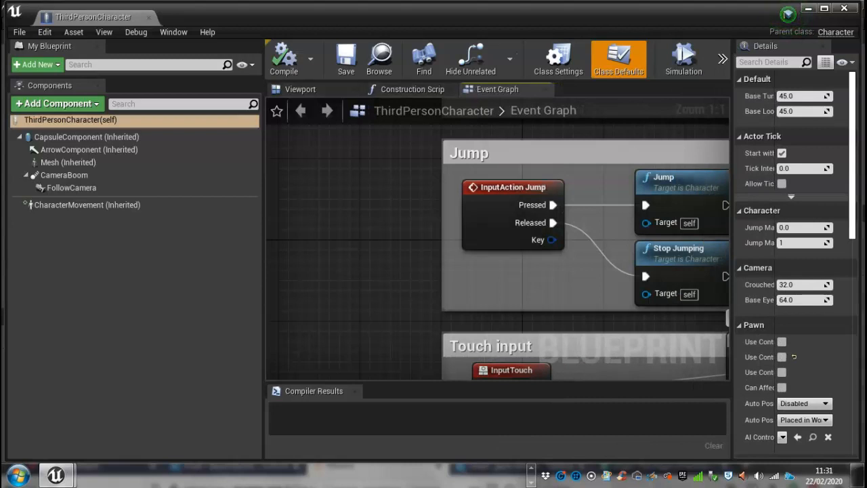
left_click(300, 89)
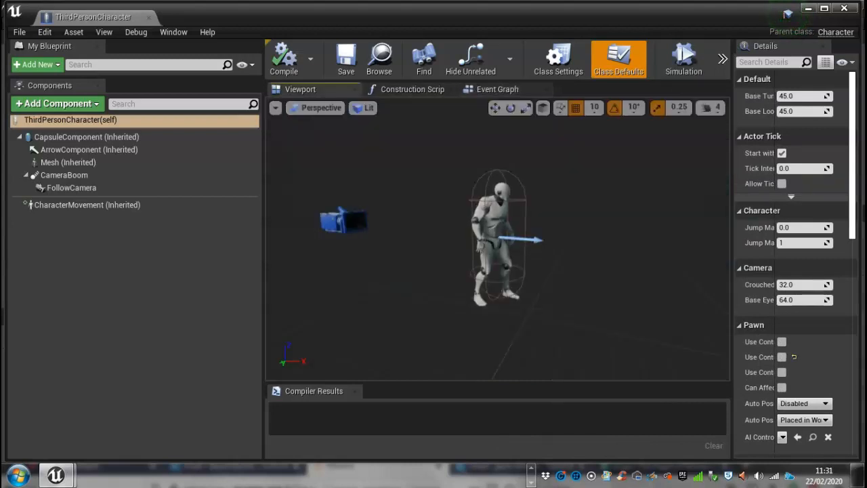
Step: Assign Warrior as the skeletal mesh of the character's inherited Mesh component
left_click(68, 163)
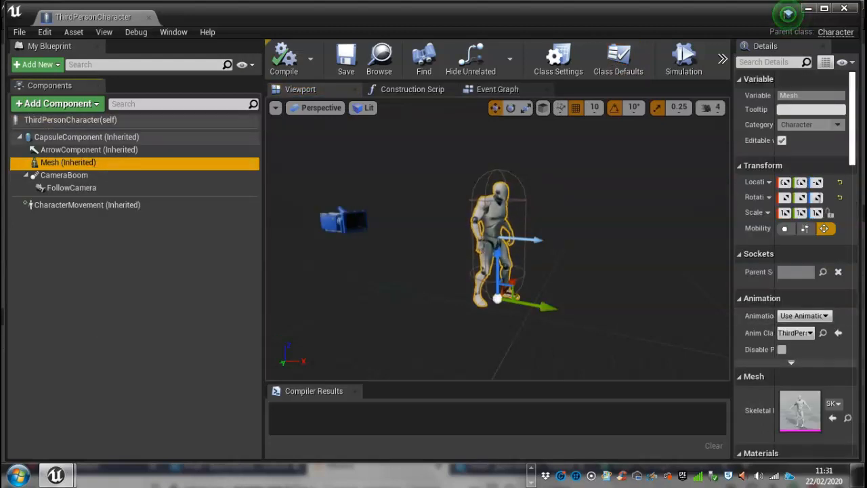
left_click_drag(733, 237, 606, 237)
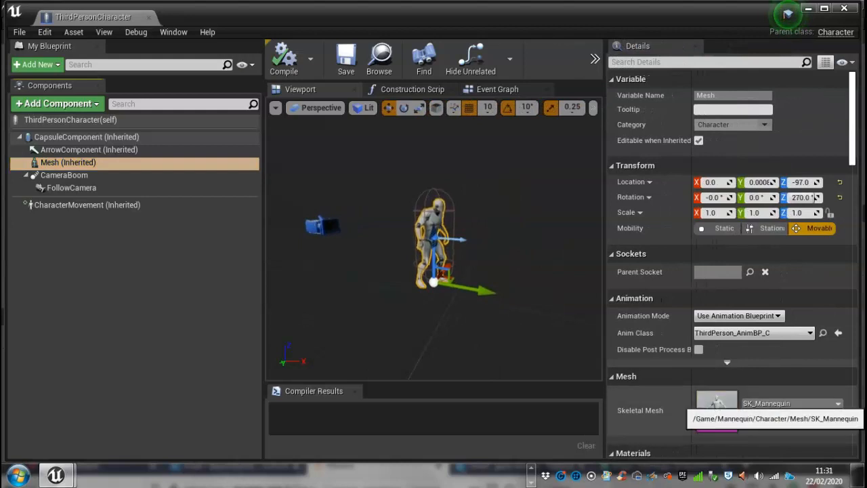
left_click(792, 403)
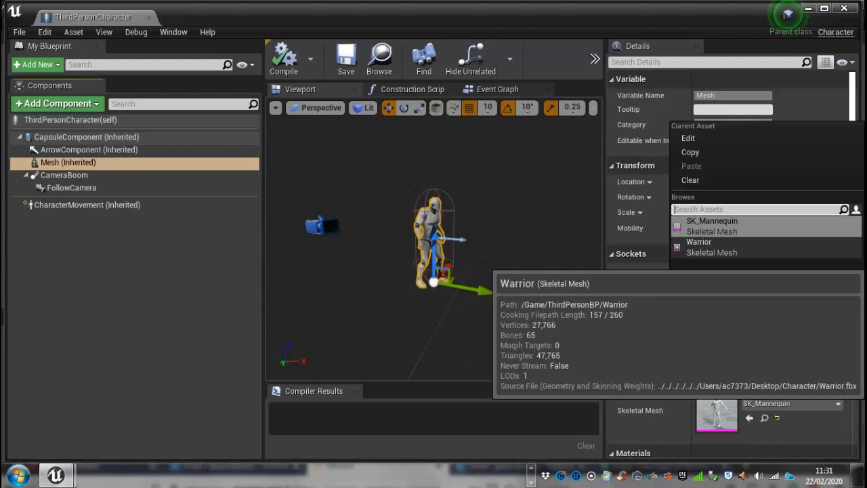
left_click(698, 245)
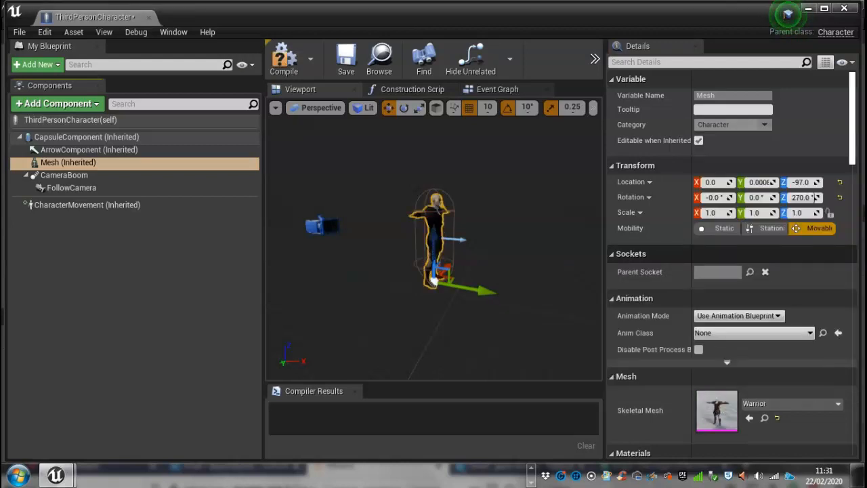
Step: With snapping turned off, scale the warrior mesh uniformly to about 0.95 and raise it to about -89 on Z inside the capsule
left_click_drag(379, 230, 338, 237)
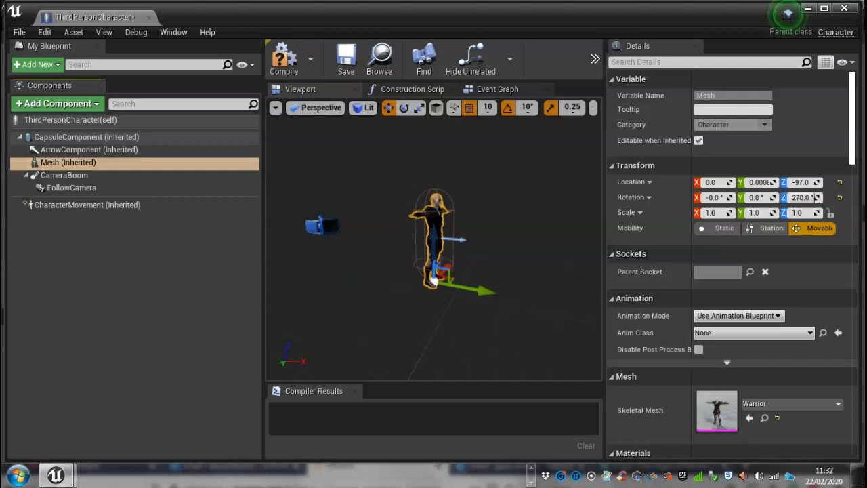
left_click_drag(433, 230, 430, 206)
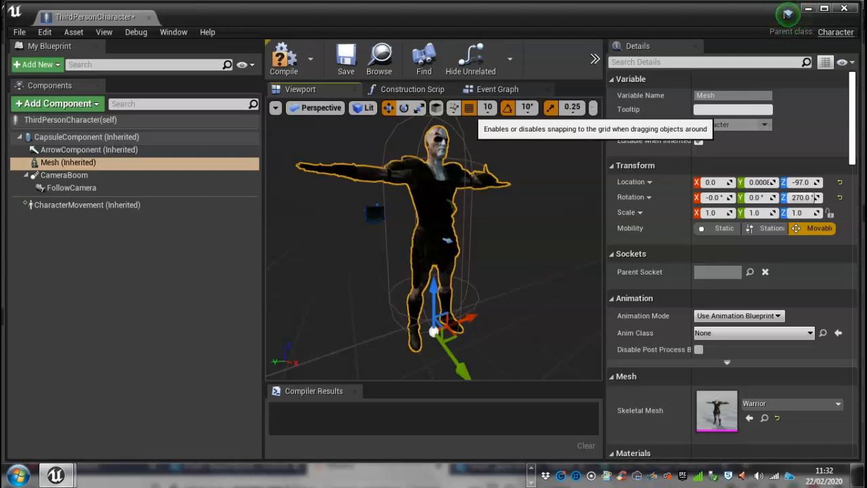
left_click(550, 107)
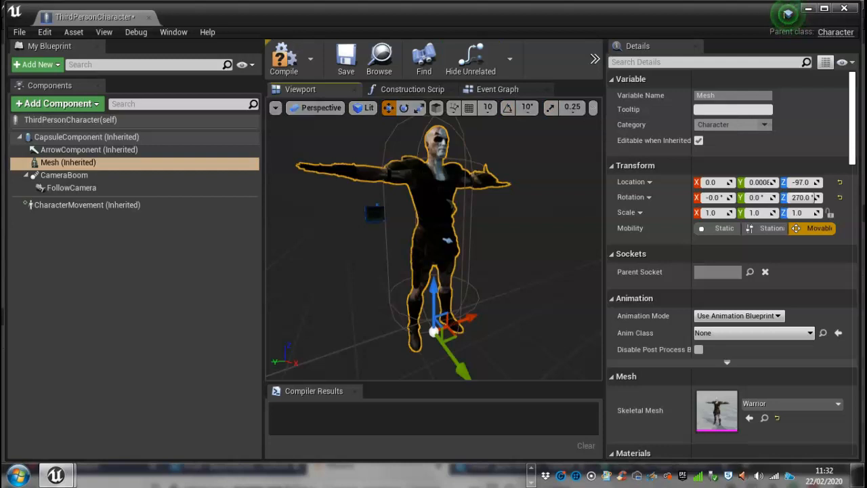
key("e")
key("r")
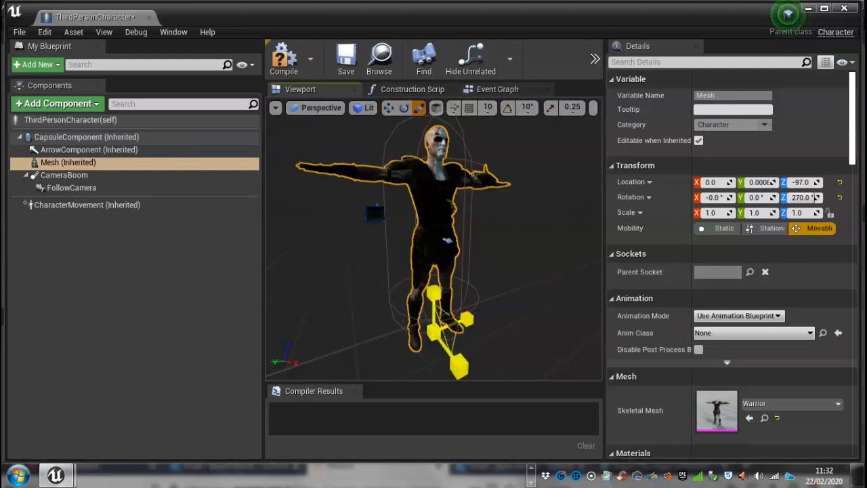
left_click_drag(434, 332, 373, 195)
key("w")
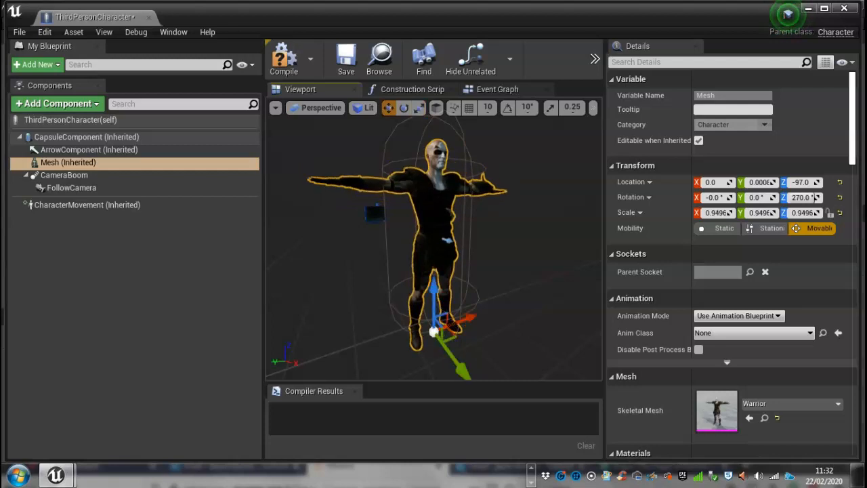
mouse_move(430, 292)
left_mouse_down()
mouse_move(429, 281)
mouse_move(505, 243)
mouse_move(475, 277)
mouse_move(436, 293)
mouse_move(400, 279)
mouse_move(339, 281)
mouse_move(428, 277)
left_mouse_up()
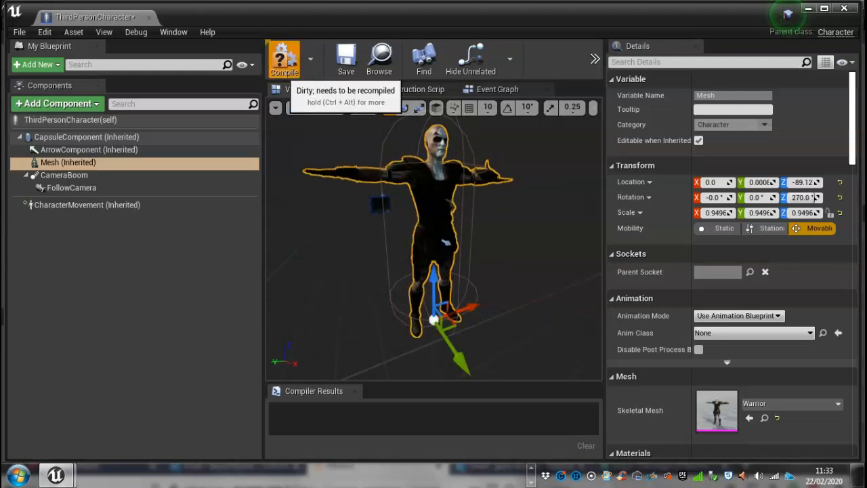
Step: Compile and save the ThirdPersonCharacter blueprint, and move its window aside to uncover the level editor
left_click(286, 68)
left_click(345, 58)
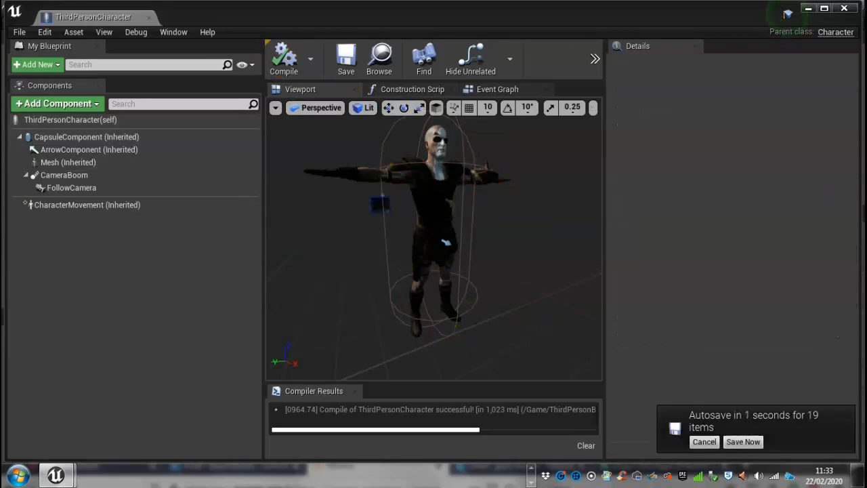
left_click_drag(433, 15, 414, 450)
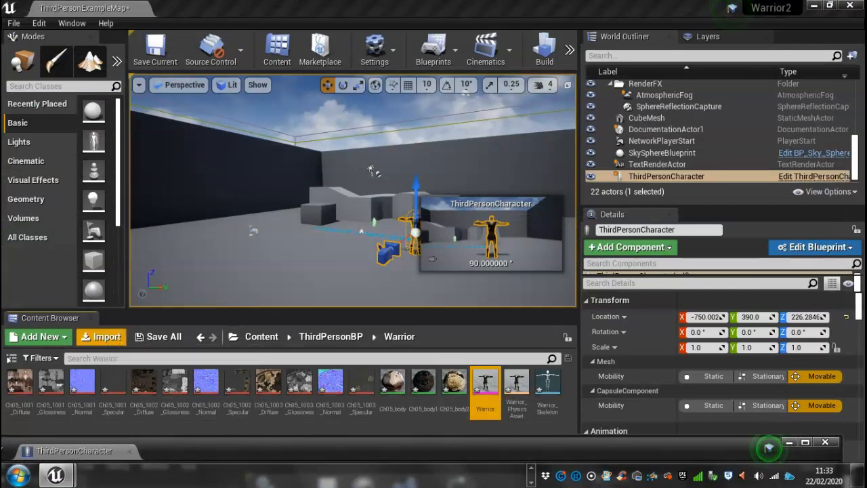
Step: Create a folder named Warrior_Animations inside the ThirdPersonBP content folder
left_click(330, 336)
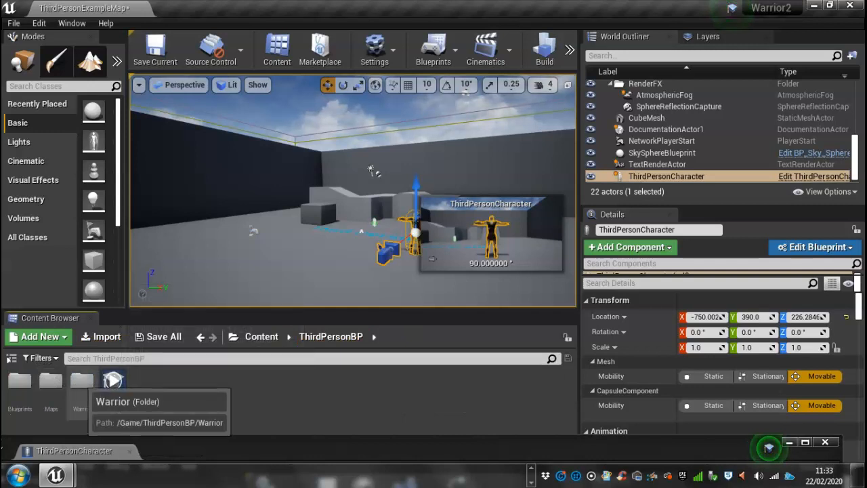
left_click(82, 382)
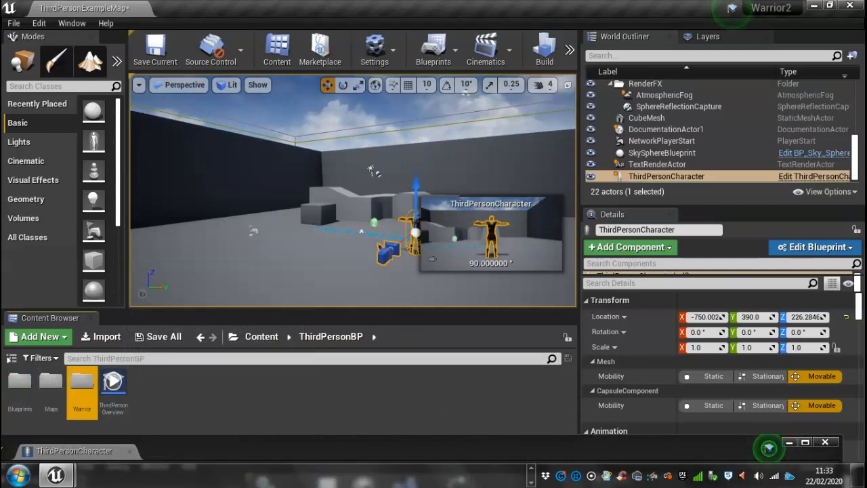
right_click(176, 388)
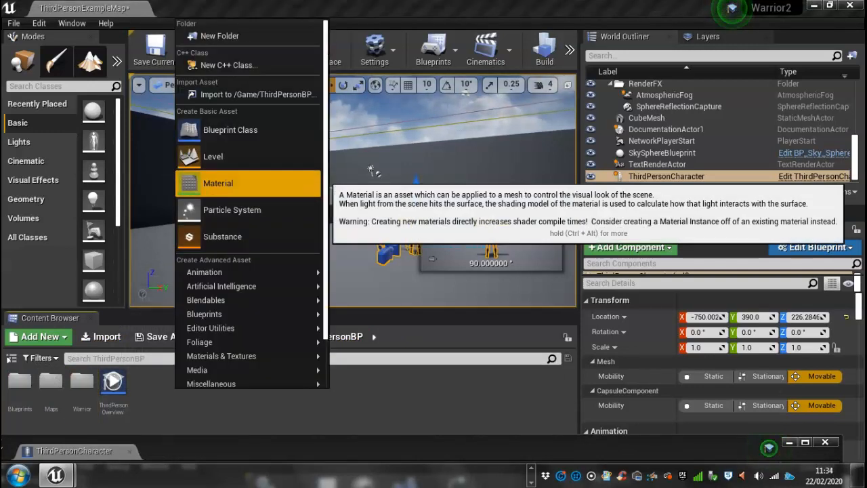
left_click(220, 35)
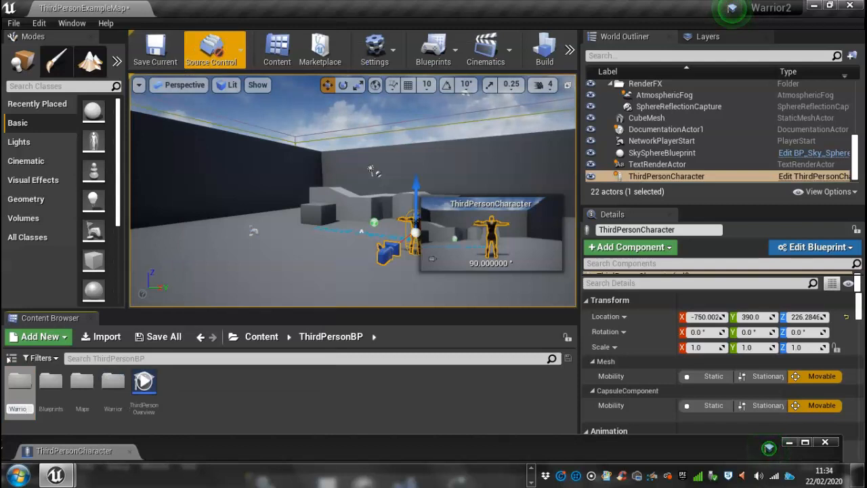
type("Warrior_")
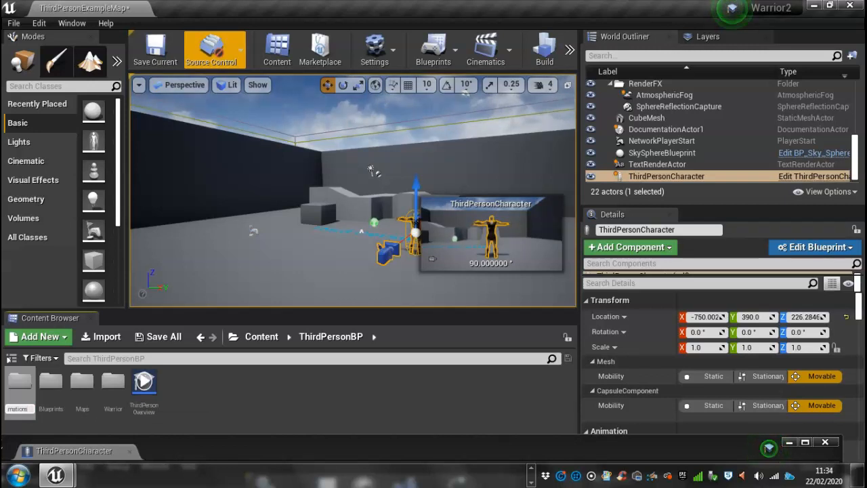
key("Return")
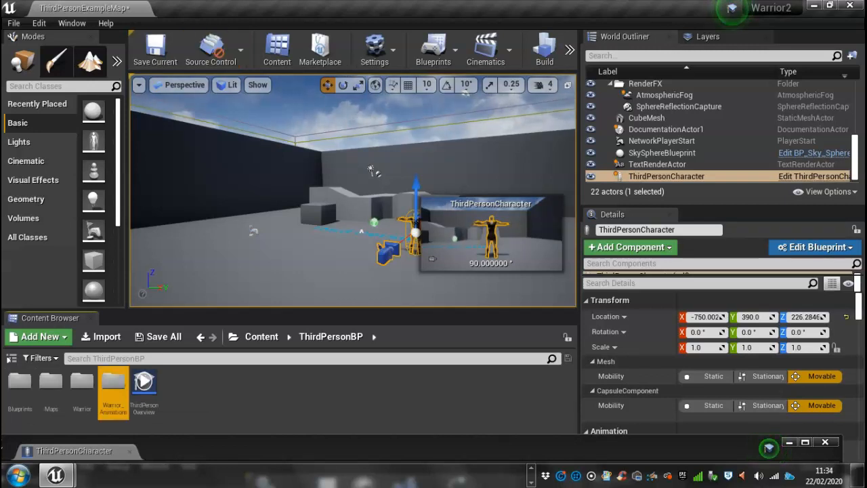
double_click(82, 379)
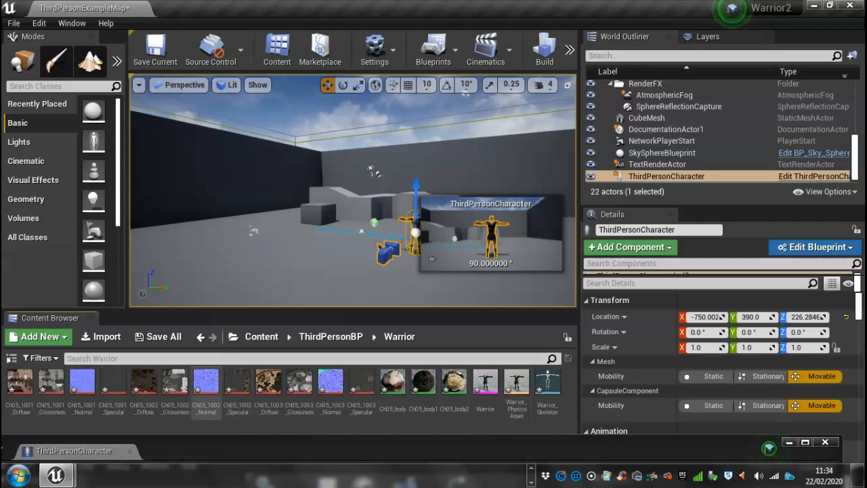
left_click(262, 337)
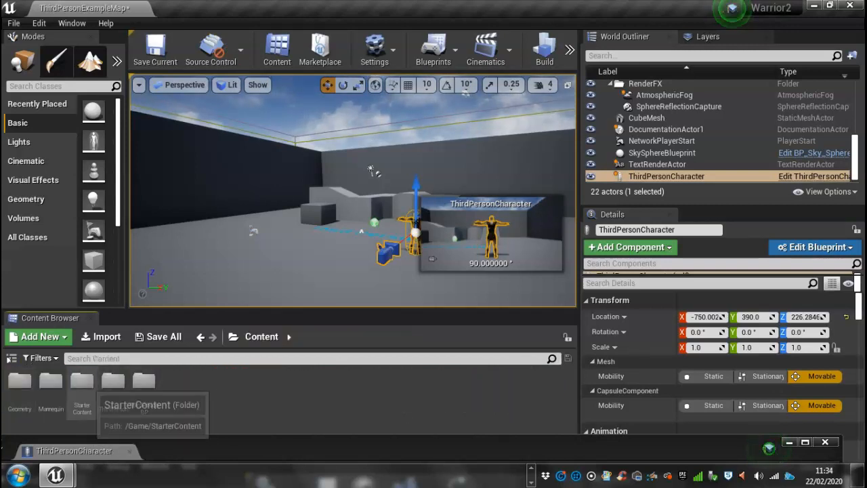
double_click(144, 380)
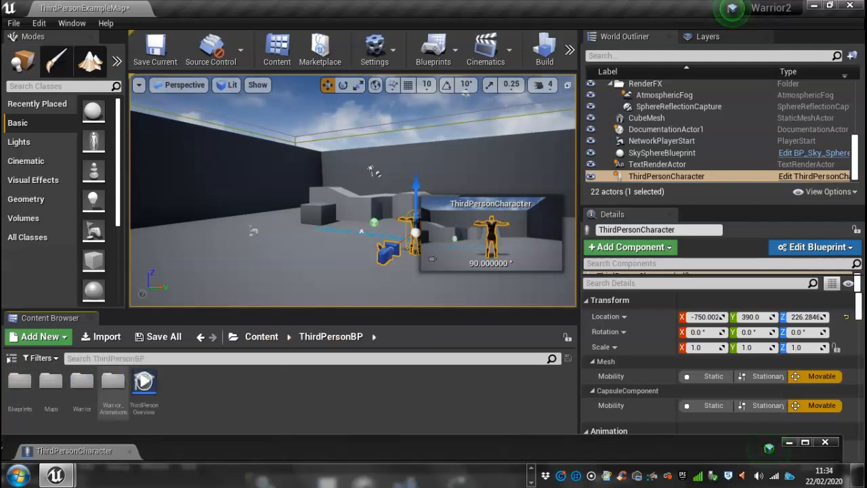
Step: In the Warrior_Animations folder, start importing the Idle(3), Jumping(2), Running(1) and Walking(1) FBX files
left_click(114, 382)
double_click(114, 386)
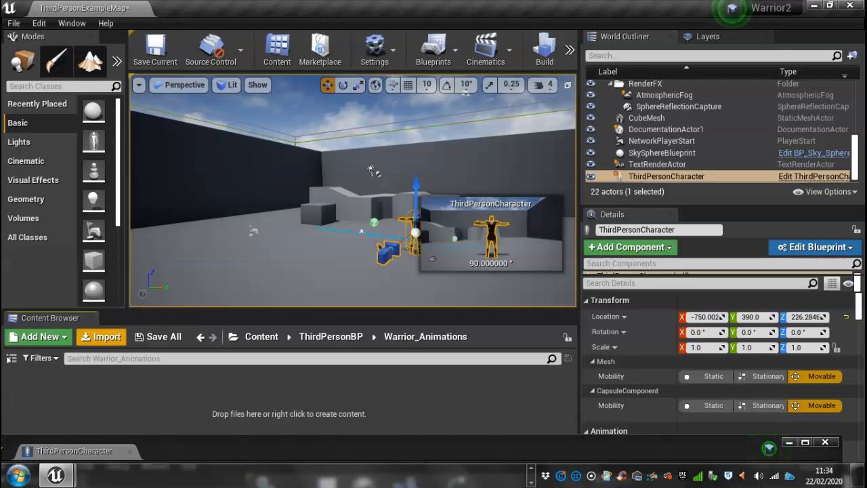
left_click(101, 336)
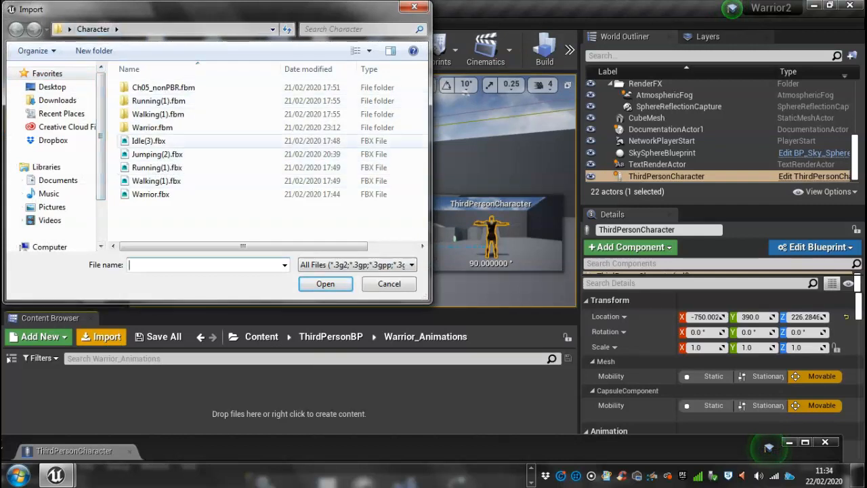
left_click(150, 141)
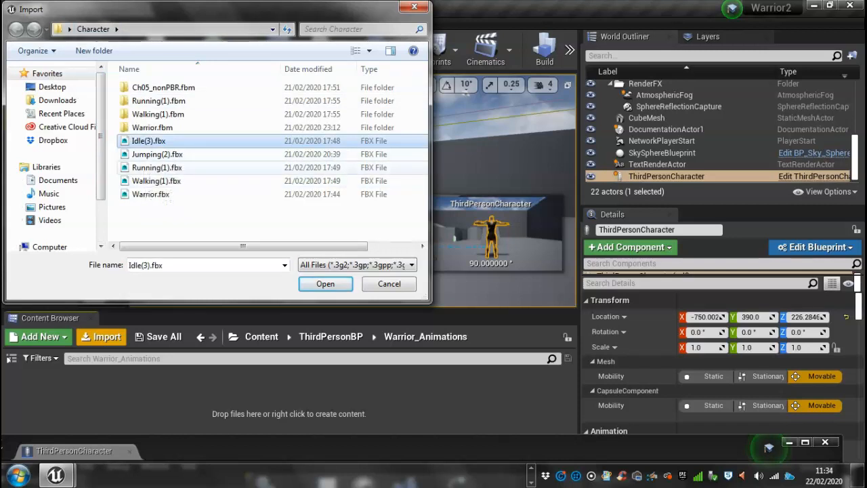
left_click(156, 180, "shift")
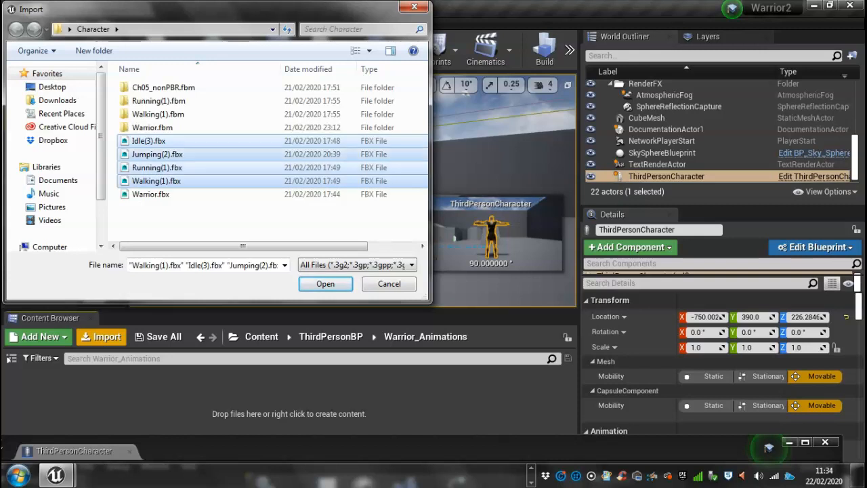
left_click(325, 283)
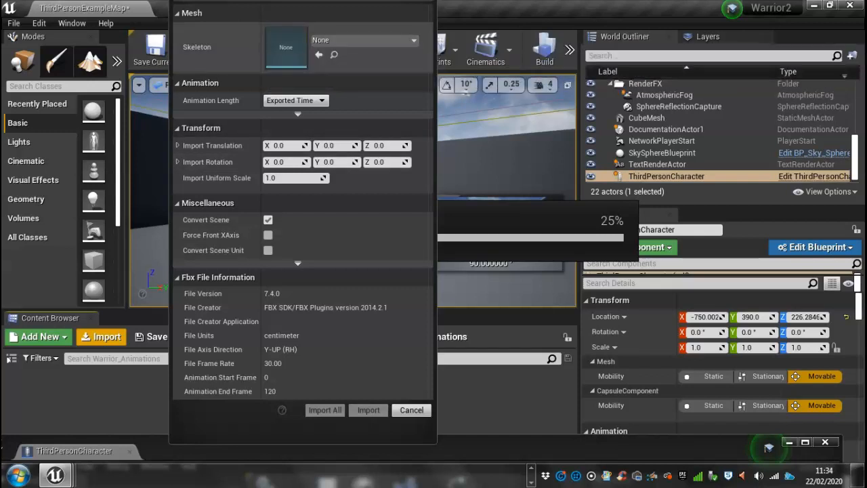
Step: Set Warrior_Skeleton as the import skeleton and import all the selected animation files with the same settings
left_click(365, 40)
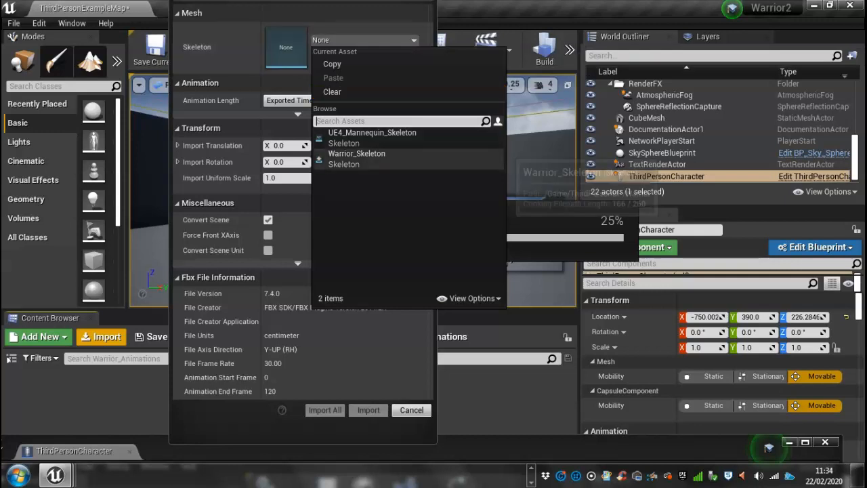
left_click(379, 158)
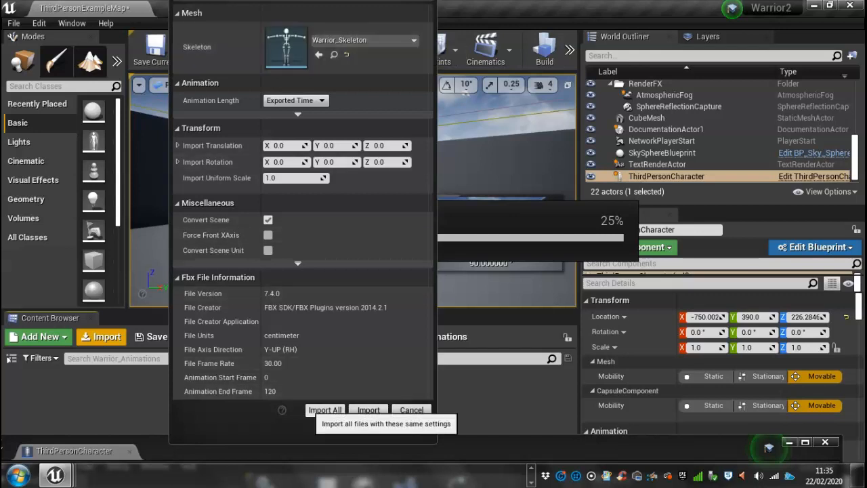
left_click(325, 409)
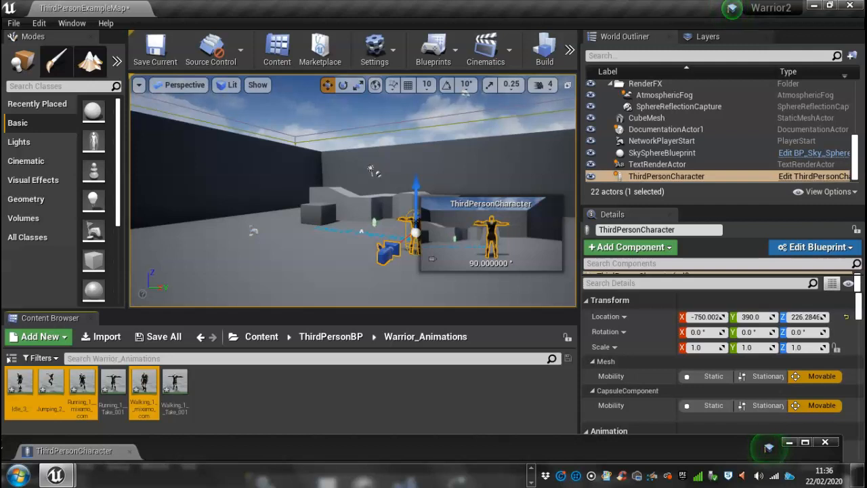
left_click(284, 398)
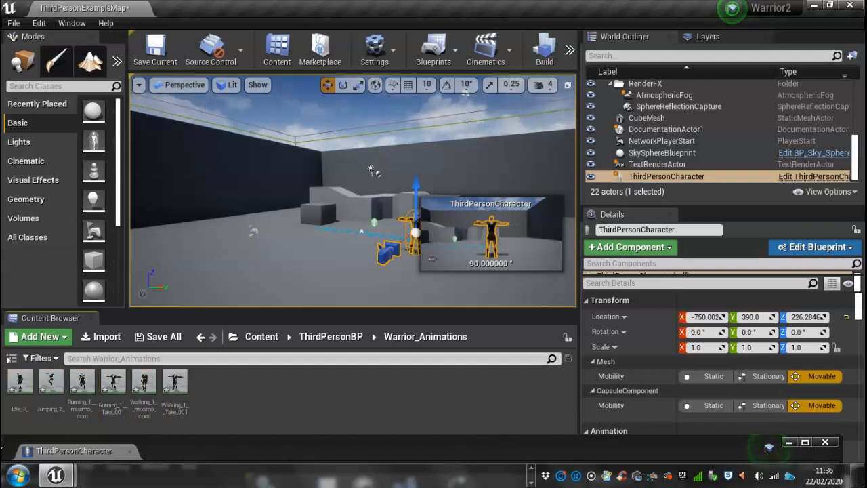
Step: Create a Blend Space 1D on Warrior_Skeleton in the Warrior_Animations folder and name it Warrior_BS
right_click(245, 399)
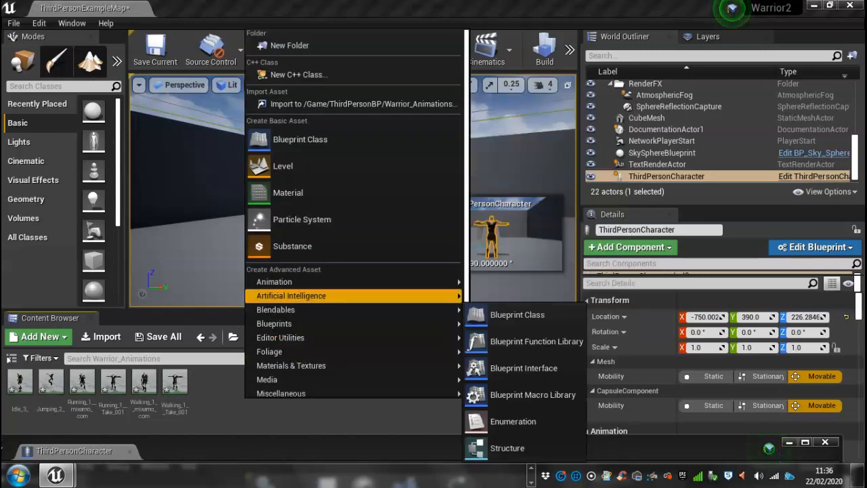
mouse_move(298, 281)
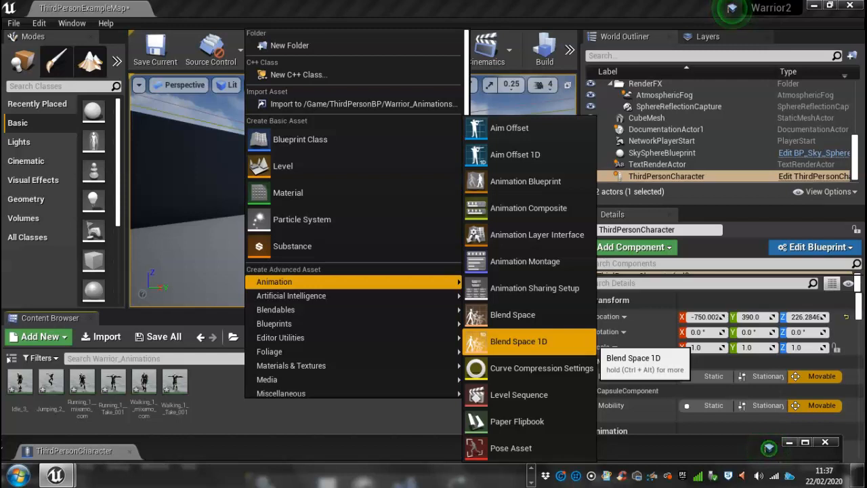
left_click(589, 344)
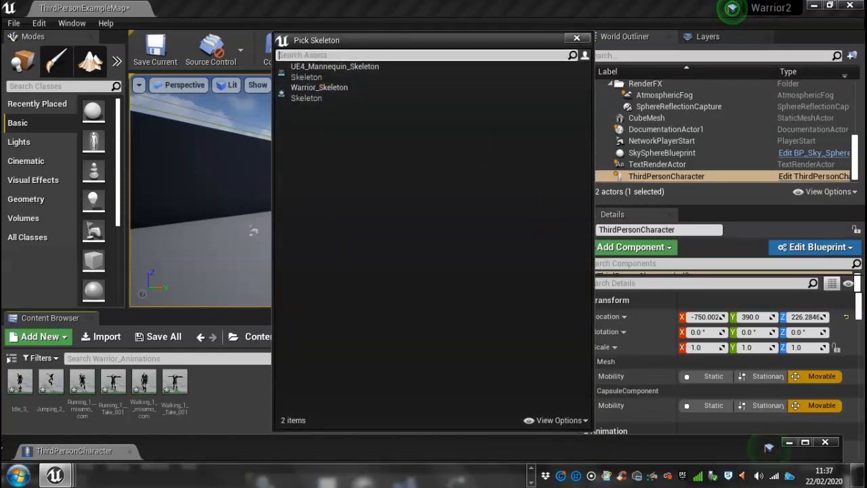
left_click(319, 91)
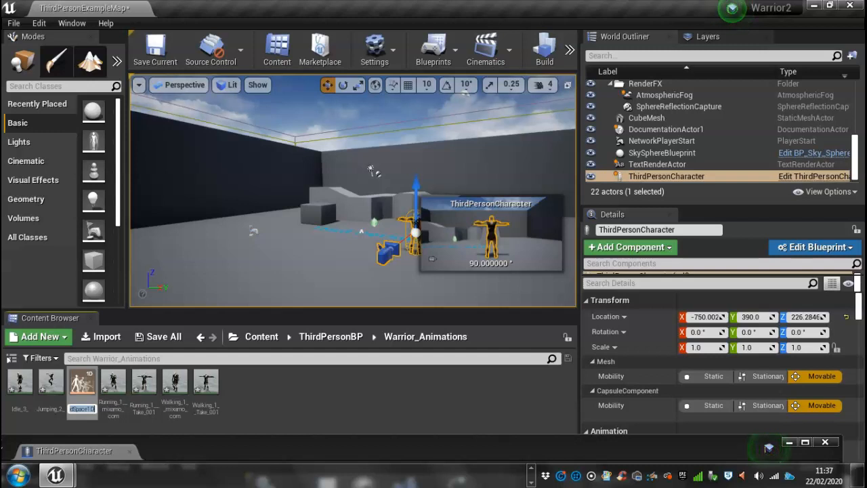
type("Warrior")
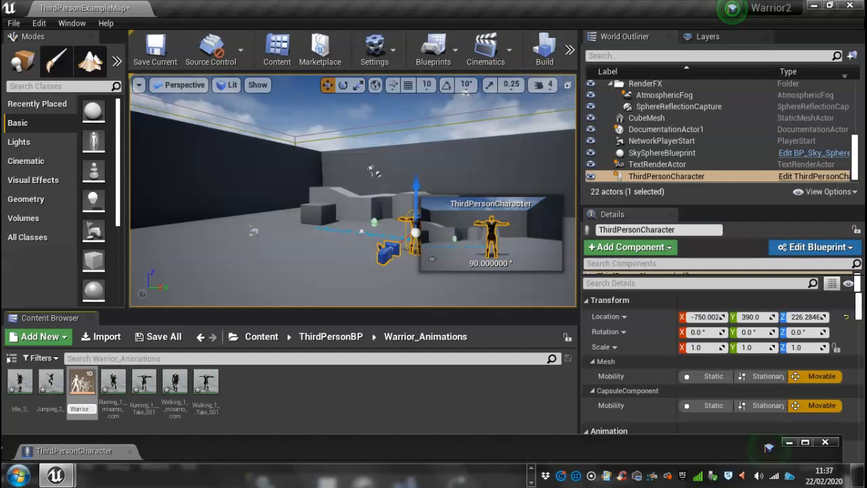
type("_BS")
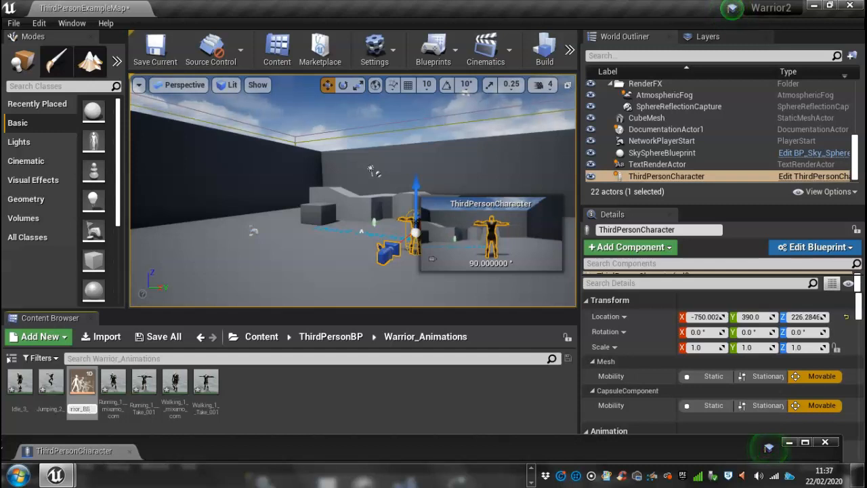
key("Return")
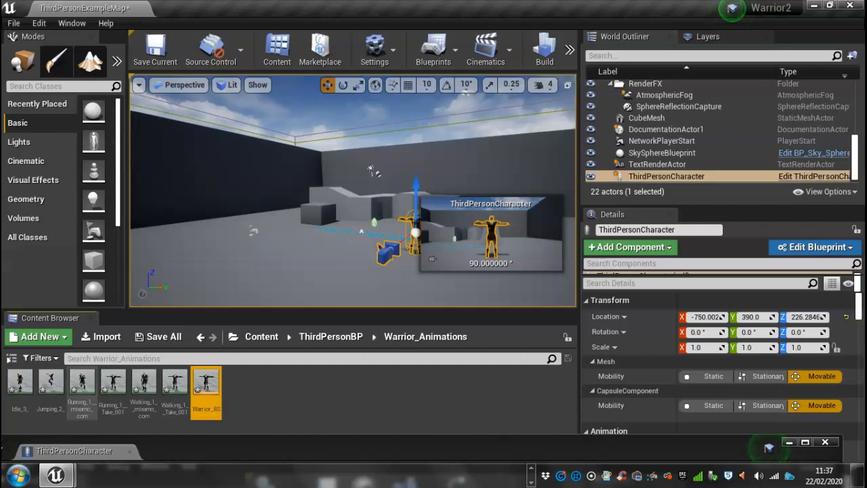
Step: Open the Warrior_BS blend space, narrow the asset details area to enlarge the preview and sample graph, and look through its settings
double_click(206, 383)
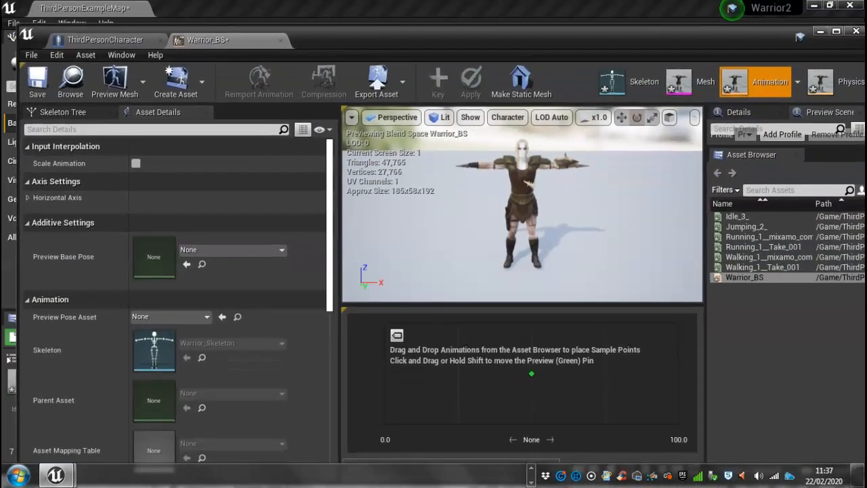
left_click_drag(339, 291, 198, 292)
scroll(104, 251, "down", 5)
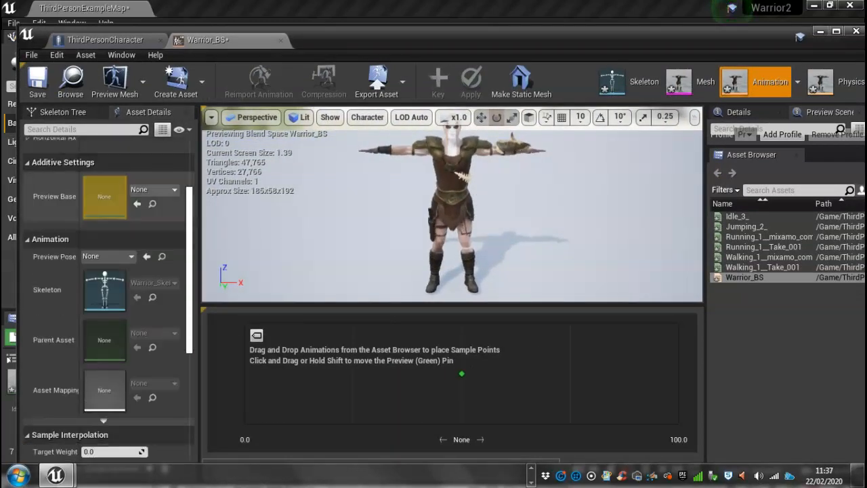
scroll(104, 270, "down", 1)
scroll(104, 271, "up", 4)
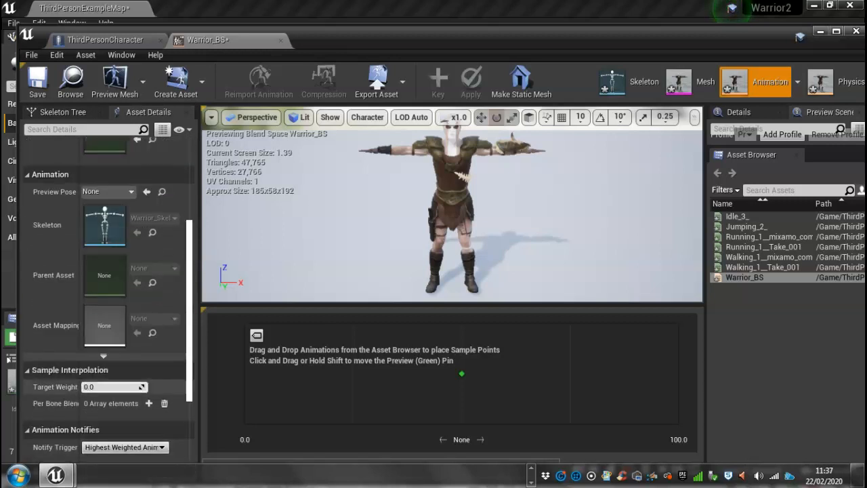
scroll(104, 350, "up", 2)
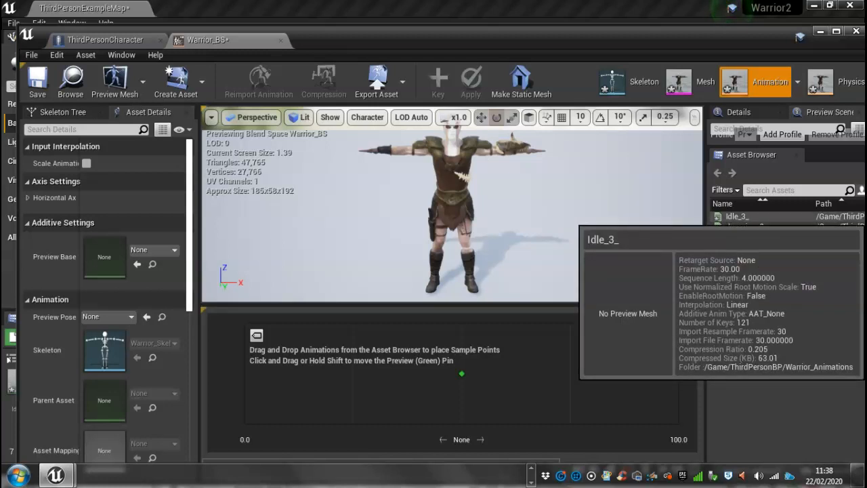
Step: Place Idle_3_ at 0, Walking_1__mixamo_com on the first grid division and Running_1__mixamo_com at 100 as blend samples
left_click_drag(737, 216, 245, 373)
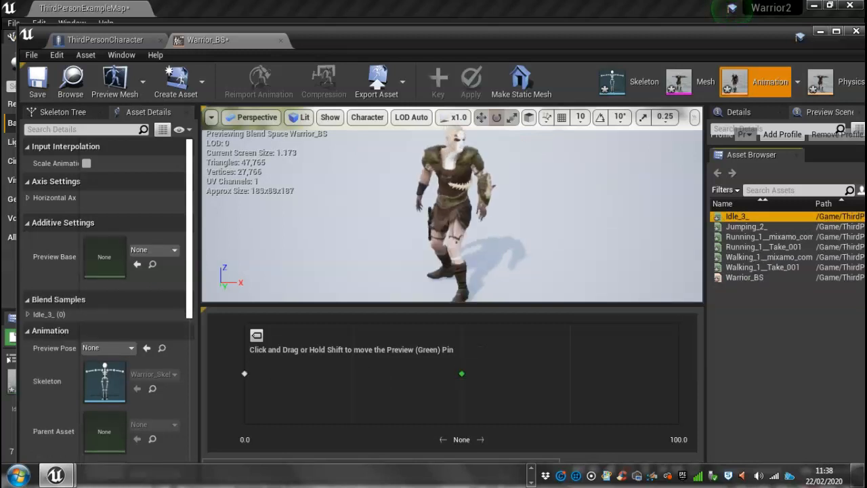
left_click_drag(461, 373, 305, 373)
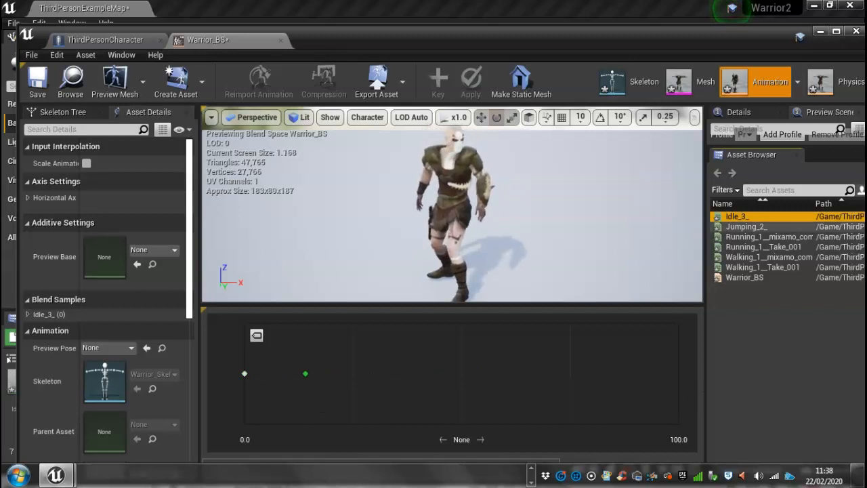
left_click_drag(765, 256, 359, 377)
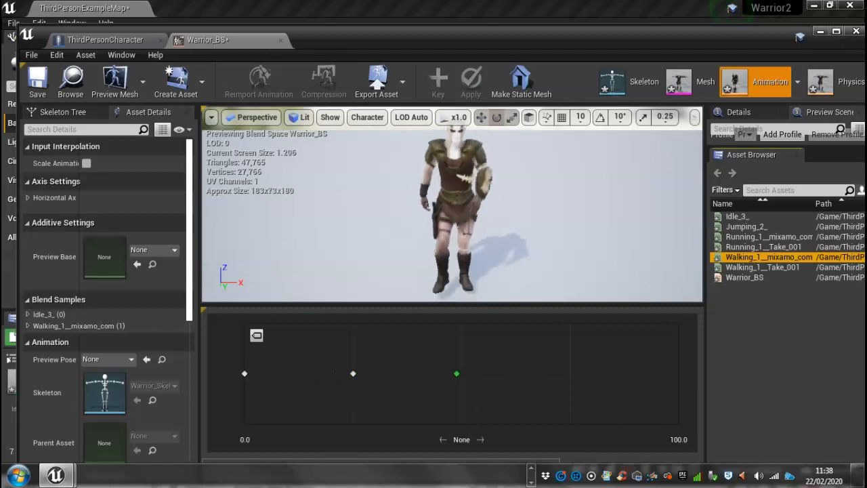
mouse_move(765, 236)
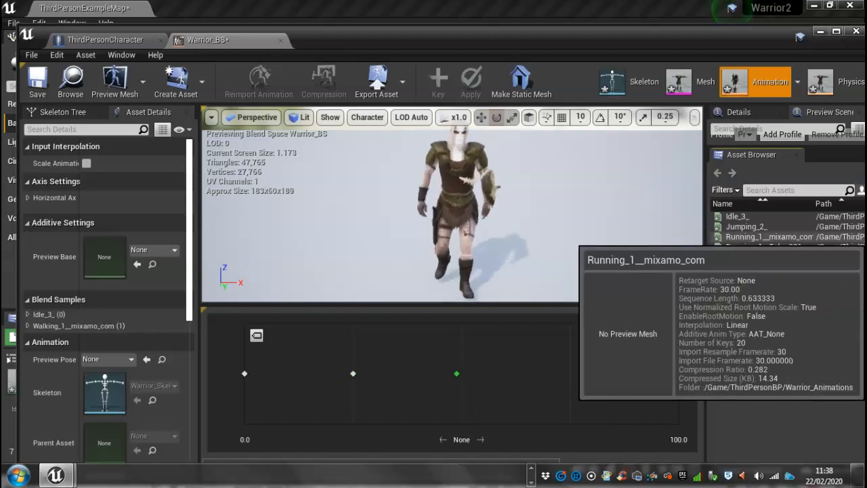
left_click_drag(766, 236, 626, 381)
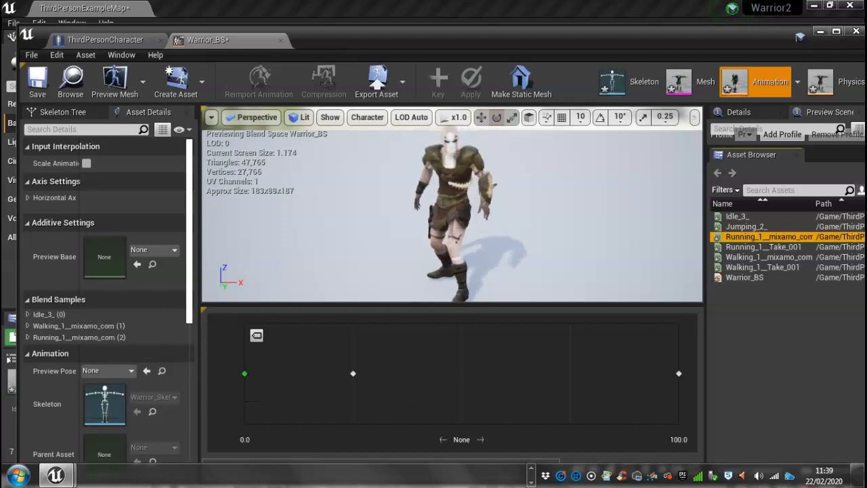
Step: Name the blend space's horizontal axis Speed
left_click(28, 198)
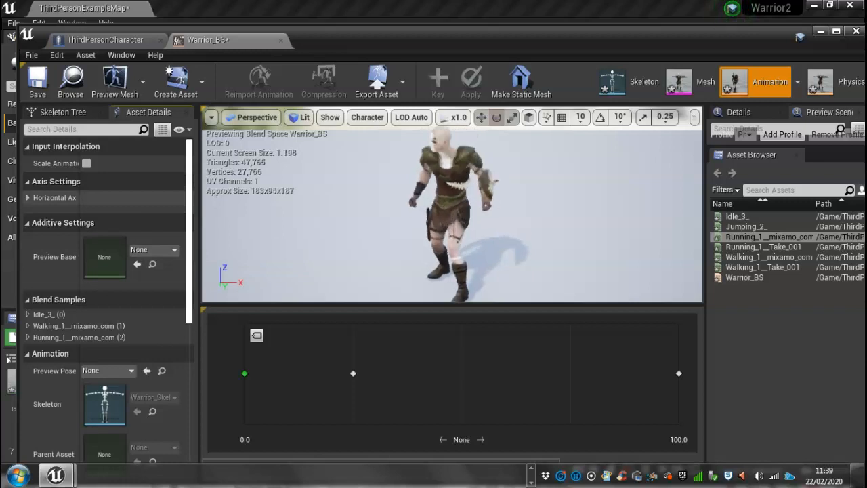
left_click(28, 198)
left_click(122, 212)
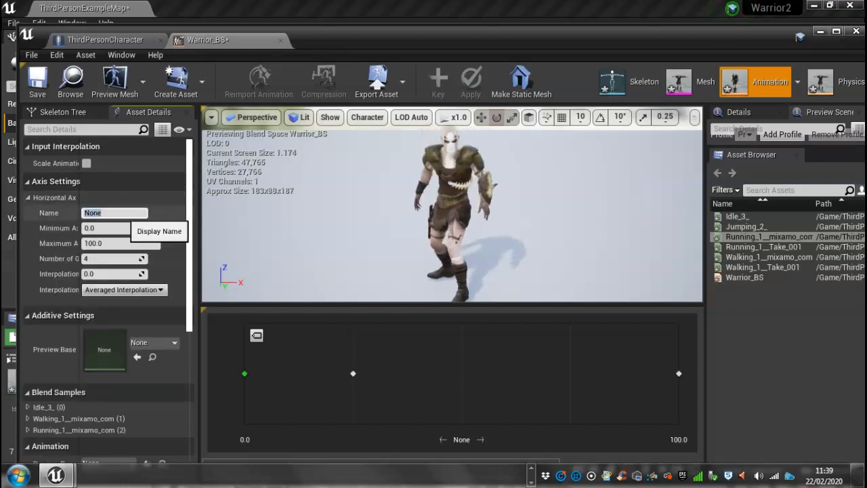
type("Spe")
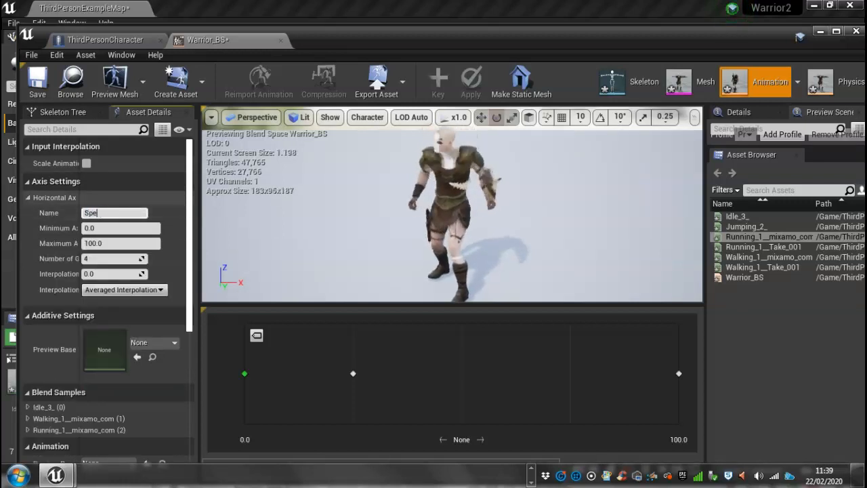
type("ed")
key("Return")
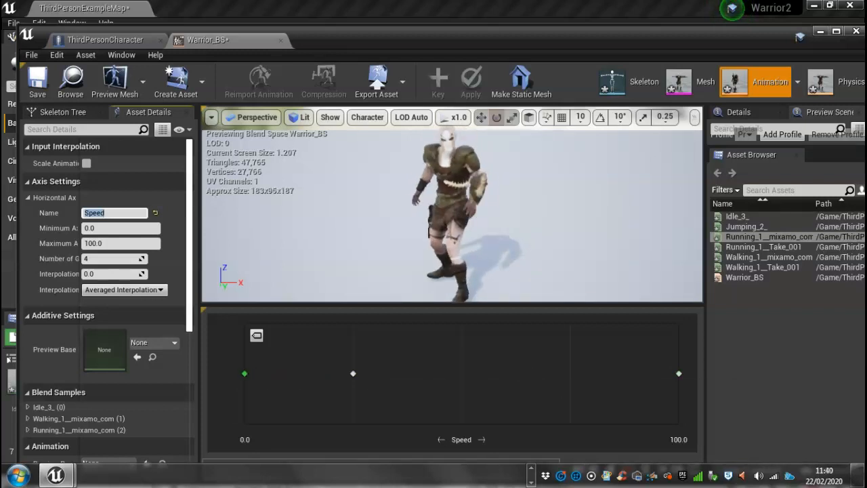
Step: Widen the setting labels and set the Speed axis's maximum value to 375
left_click_drag(80, 273, 126, 274)
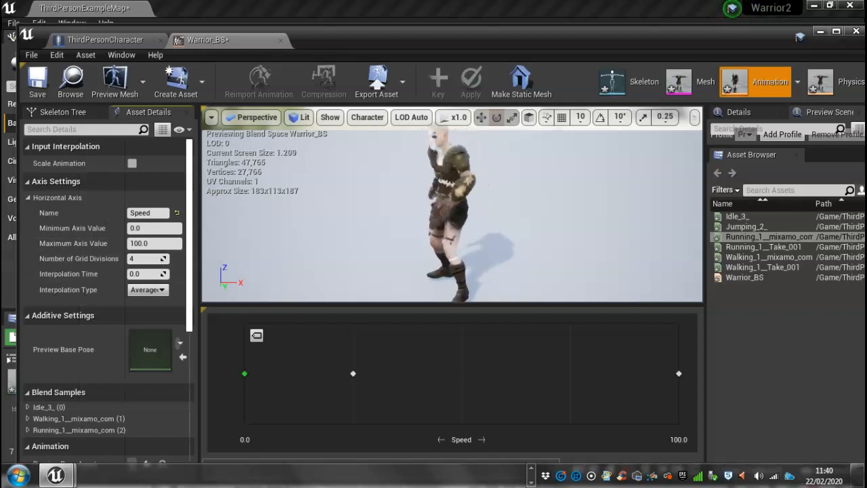
left_click(150, 243)
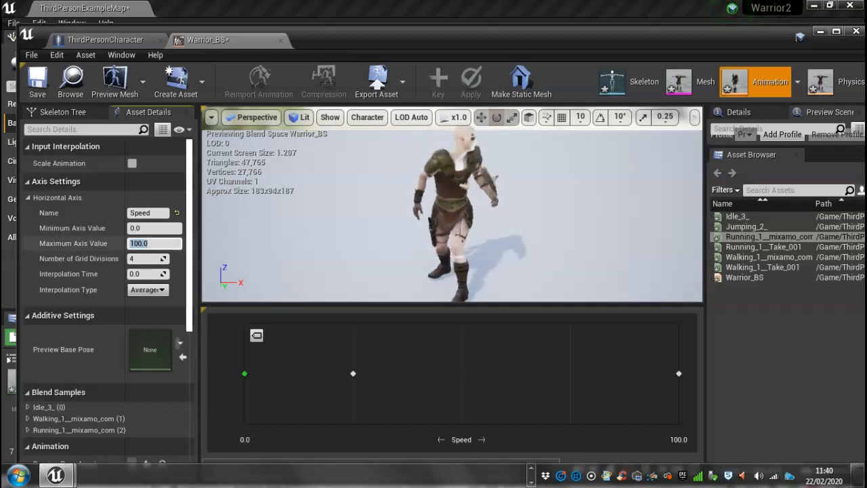
type("375")
key("Return")
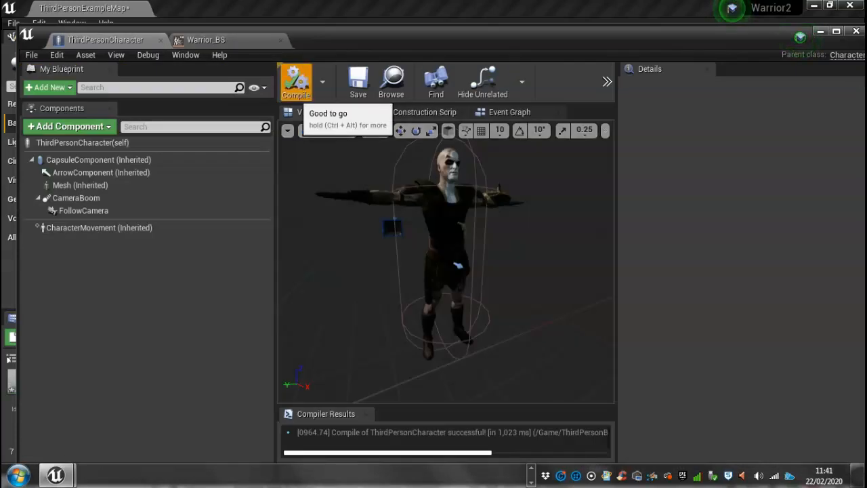
Step: Compile and save the ThirdPersonCharacter blueprint, and move the editor window down to uncover the Warrior_Animations folder
left_click(296, 83)
left_click(358, 80)
left_click_drag(799, 35, 784, 437)
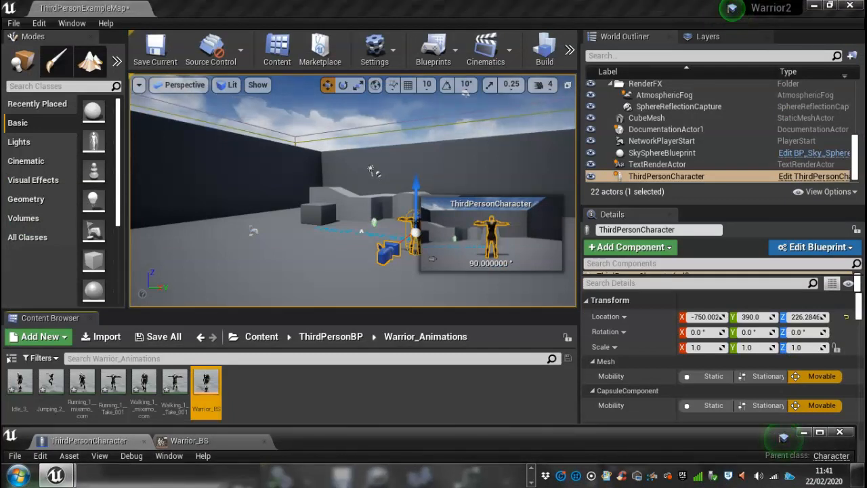
Step: Create an Animation Blueprint for Warrior_Skeleton in the Warrior_Animations folder and name it Warrior_BP
right_click(255, 385)
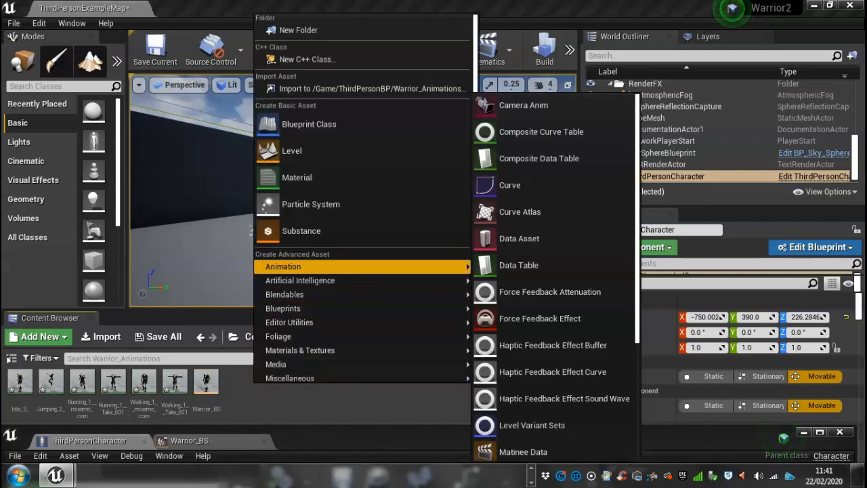
mouse_move(291, 266)
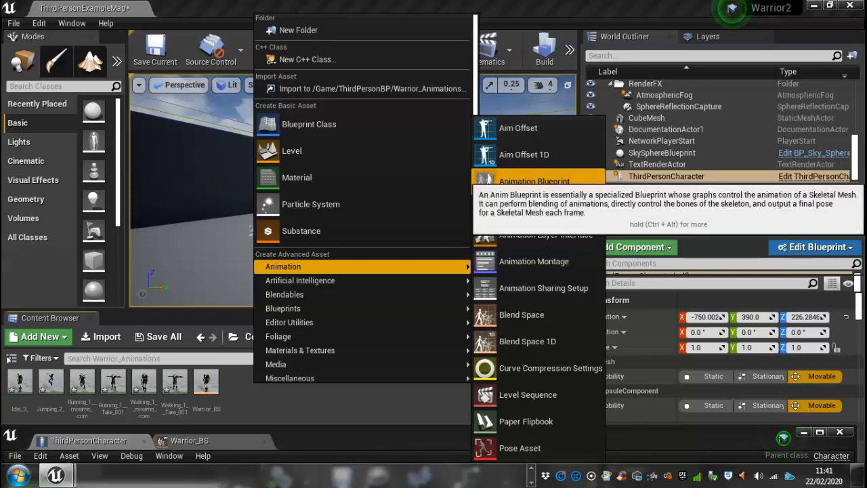
left_click(534, 181)
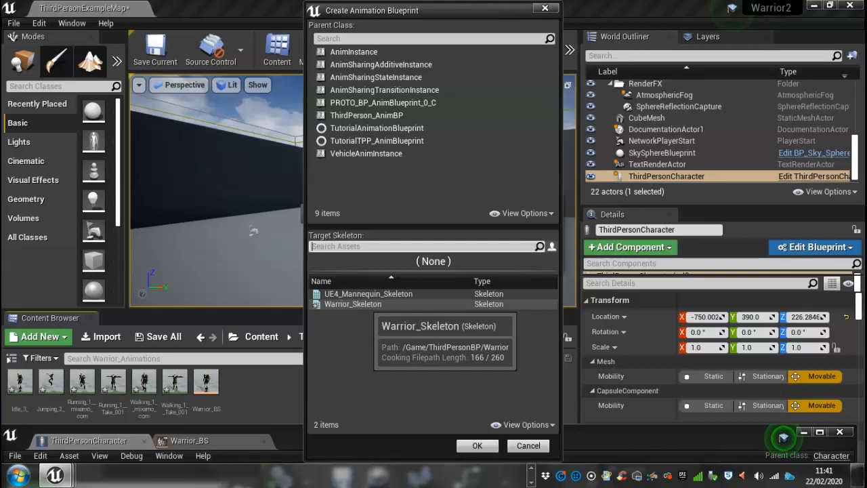
left_click(359, 304)
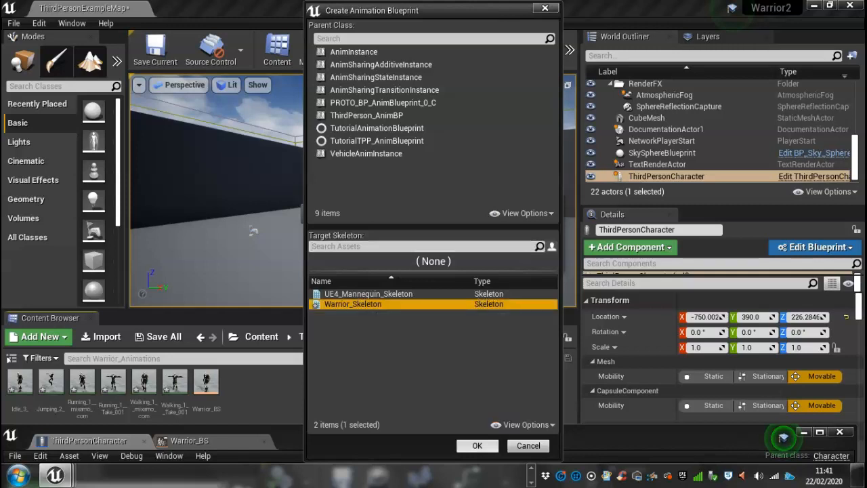
key("Return")
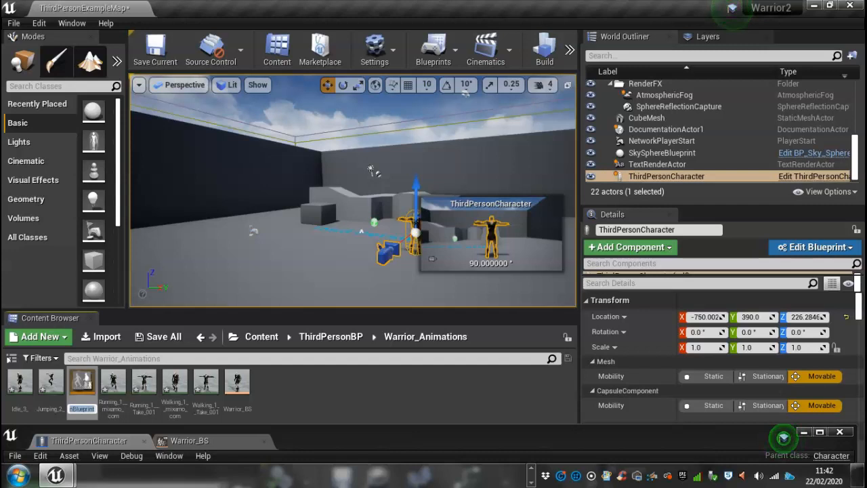
type("Warrior")
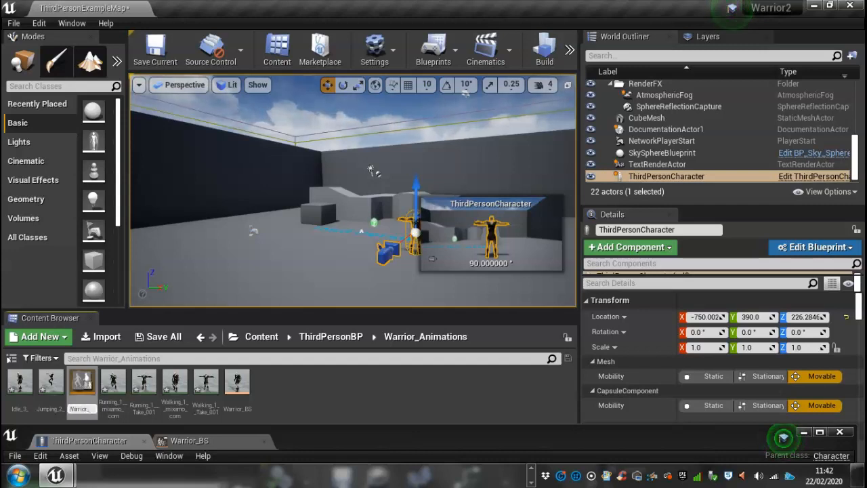
type("_BS")
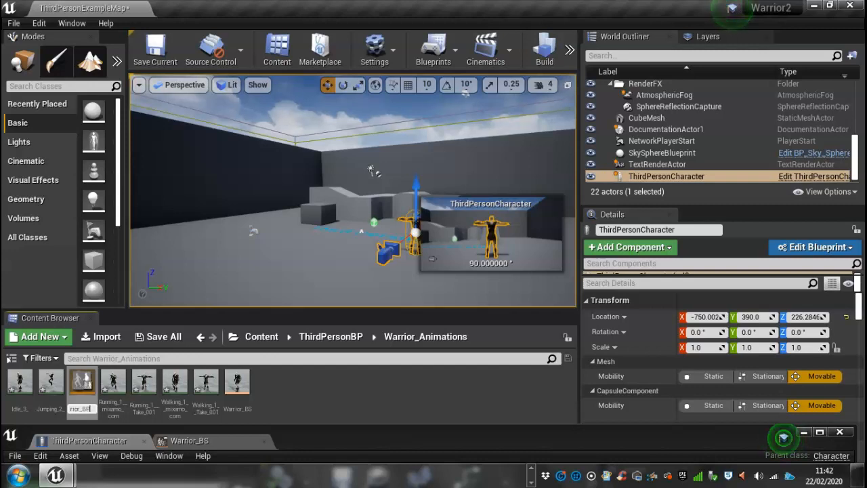
key("Return")
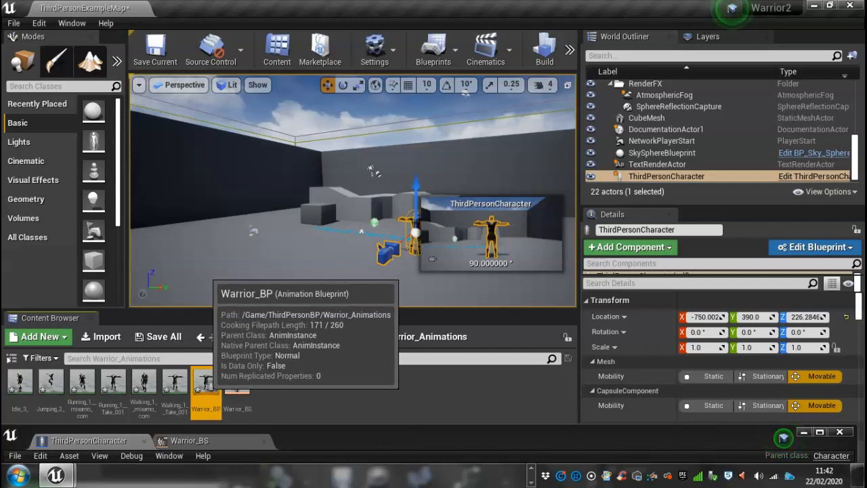
Step: Open Warrior_BP, move its editor window up, and add a new state machine beside Output Pose in the AnimGraph
double_click(206, 383)
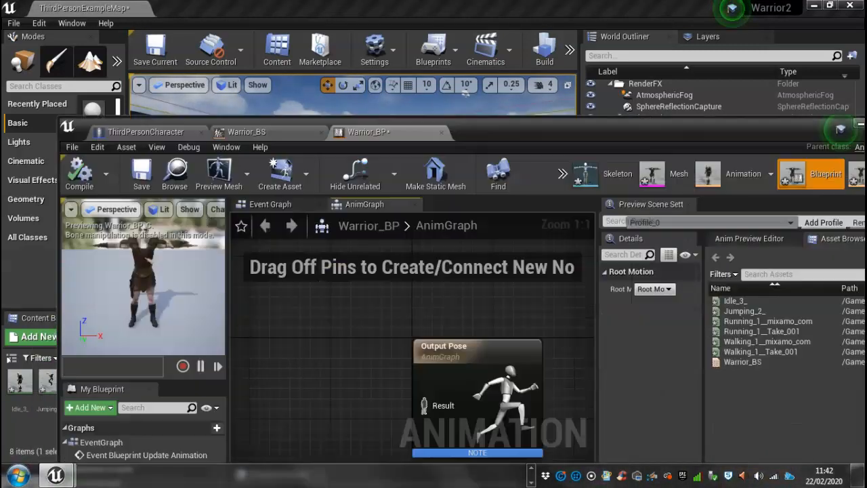
left_click_drag(505, 129, 485, 42)
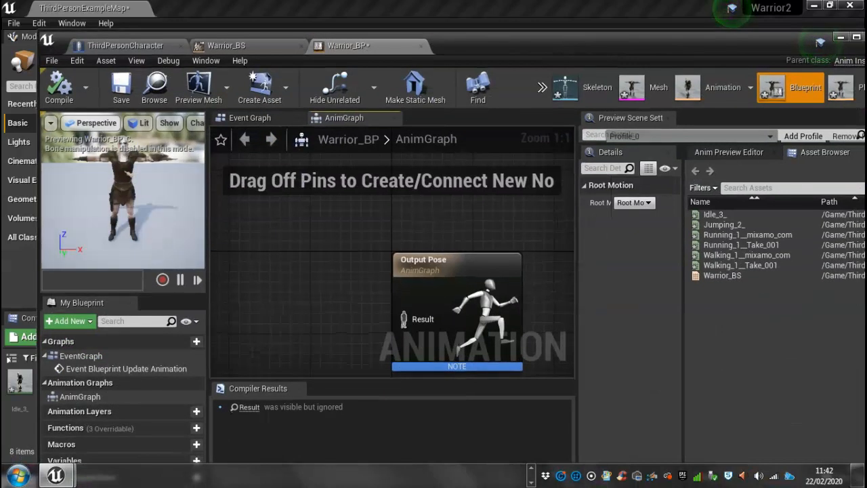
scroll(363, 270, "down", 3)
scroll(360, 274, "down", 2)
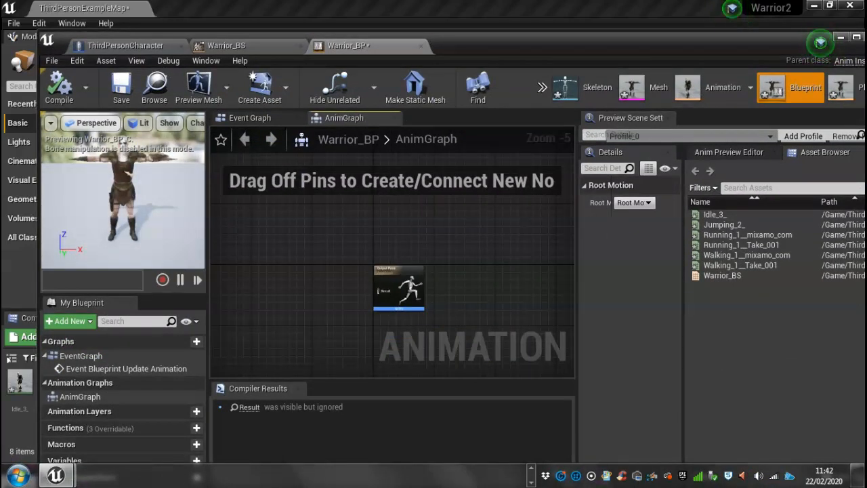
right_click(309, 282)
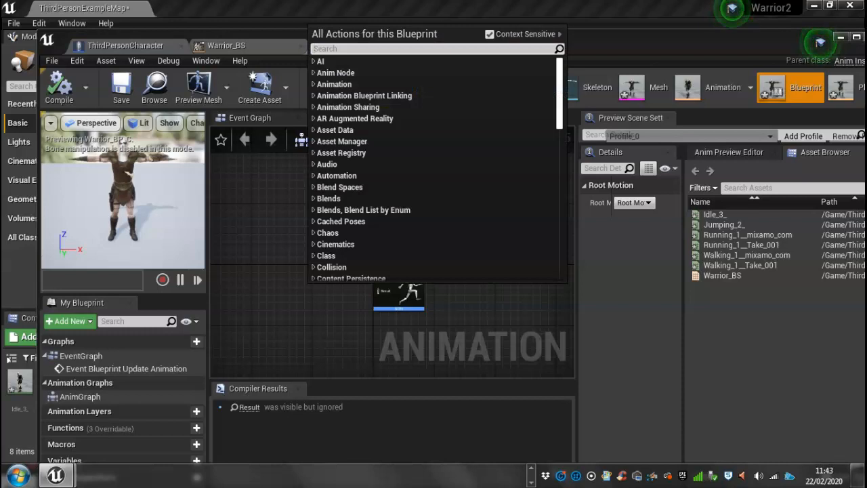
type("state")
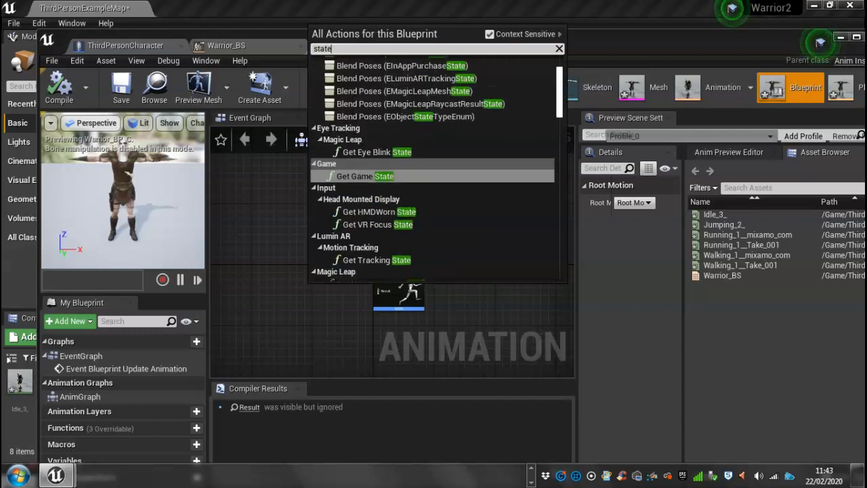
type(" m")
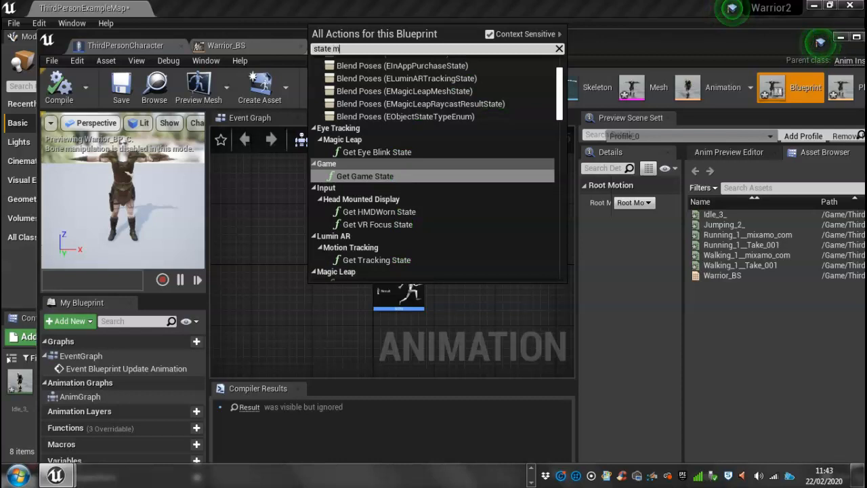
type("achine")
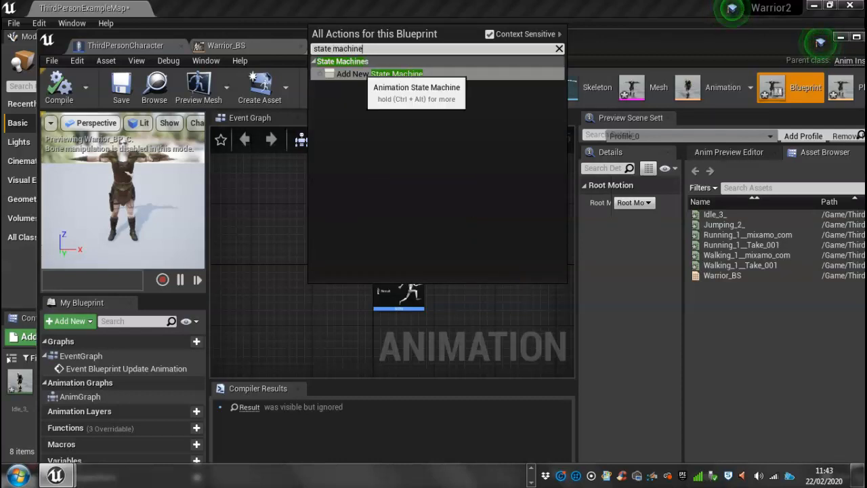
left_click(386, 74)
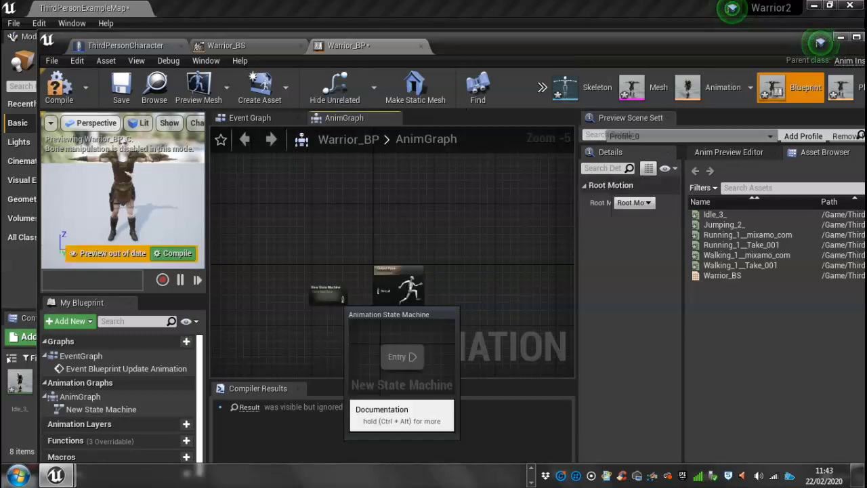
Step: Connect the new state machine's output to the Output Pose result and reposition the state machine node
left_click_drag(343, 299, 383, 291)
scroll(356, 309, "up", 3)
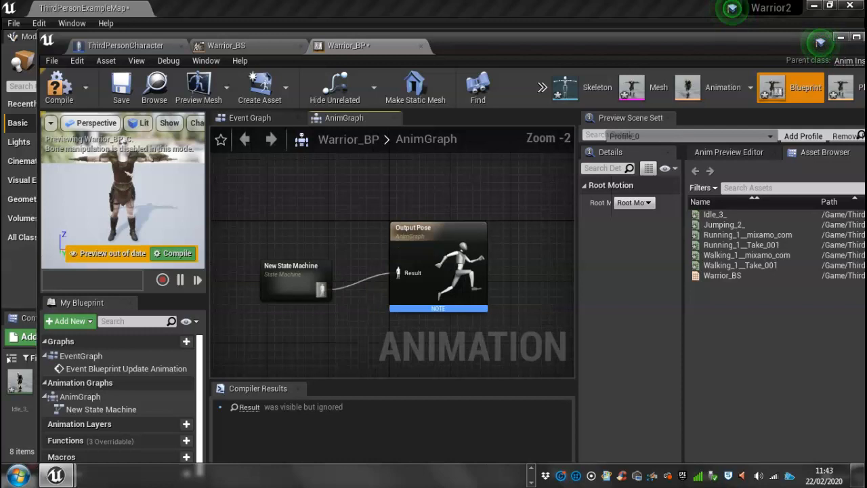
left_click_drag(298, 281, 281, 258)
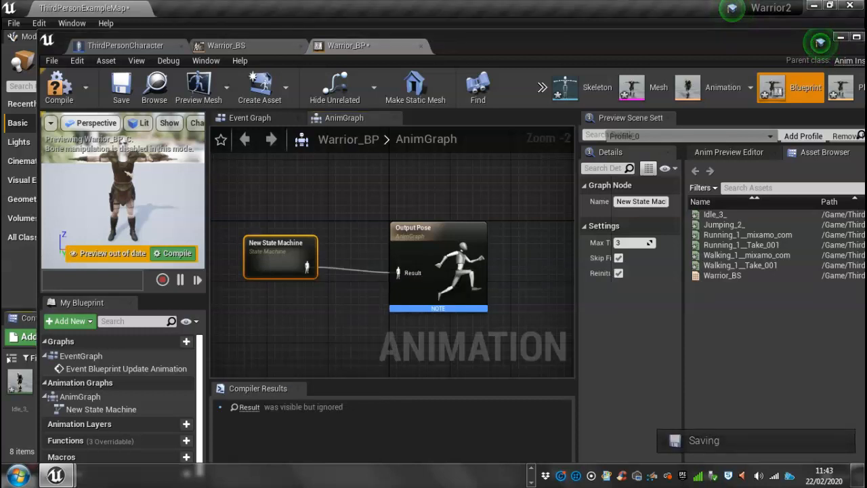
Step: In the Event Graph, add the Utilities Is Valid node with execution wired from Event Blueprint Update Animation
left_click(250, 118)
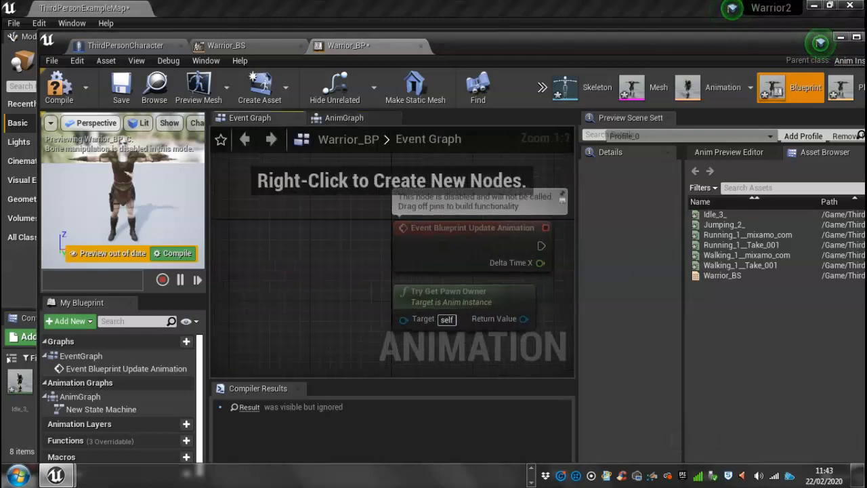
right_click_drag(347, 255, 241, 265)
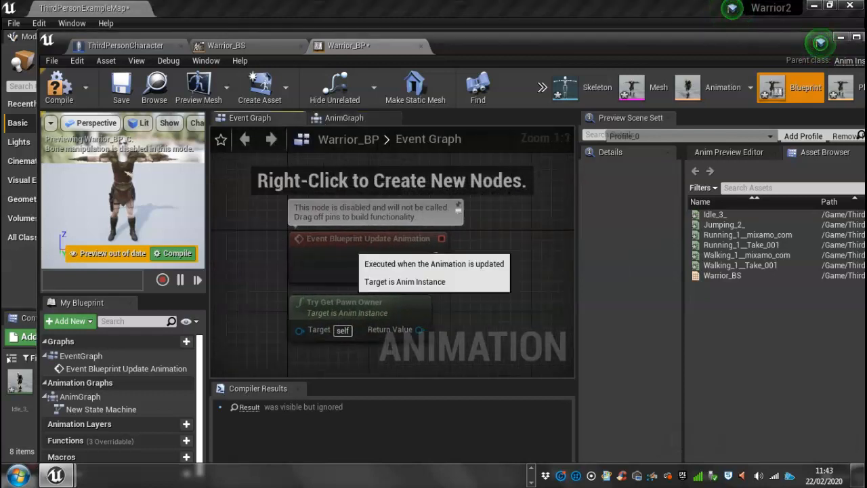
right_click_drag(419, 330, 389, 316)
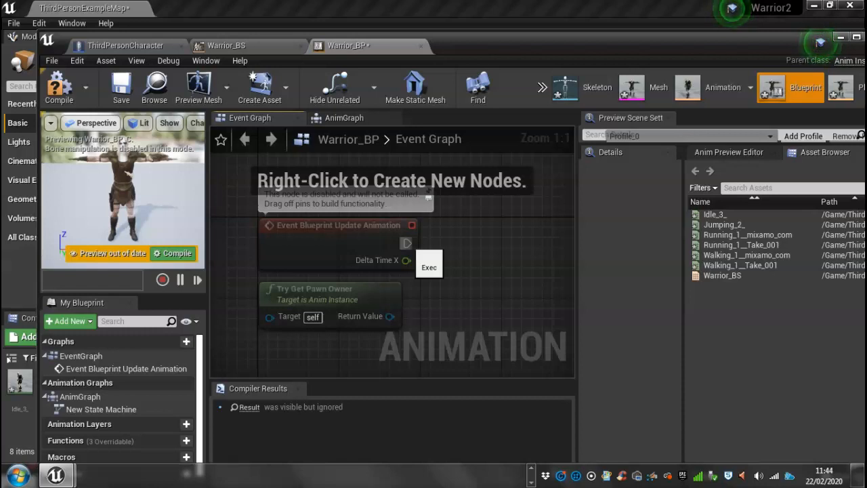
left_click_drag(406, 243, 504, 277)
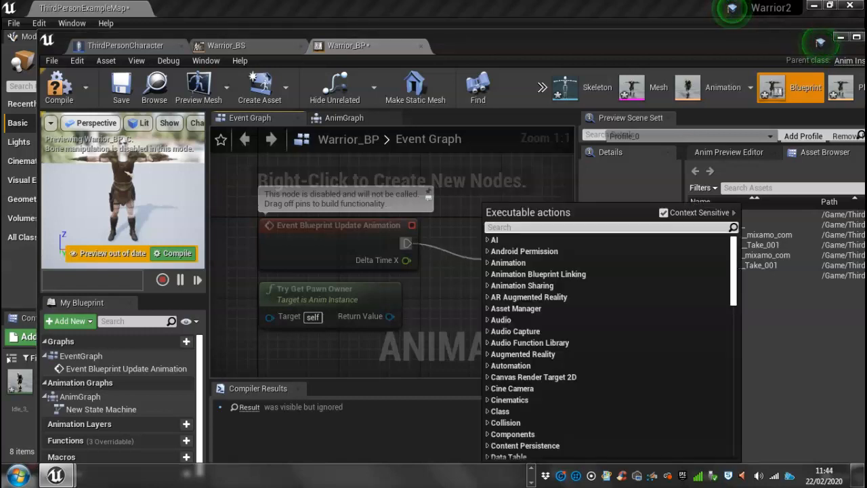
type("Isva")
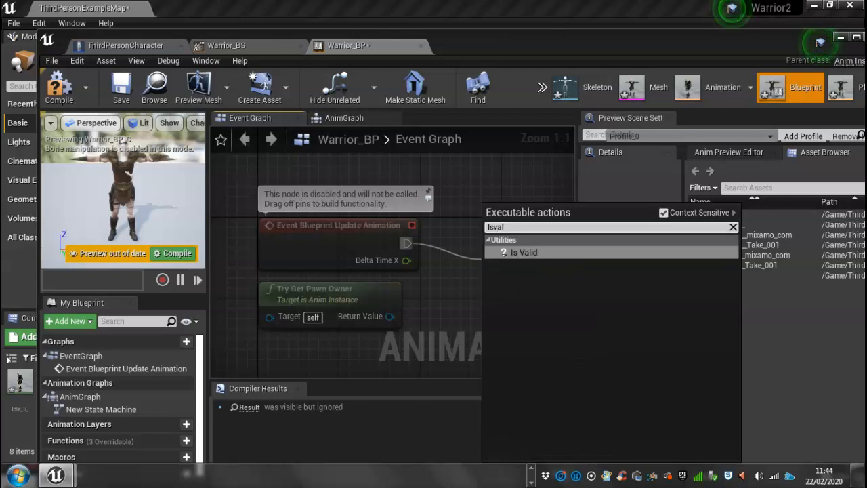
type("l")
left_click(524, 252)
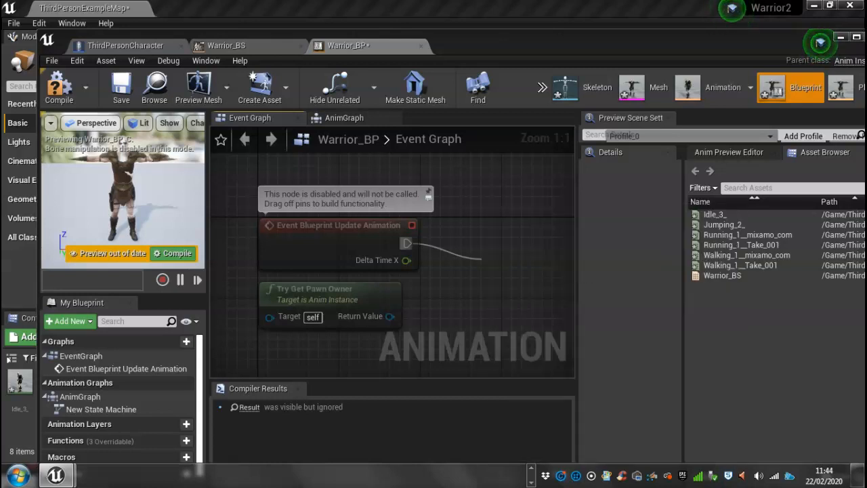
Step: Connect Try Get Pawn Owner's return value to the Is Valid node's Input Object
right_click_drag(340, 300, 408, 302)
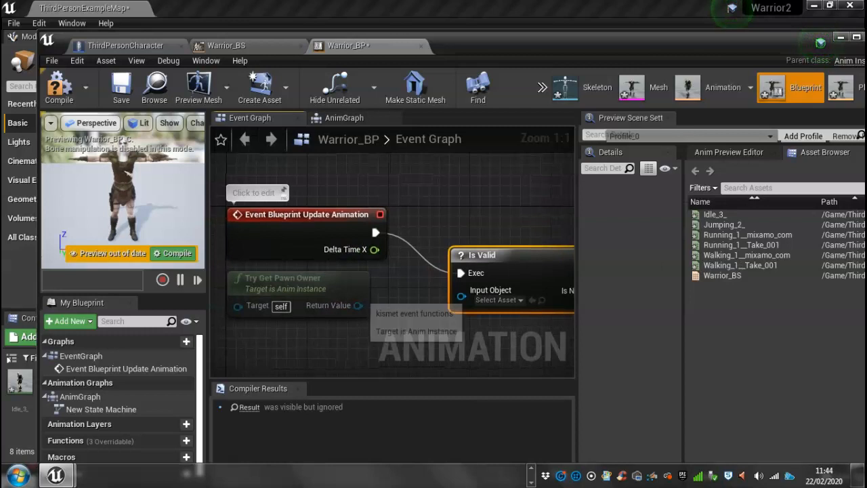
left_click_drag(358, 306, 467, 298)
scroll(224, 197, "down", 3)
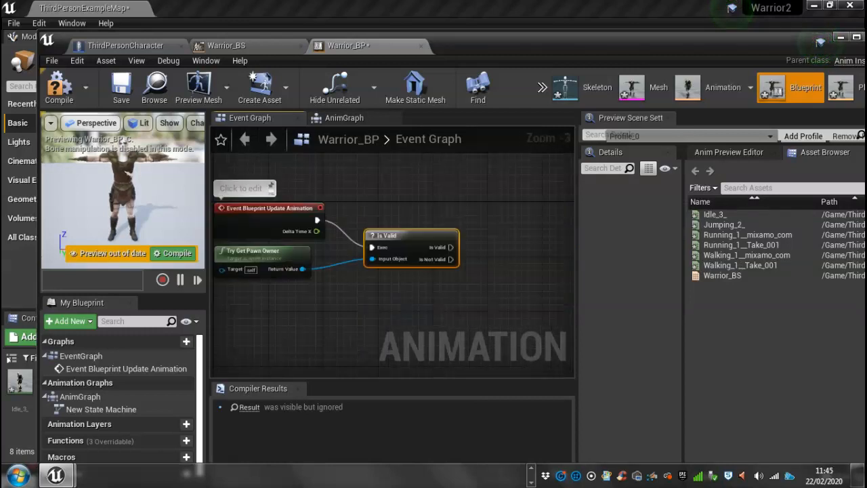
Step: Enlarge the blueprint member list and add a variable named Speed of type Float
scroll(122, 406, "down", 1)
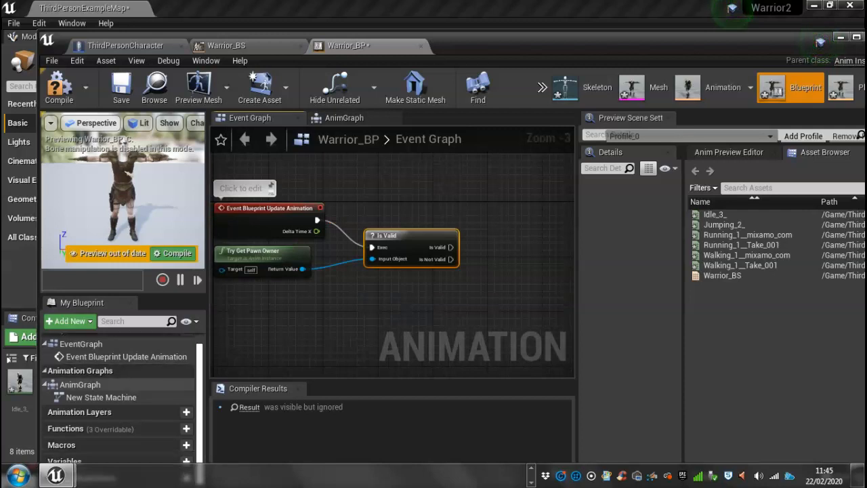
left_click_drag(122, 295, 122, 193)
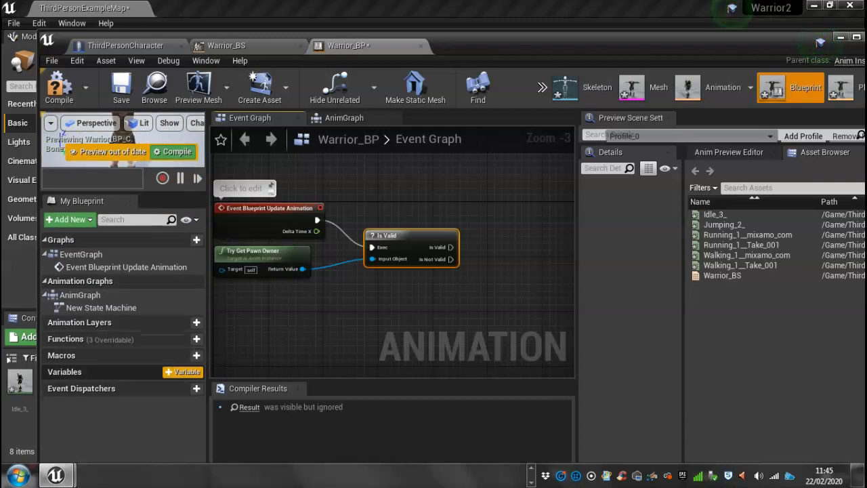
left_click(182, 371)
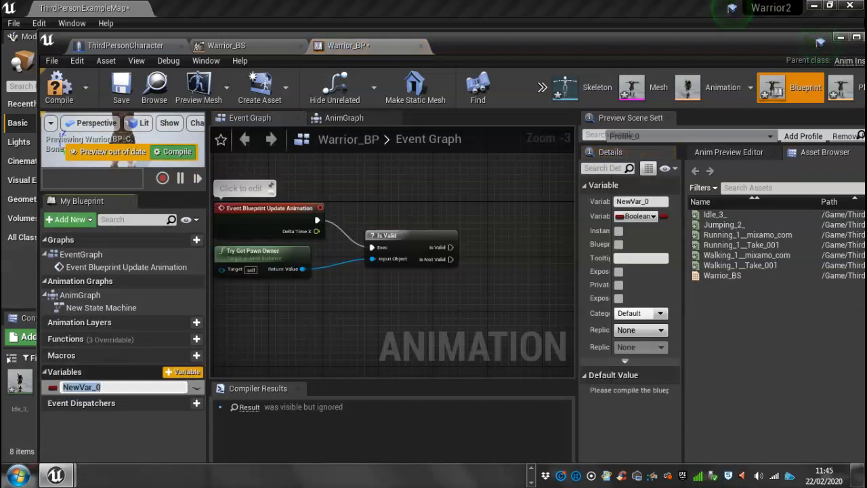
type("Speed")
key("Return")
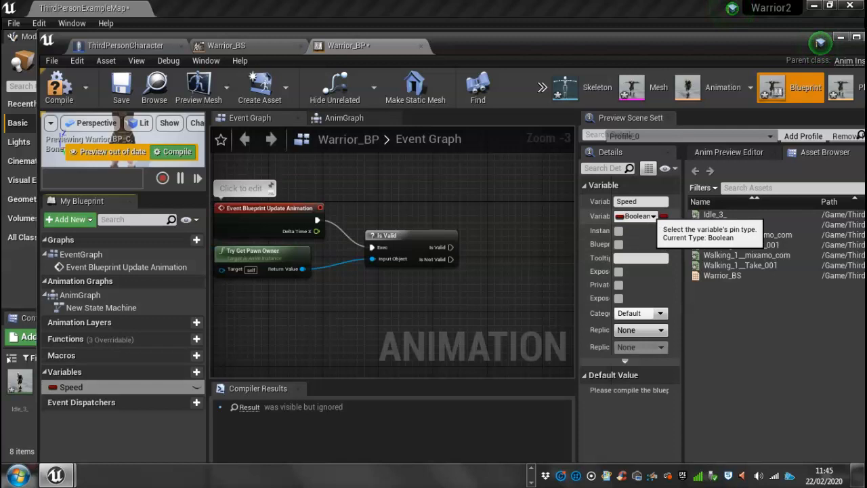
left_click(640, 217)
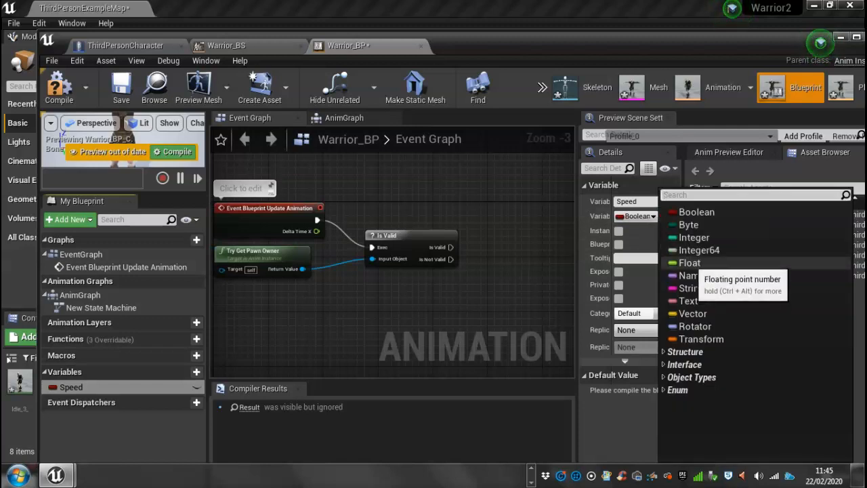
left_click(690, 263)
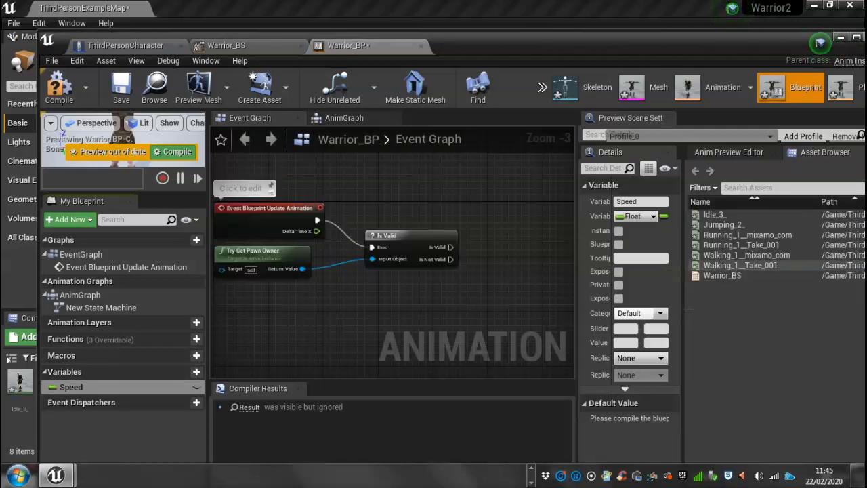
Step: Place a Set Speed node in the Event Graph and run it from the Is Valid output of the validity check
left_click_drag(71, 386, 503, 252, "ctrl")
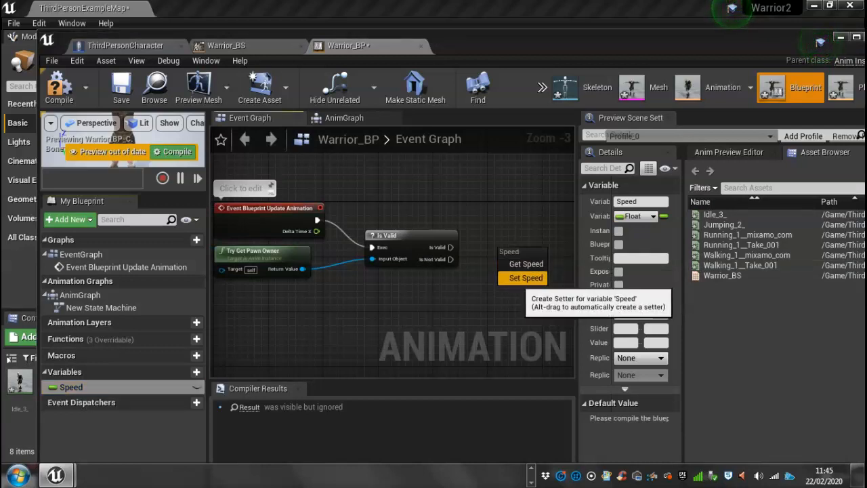
left_click(526, 278)
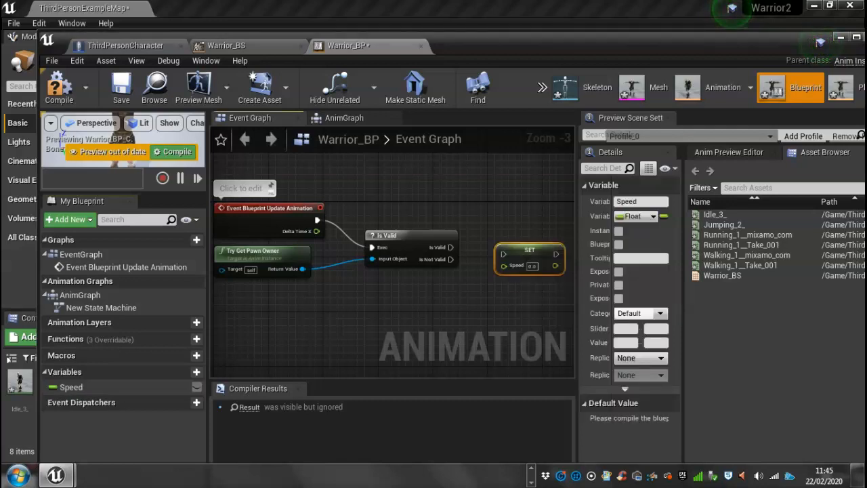
left_click_drag(450, 247, 503, 254)
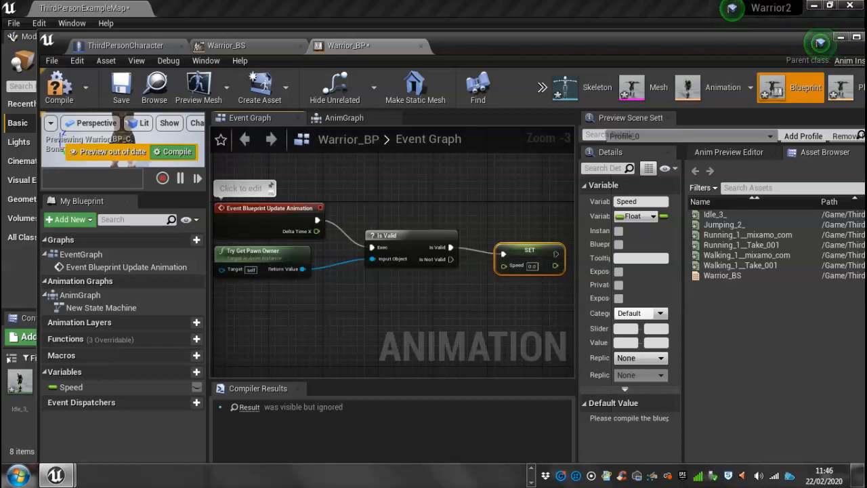
Step: Add a Get Velocity node in the Event Graph, targeting Try Get Pawn Owner's return value
left_click_drag(302, 269, 390, 330)
type("ge")
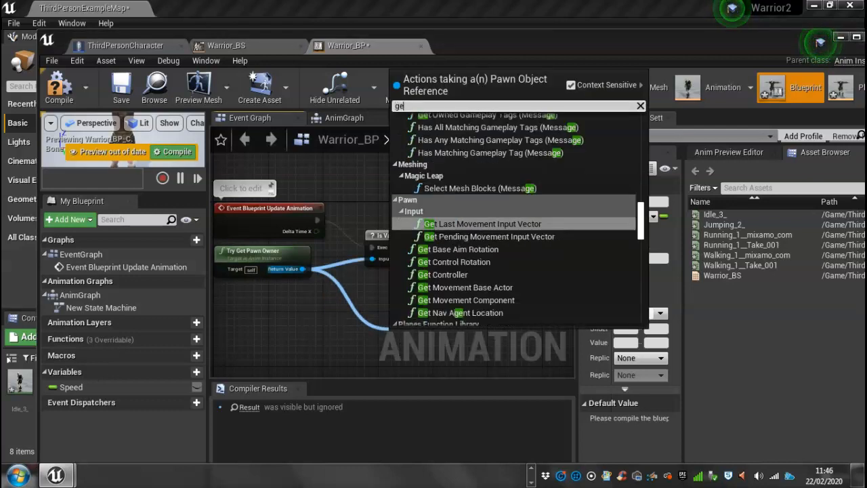
type("t velocity")
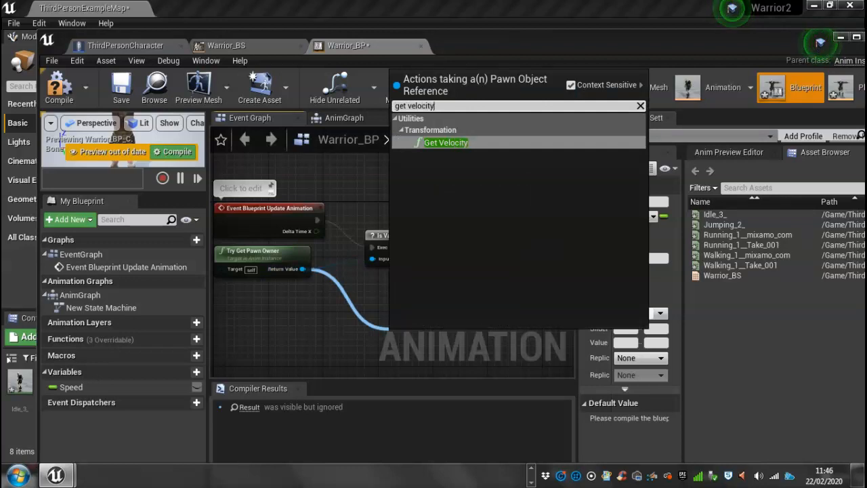
left_click(445, 142)
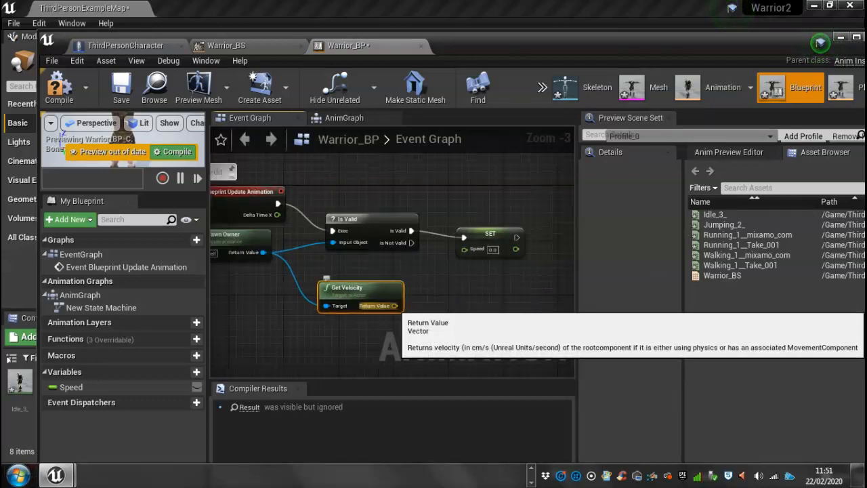
Step: Add a VectorLength node fed by Get Velocity's return value
left_click_drag(395, 306, 463, 328)
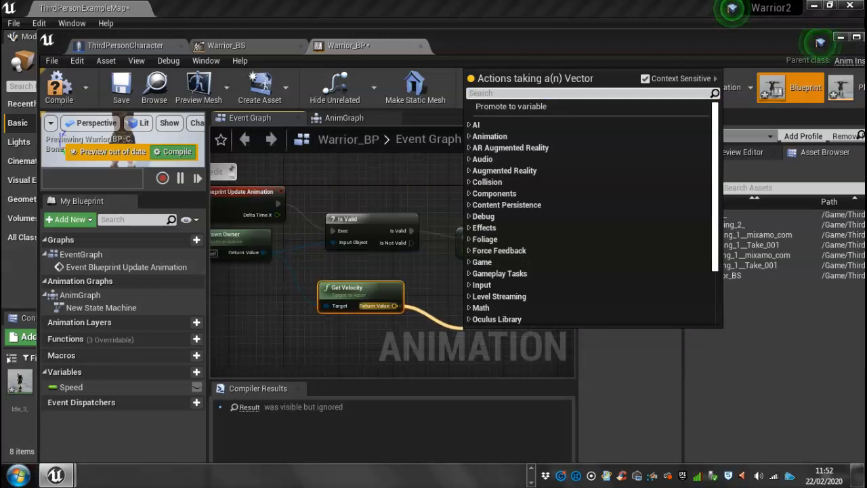
type("vector")
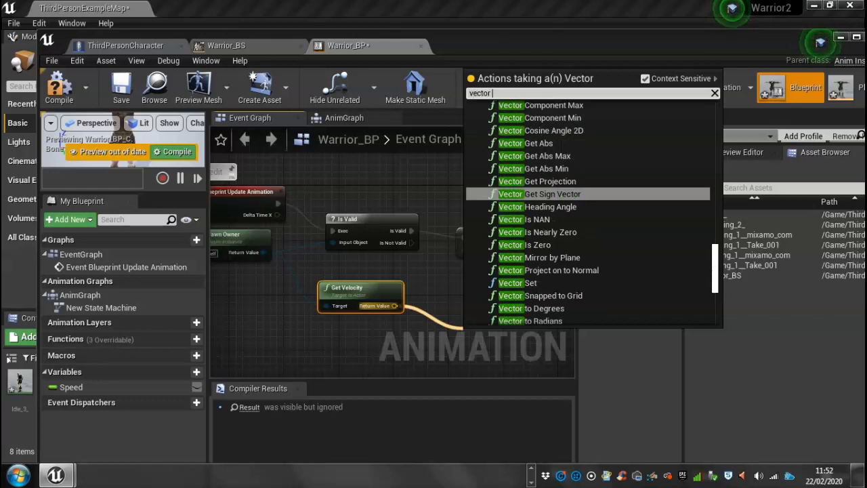
type(" length")
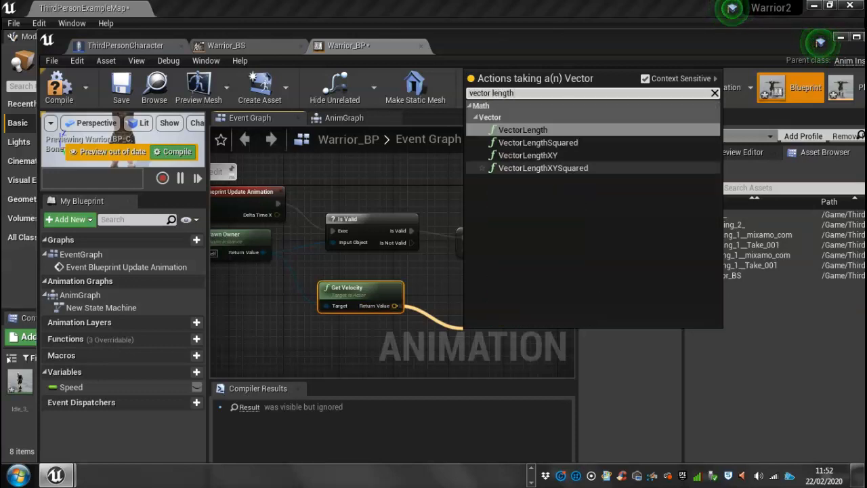
left_click(522, 129)
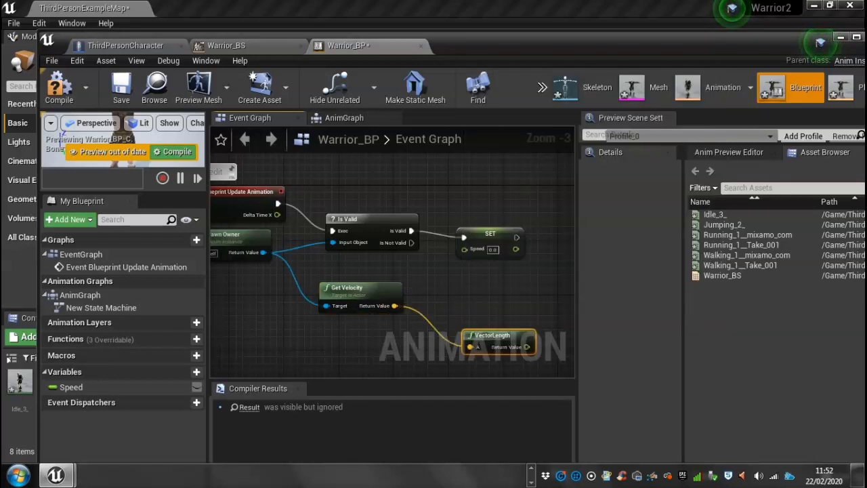
Step: Line up Get Velocity and VectorLength, connect the vector length to the Set node's Speed input, and compile Warrior_BP
left_click_drag(327, 278, 279, 284)
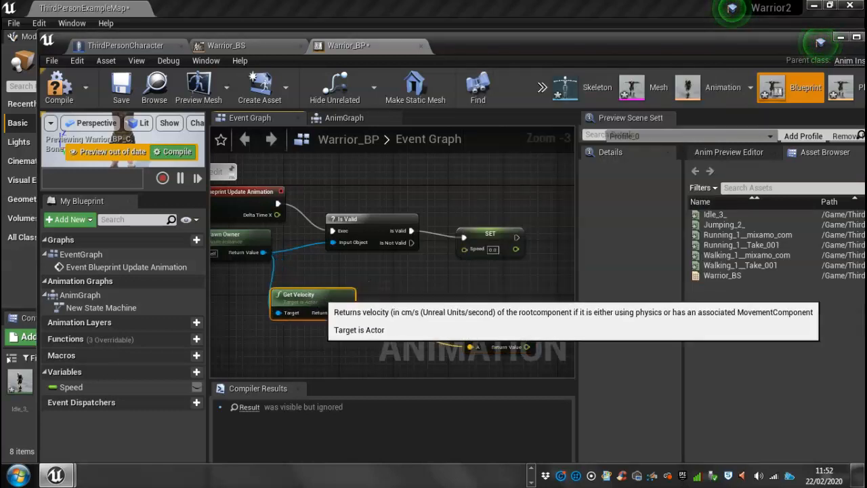
left_click_drag(488, 336, 392, 301)
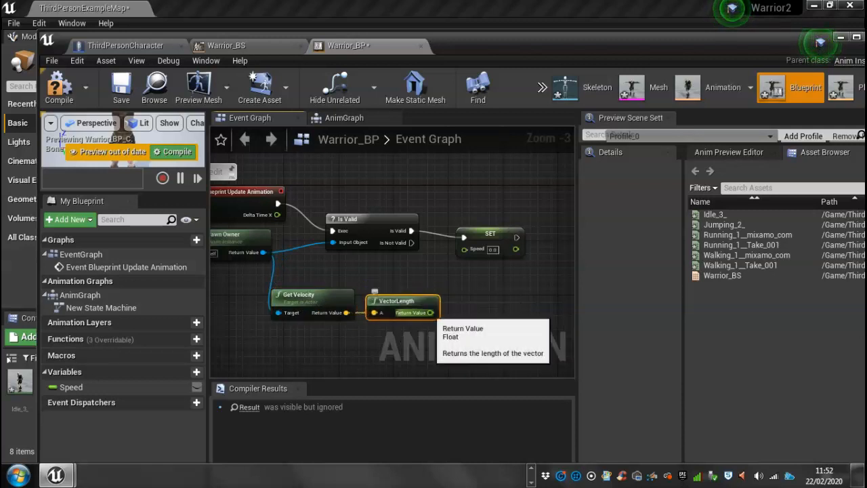
left_click_drag(430, 312, 464, 250)
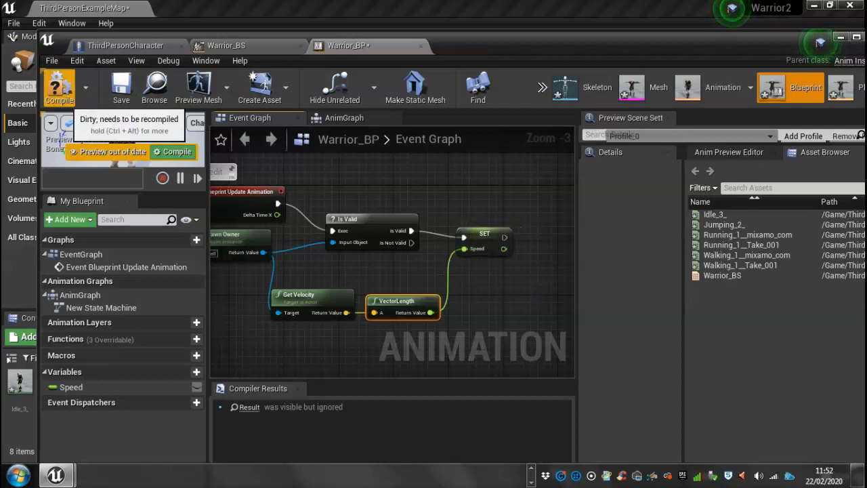
left_click(59, 92)
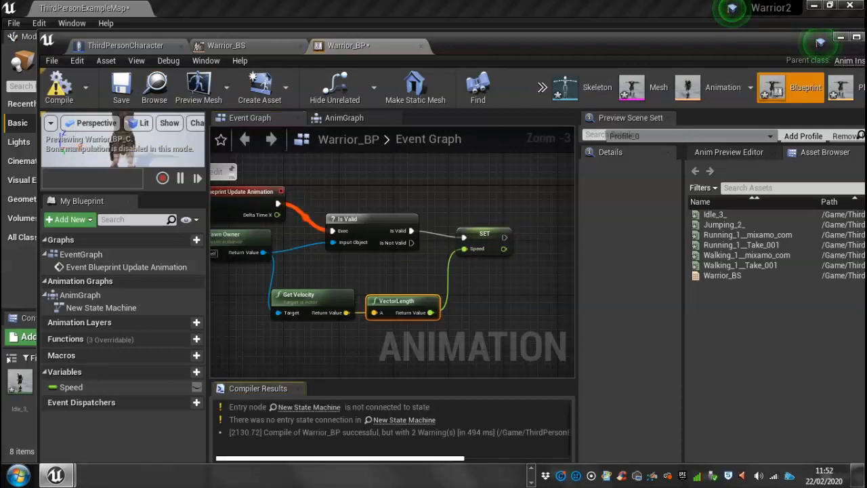
right_click_drag(399, 270, 456, 312)
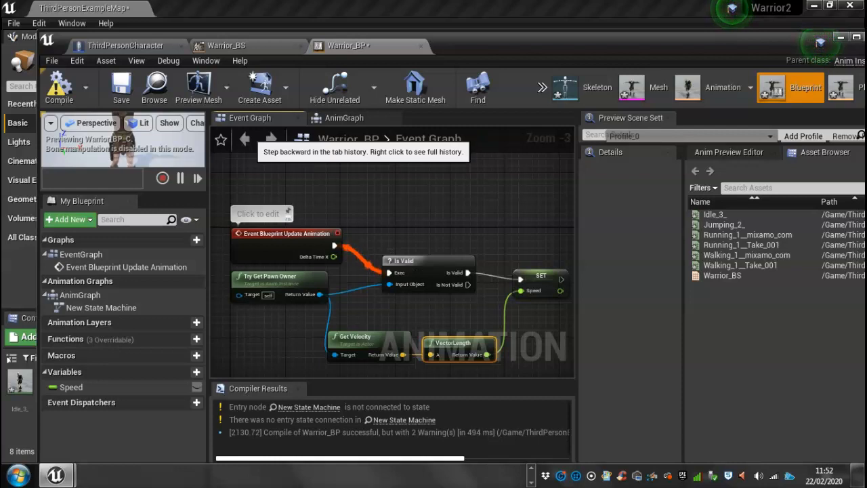
Step: In the AnimGraph's New State Machine, add a state connected from Entry and name it Idle/Run
left_click(428, 139)
left_click(346, 118)
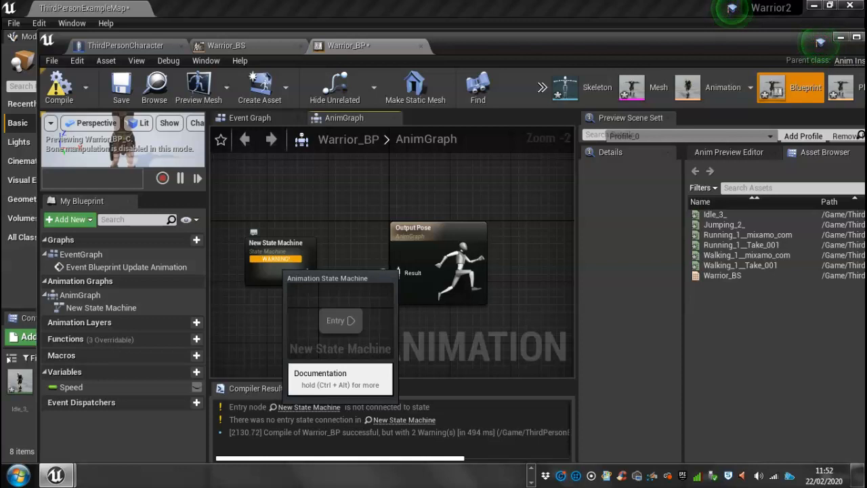
double_click(274, 249)
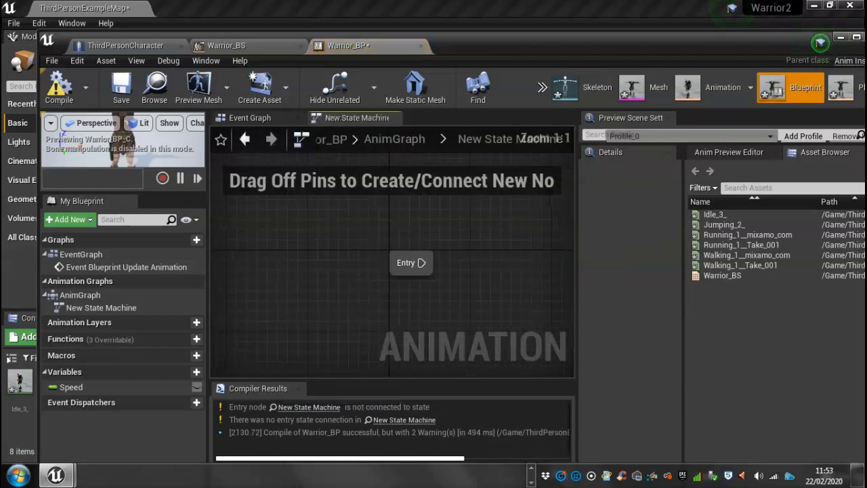
left_click_drag(424, 264, 500, 249)
right_click_drag(481, 276, 333, 293)
left_click_drag(317, 277, 391, 255)
left_click(423, 234)
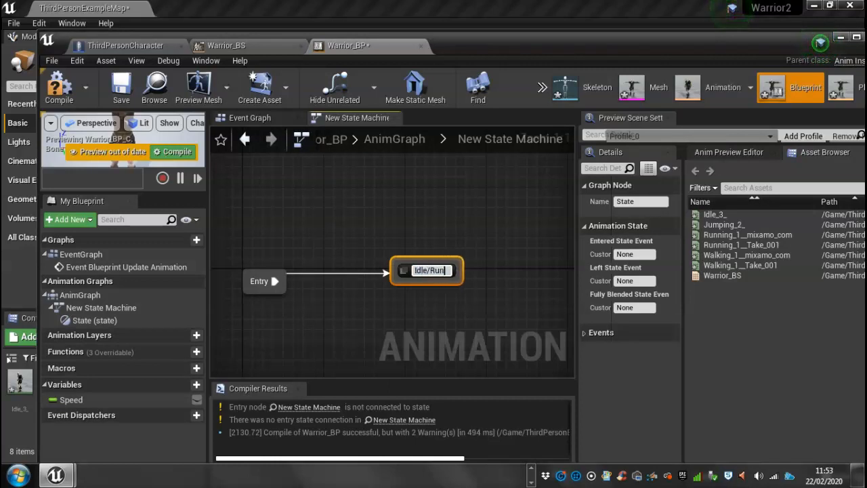
type("Idle/Run")
key("Return")
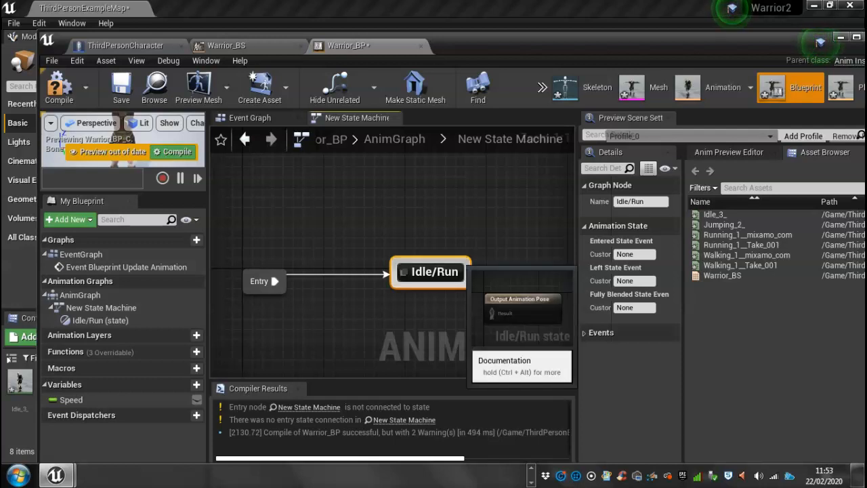
Step: Inside the Idle/Run state, place a Get Speed node and feed it into a Warrior_BS Blendspace Player
double_click(427, 271)
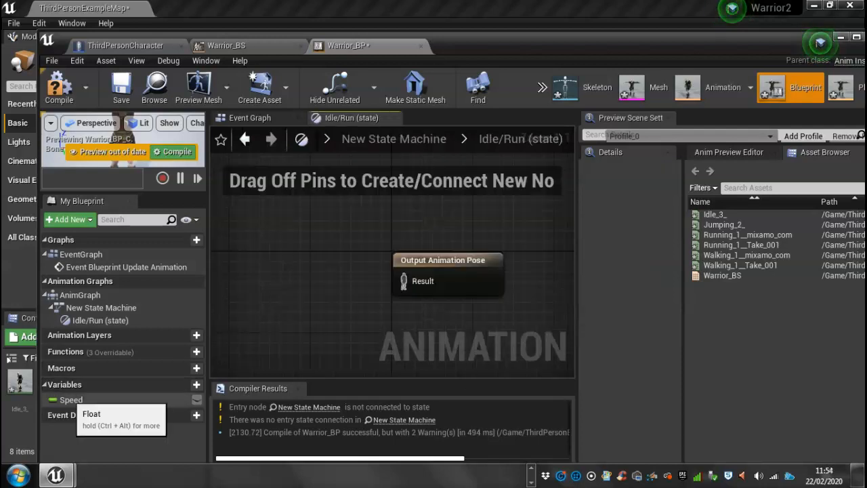
left_click_drag(68, 401, 247, 253)
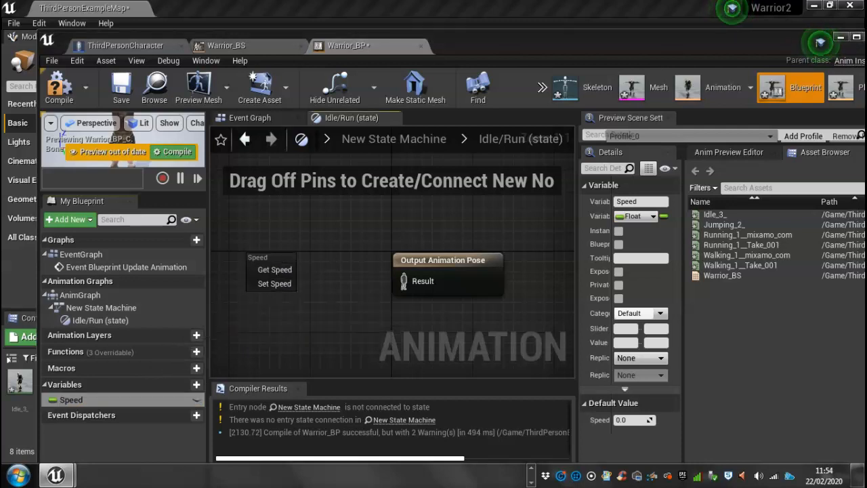
left_click(275, 269)
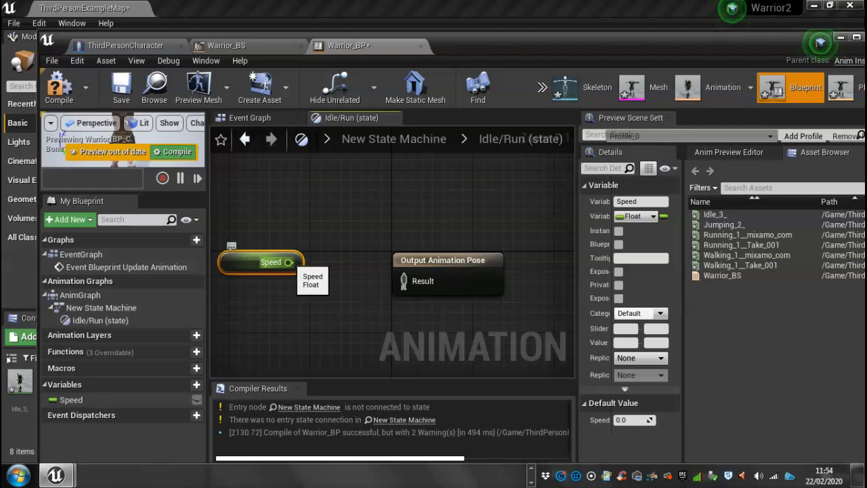
left_click_drag(289, 262, 325, 332)
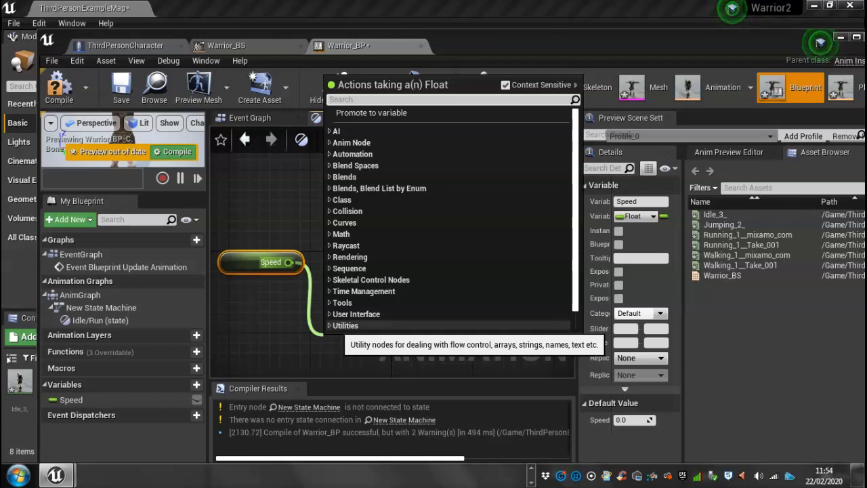
type("warr")
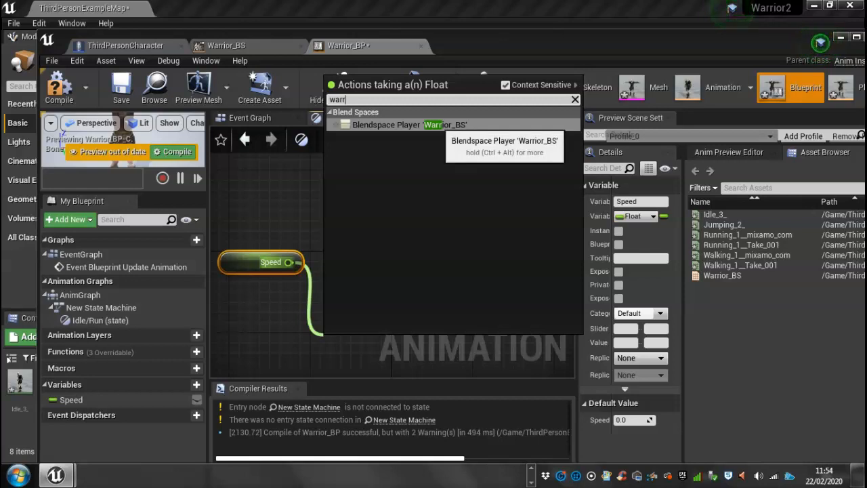
left_click(437, 124)
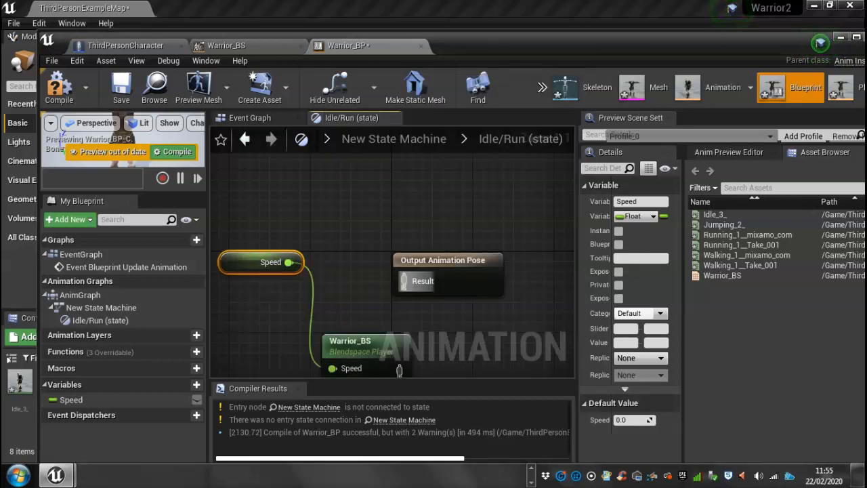
Step: Arrange the Idle/Run nodes in a row, connect Warrior_BS to the Output Animation Pose result, and compile Warrior_BP
left_click_drag(264, 265, 244, 264)
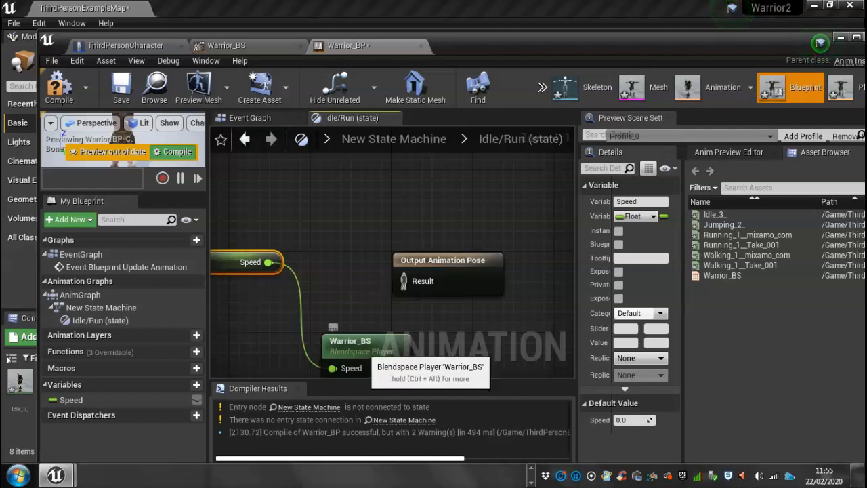
left_click_drag(363, 356, 331, 284)
left_click_drag(440, 267, 489, 267)
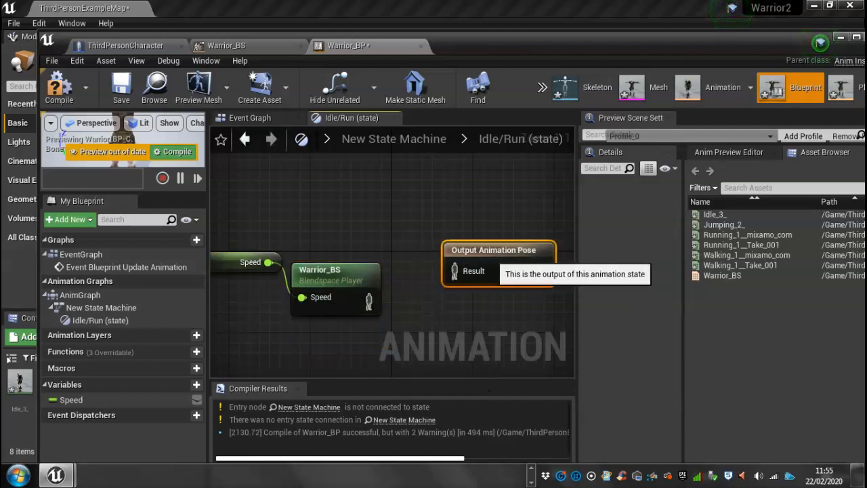
left_click_drag(320, 270, 338, 250)
left_click_drag(397, 281, 455, 283)
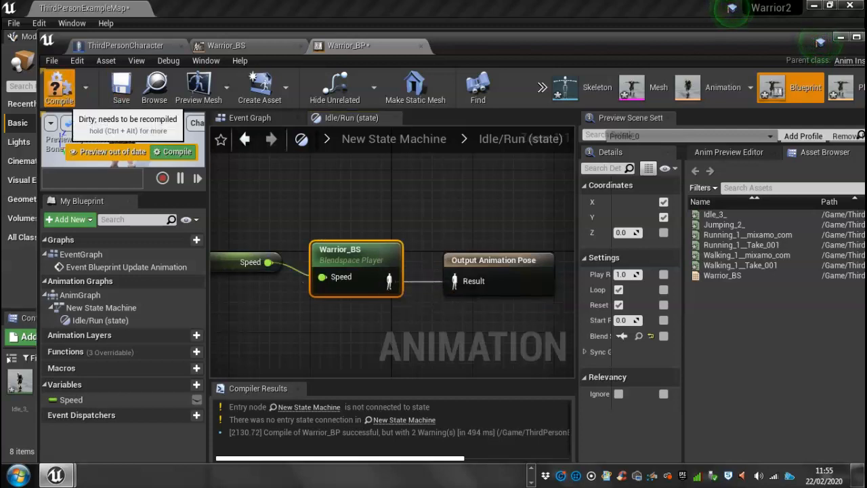
left_click(59, 87)
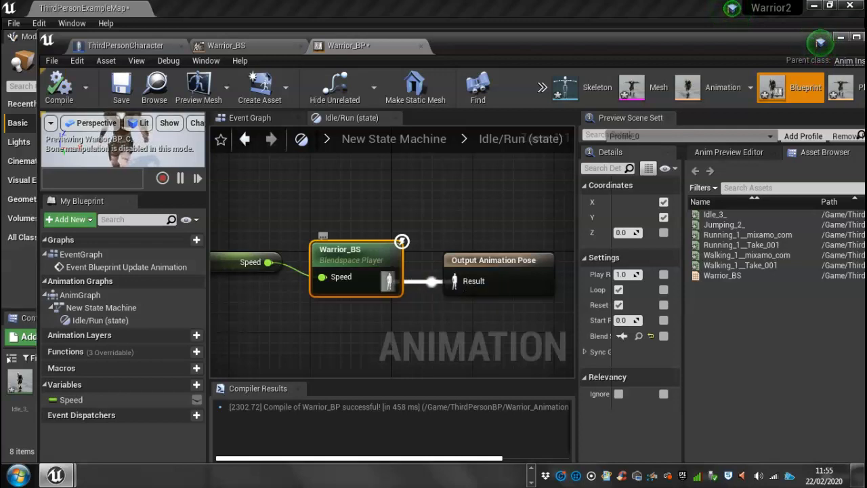
Step: In the ThirdPersonCharacter blueprint, set the Mesh component's Anim Class to Warrior_BP and compile
left_click_drag(821, 43, 791, 14)
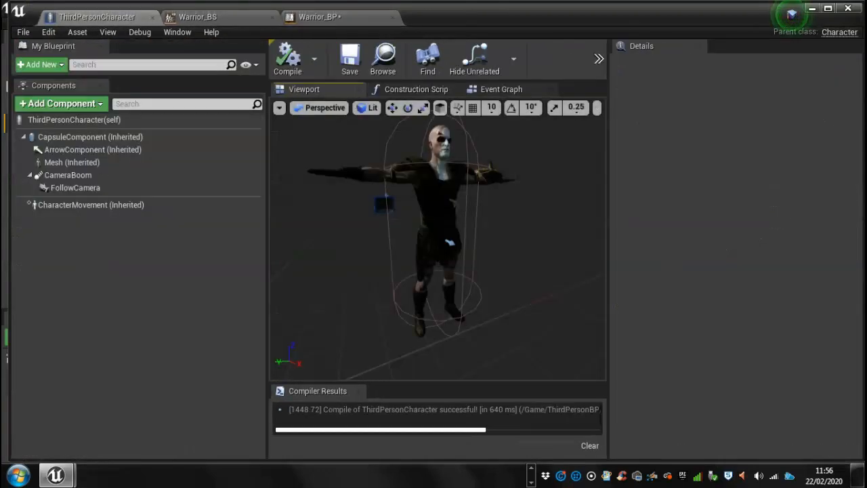
left_click(75, 162)
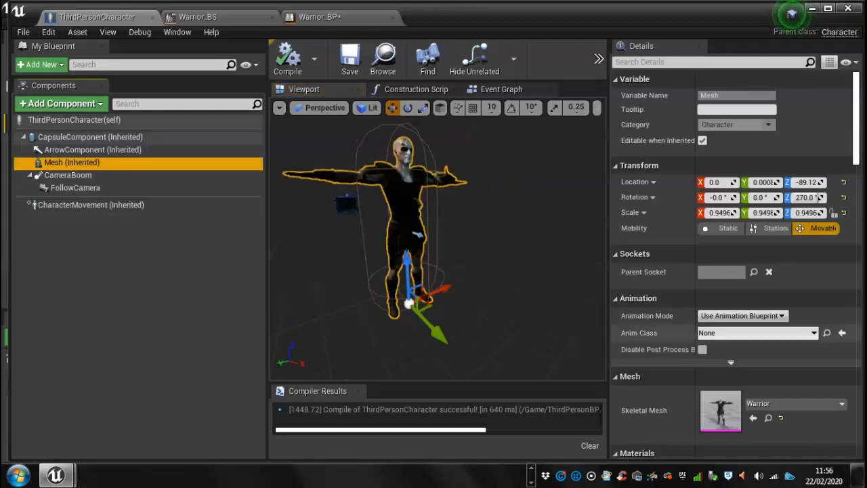
left_click(755, 332)
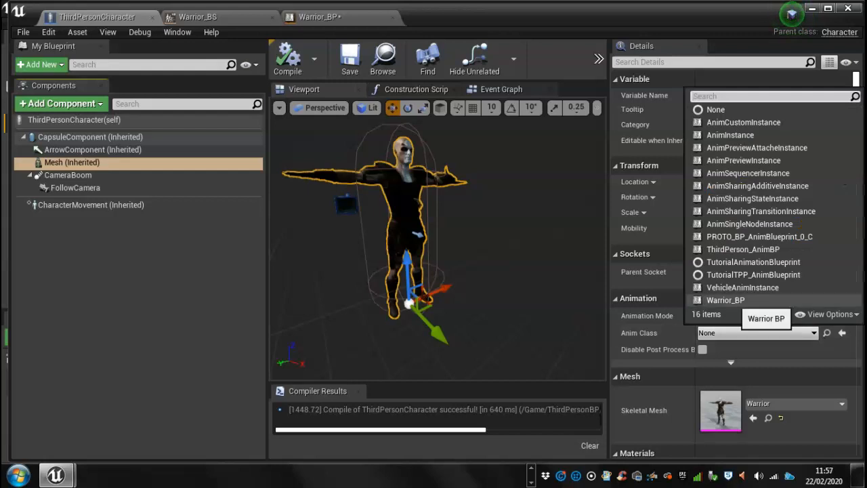
left_click(725, 300)
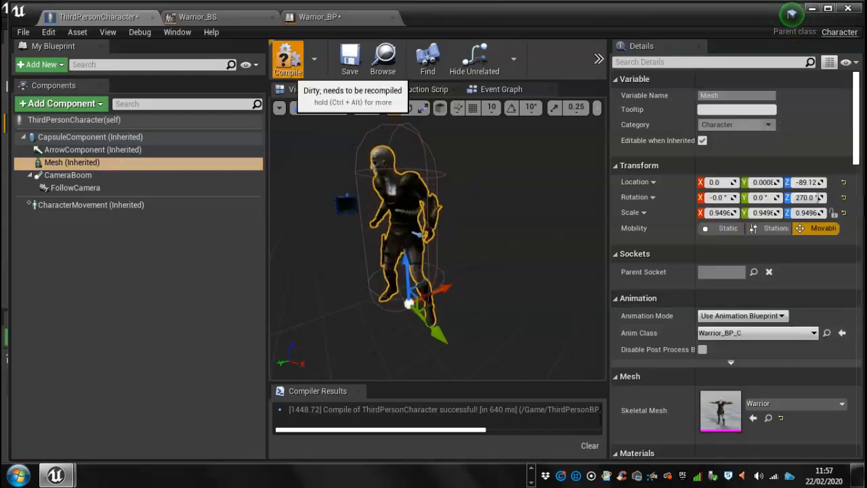
left_click(288, 61)
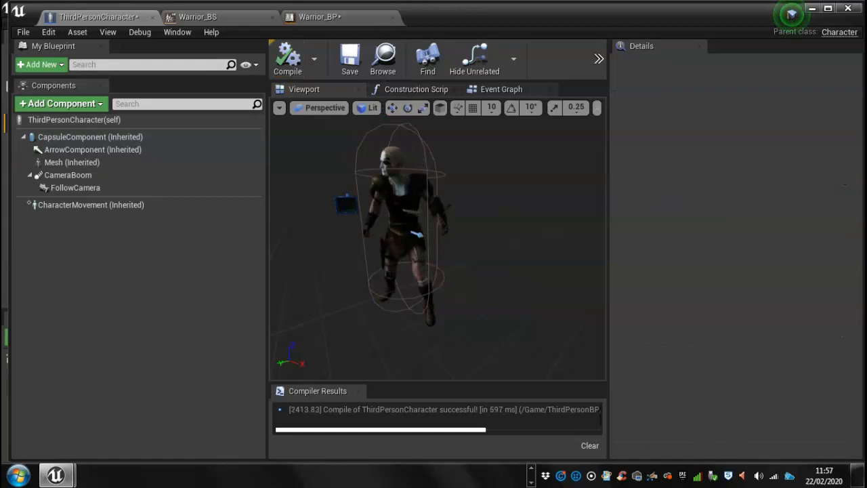
Step: Uncover the level editor, play the level, and move the warrior around in a full-screen view to test its animations
left_click_drag(467, 13, 471, 380)
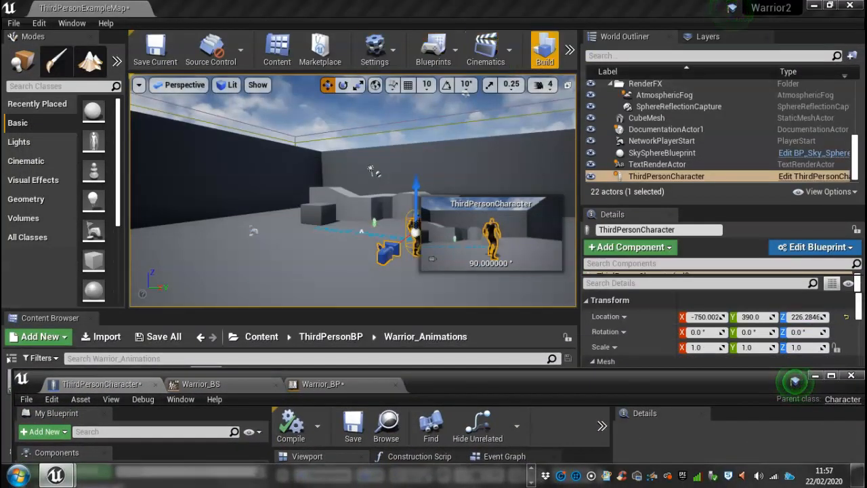
left_click(569, 50)
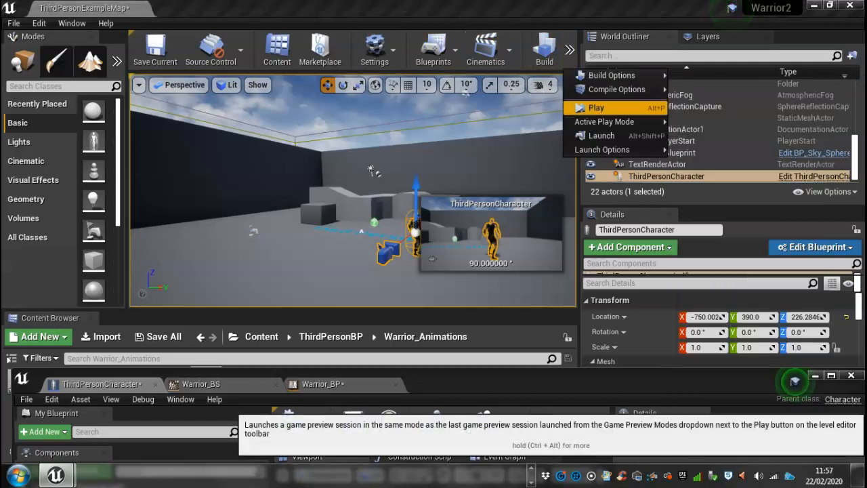
left_click(596, 108)
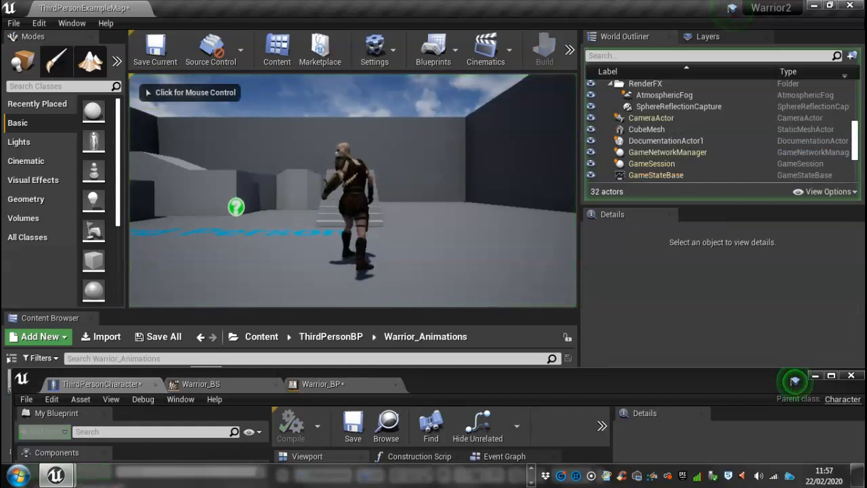
left_click(353, 190)
key("w")
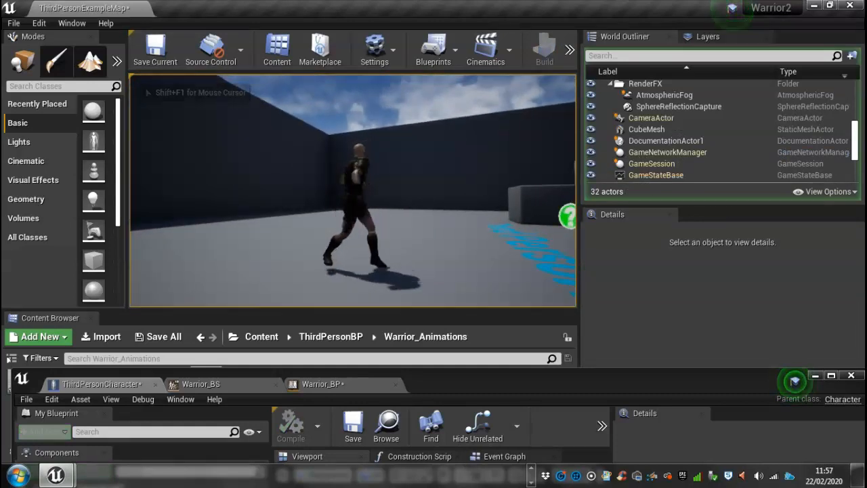
key("F11")
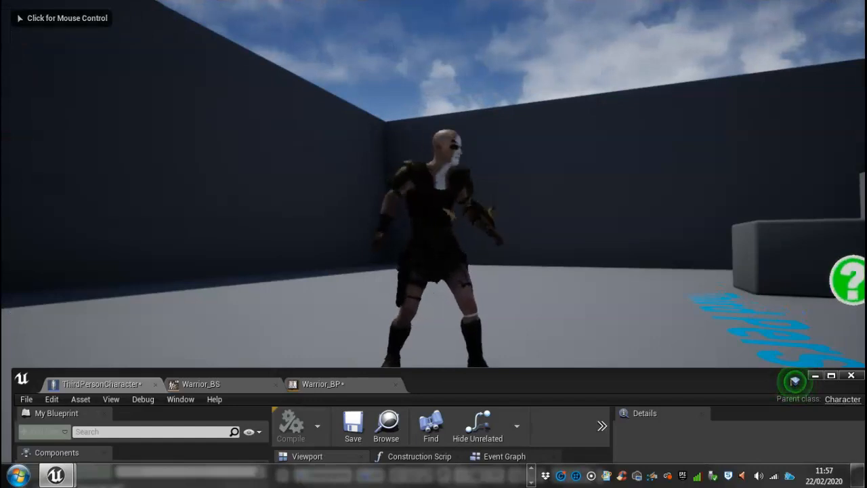
Step: Test the warrior's idle, walk and run animations by moving around the level in several directions, and end the play session
left_click(434, 183)
key("w")
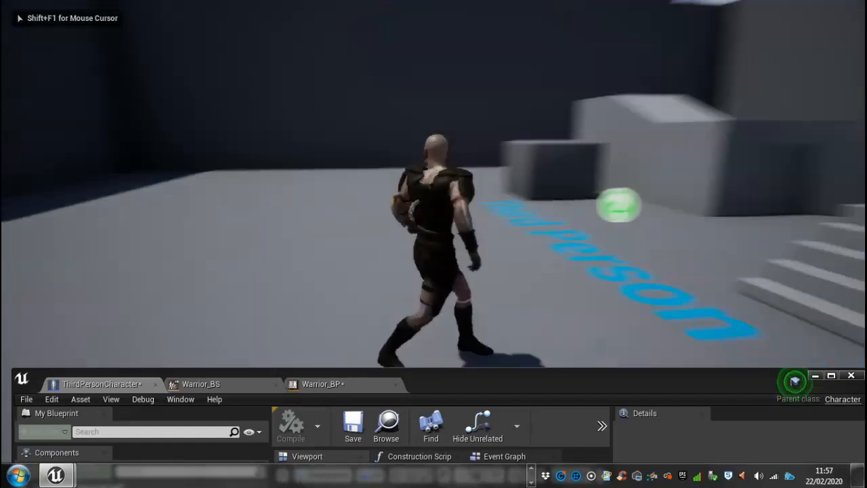
key("d")
key("s")
key("w")
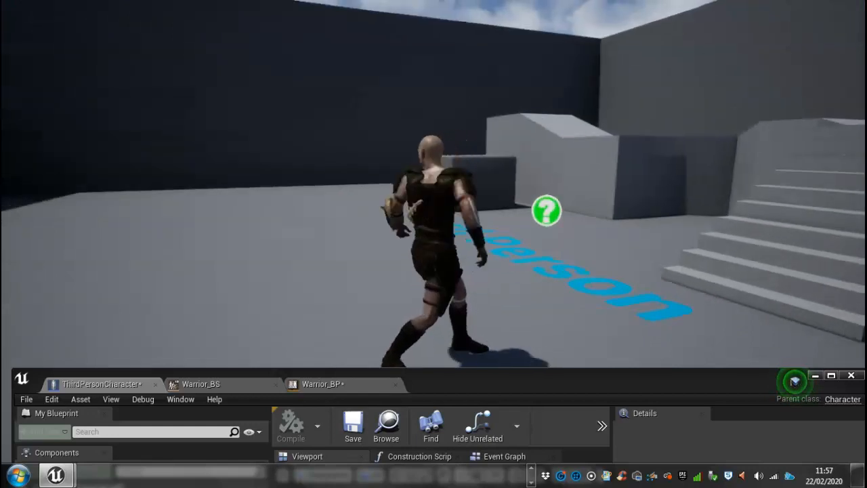
key("w")
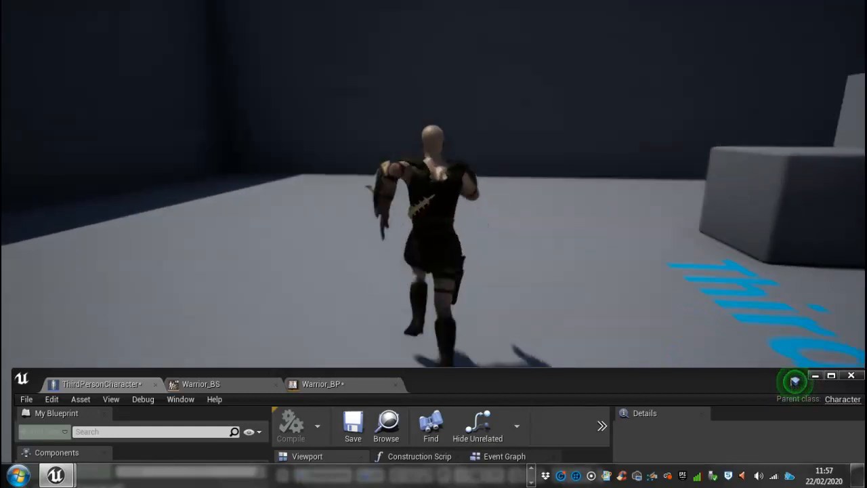
key("w")
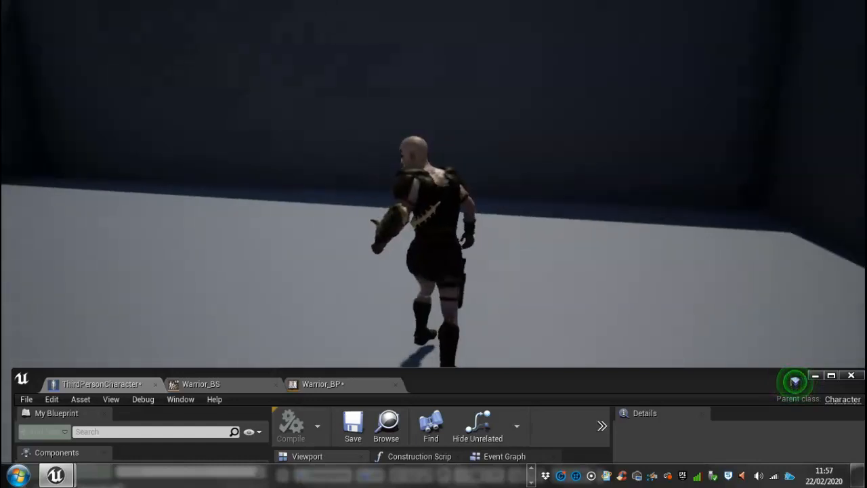
key("w")
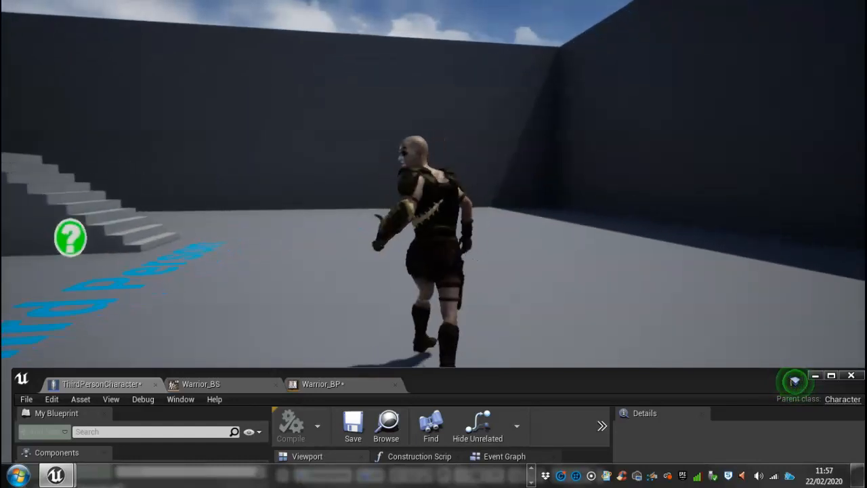
key("w")
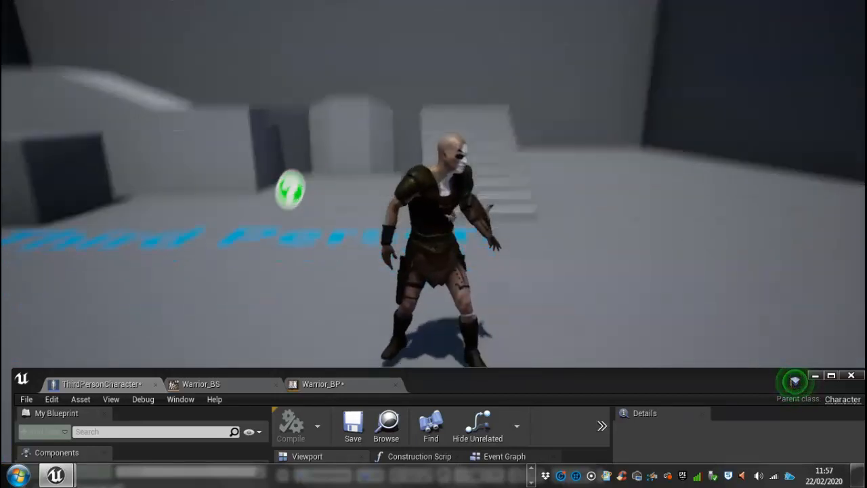
key("w")
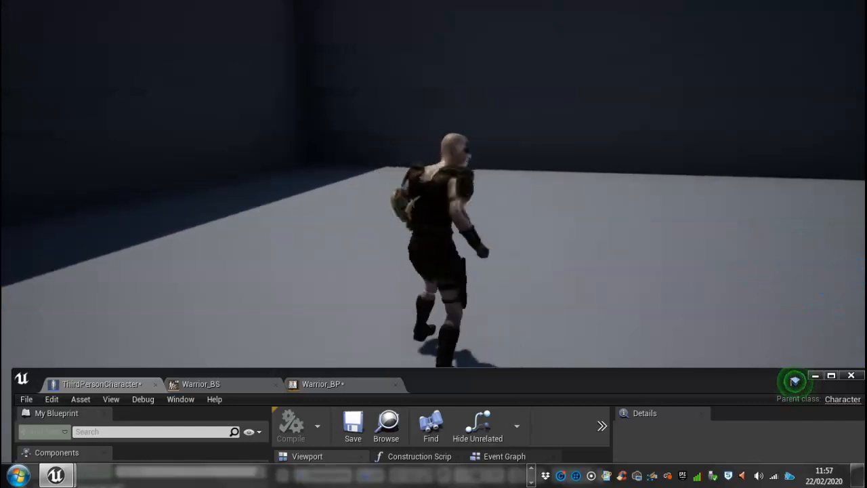
key("Escape")
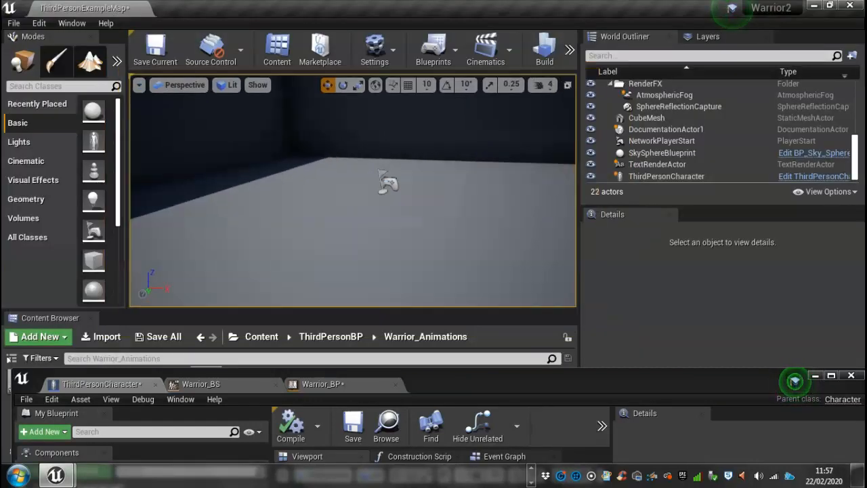
Step: Adjust the warrior mesh's height in the ThirdPersonCharacter blueprint to a Z location of about -98.76 and compile the blueprint
left_click_drag(794, 380, 795, 69)
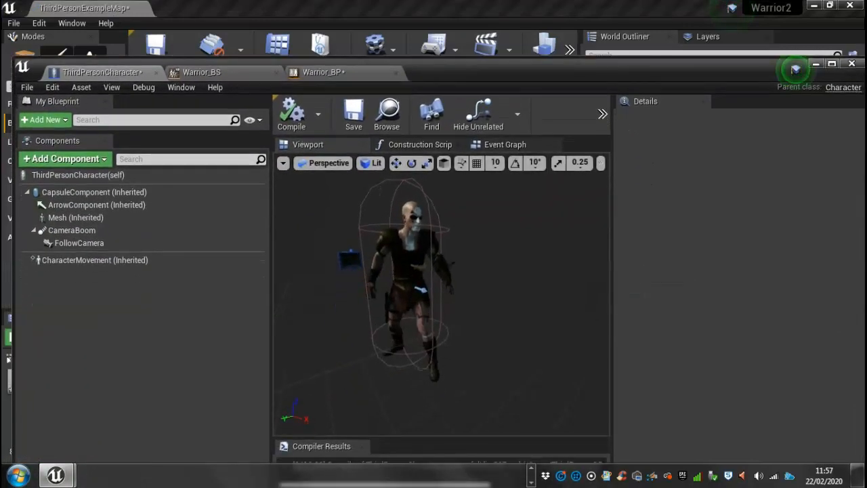
left_click(410, 259)
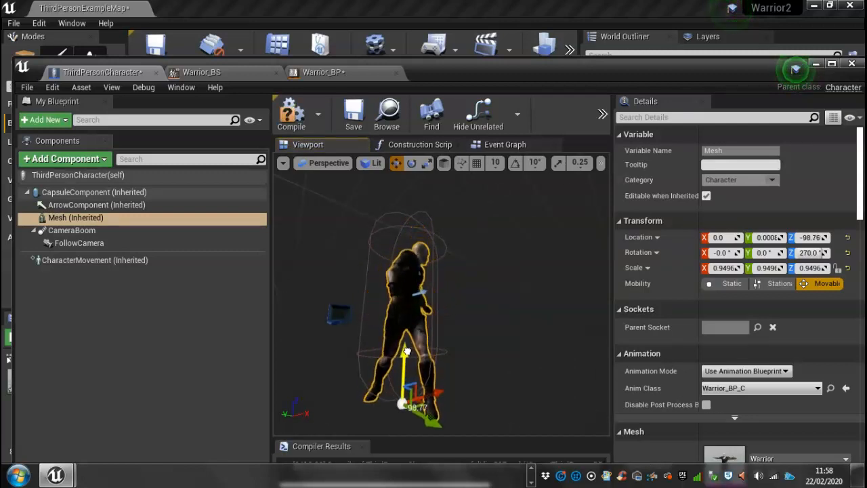
left_click_drag(467, 292, 397, 293, "alt")
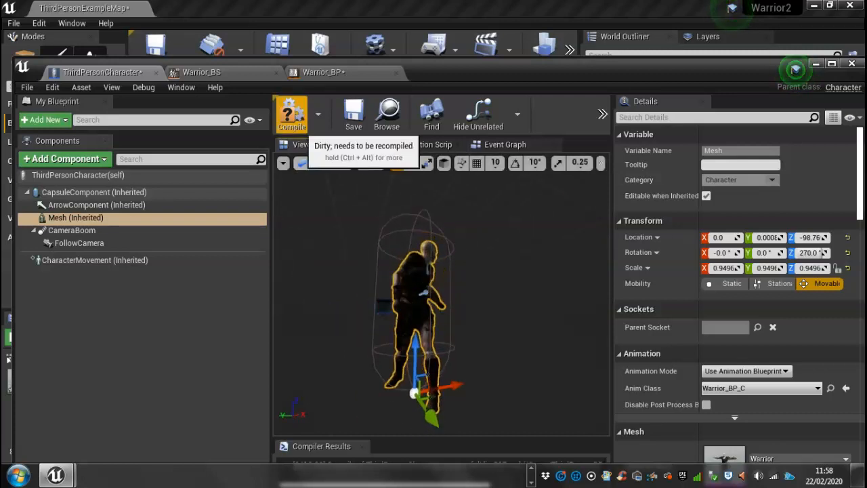
left_click(292, 115)
Step: Play the level in the editor and walk the warrior around to check how the feet meet the floor
left_click_drag(474, 69, 463, 345)
left_click(569, 49)
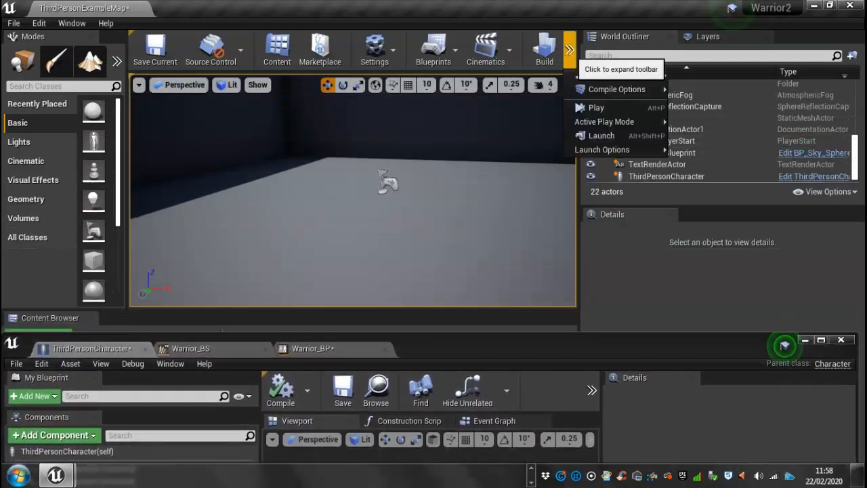
left_click(597, 105)
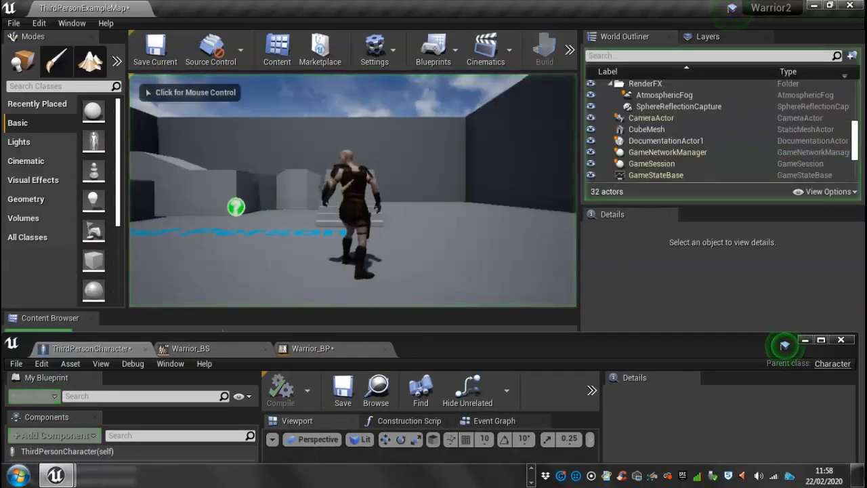
left_click(406, 183)
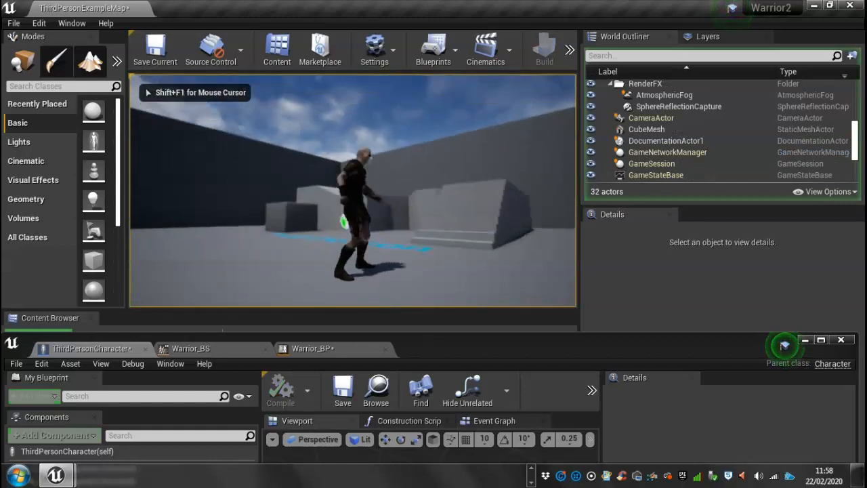
key("w")
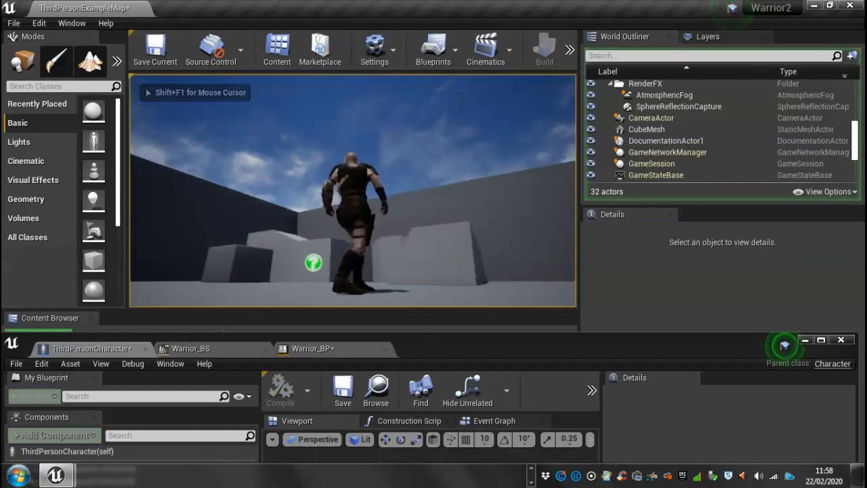
key("d")
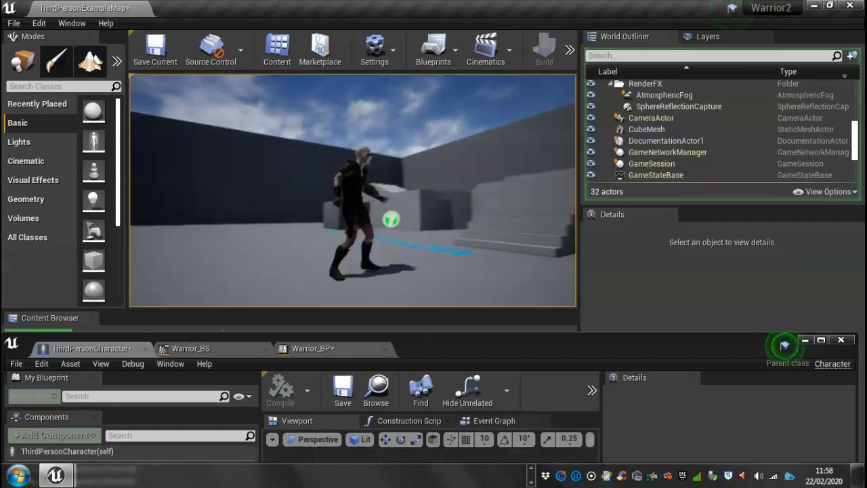
key("w")
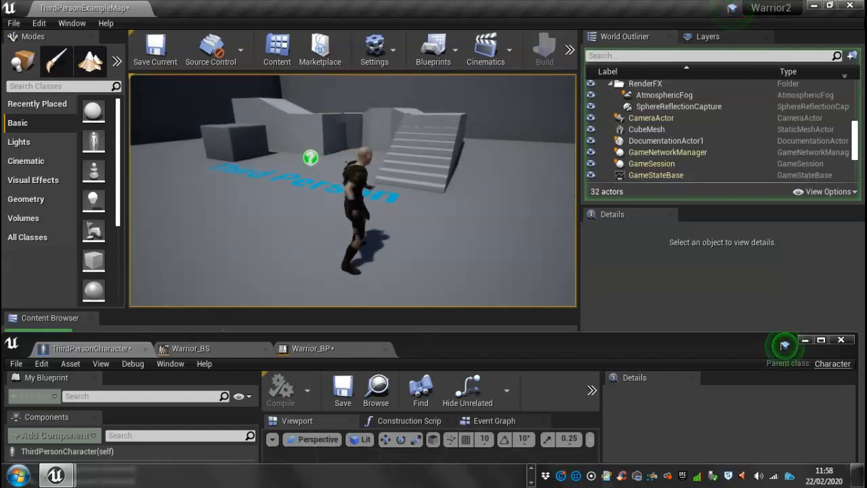
key("w")
Step: Run the warrior around the level in the full-screen play view, then stop playing and restore the viewport size
key("F11")
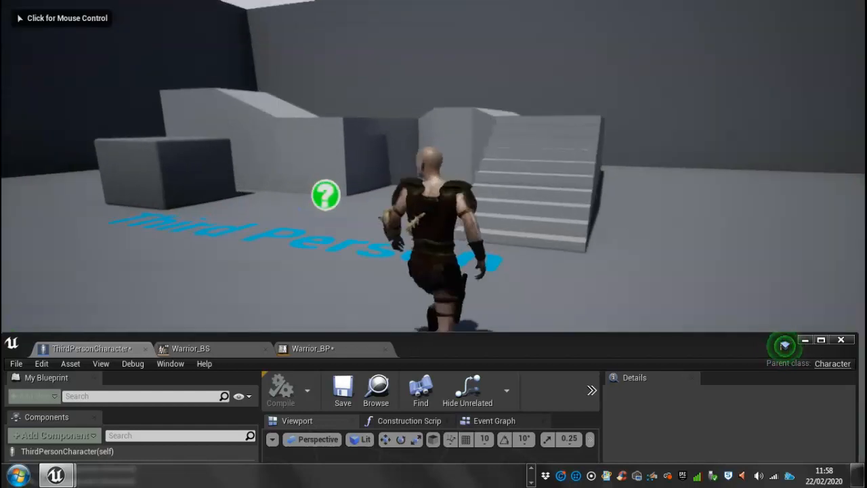
key("w")
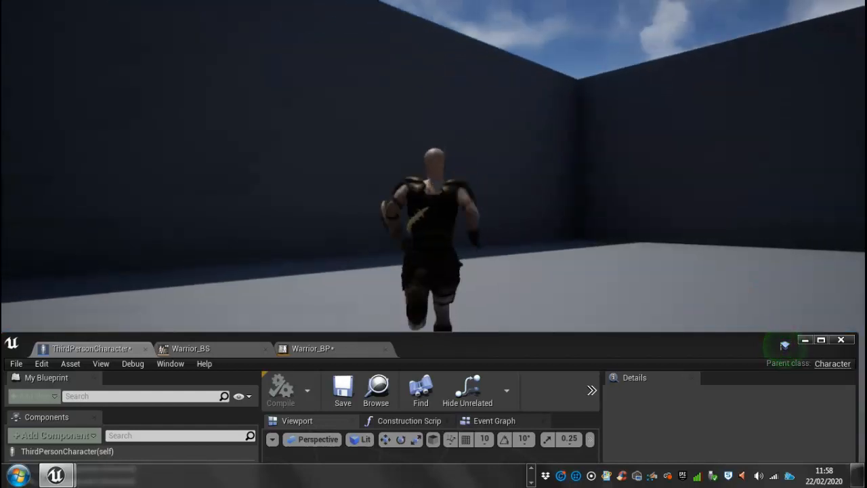
key("w")
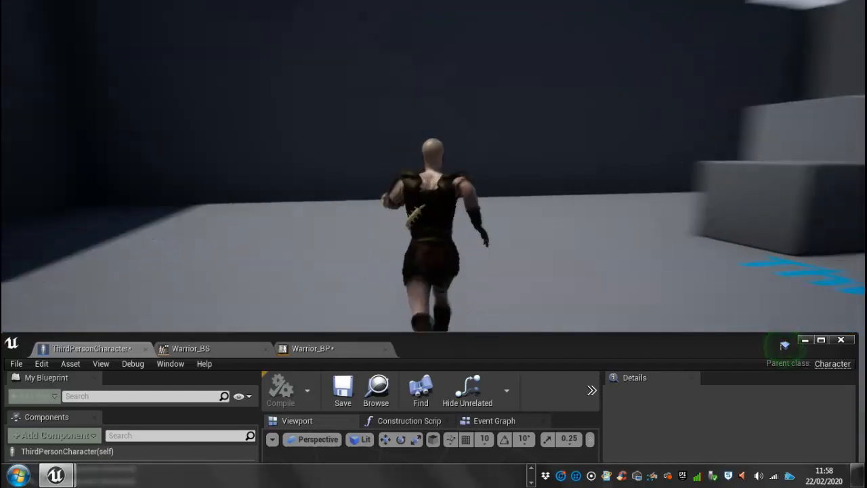
key("s")
key("w")
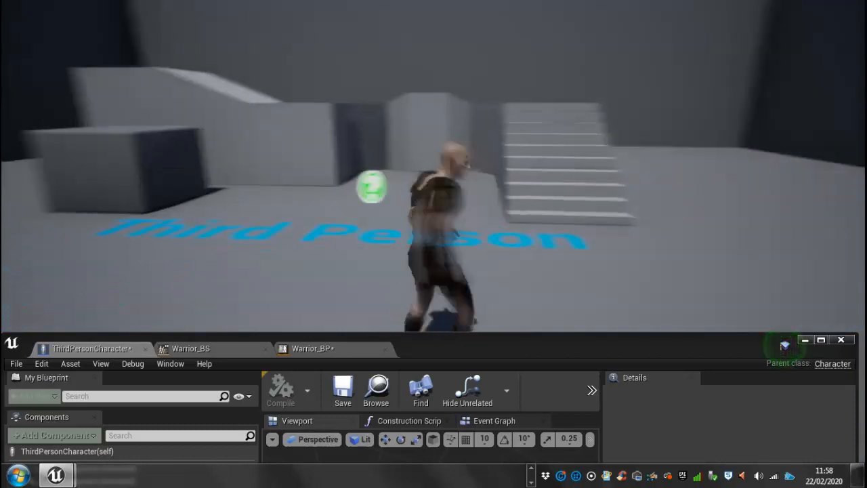
key("w")
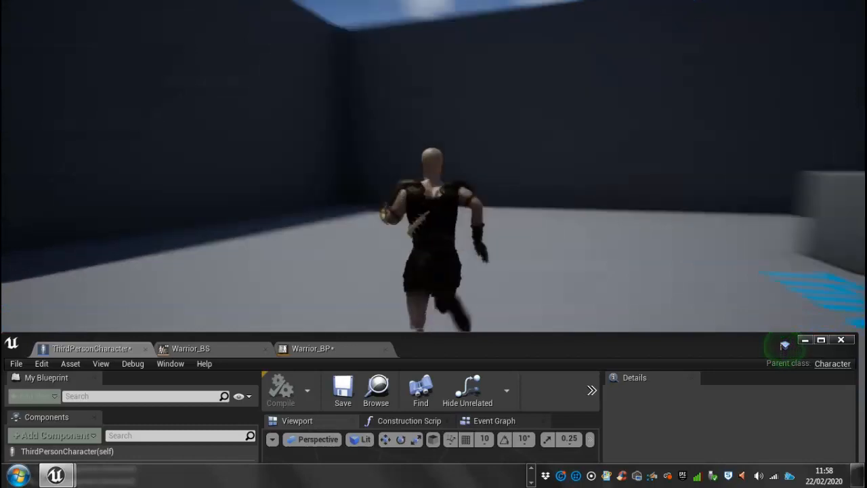
key("Escape")
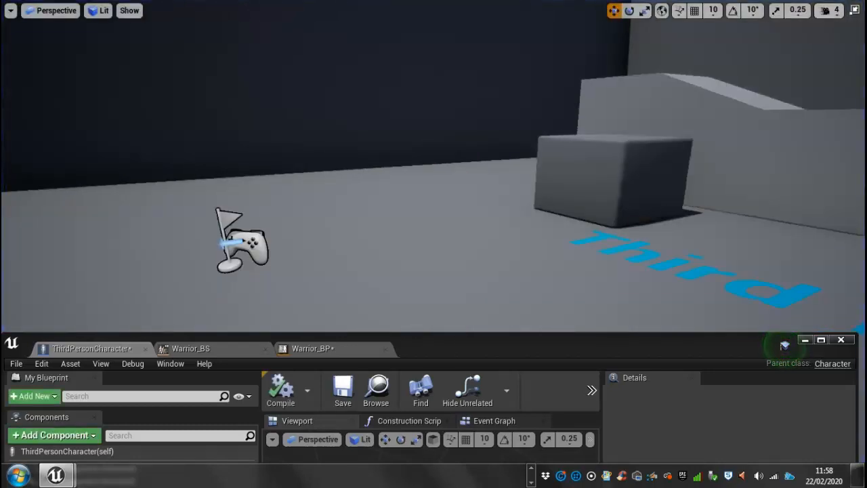
left_click(855, 10)
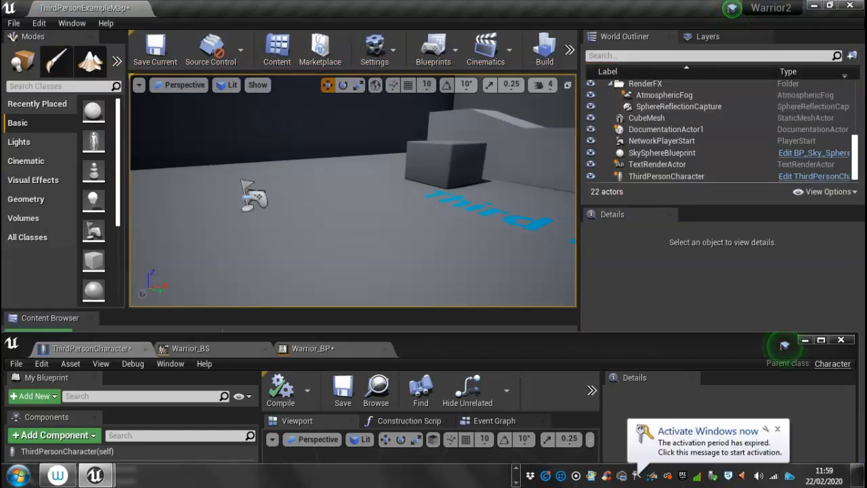
Step: Set the horizontal axis interpolation time of the Warrior_BS blend space to 0.4 and save the asset
left_click_drag(515, 345, 542, 93)
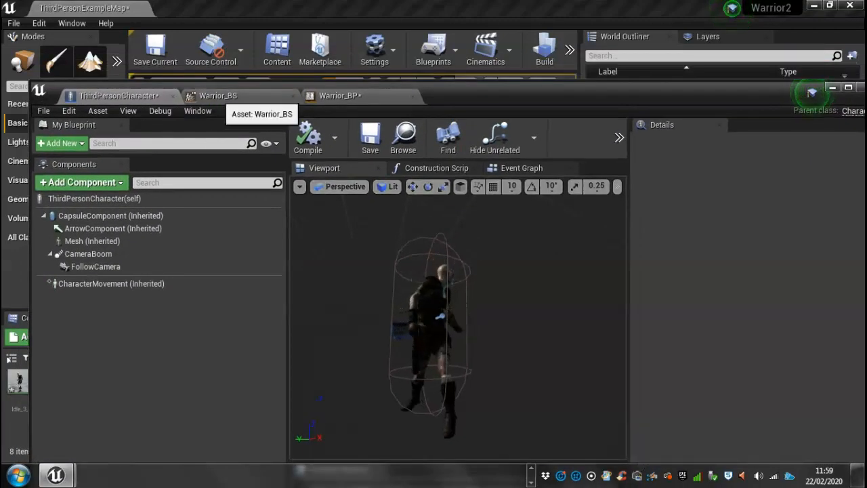
left_click(218, 96)
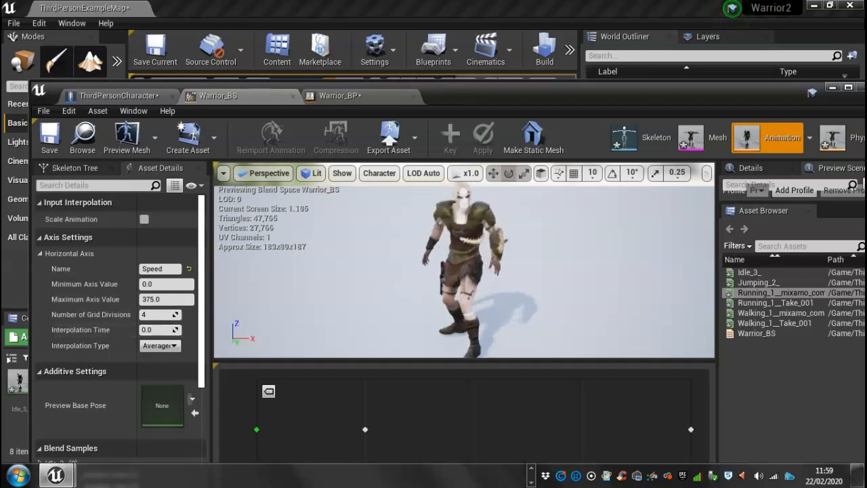
left_click(155, 329)
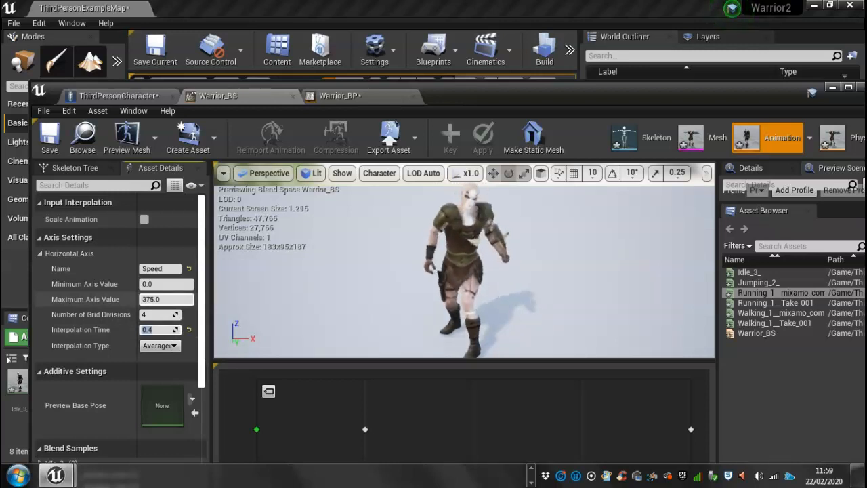
left_click(50, 139)
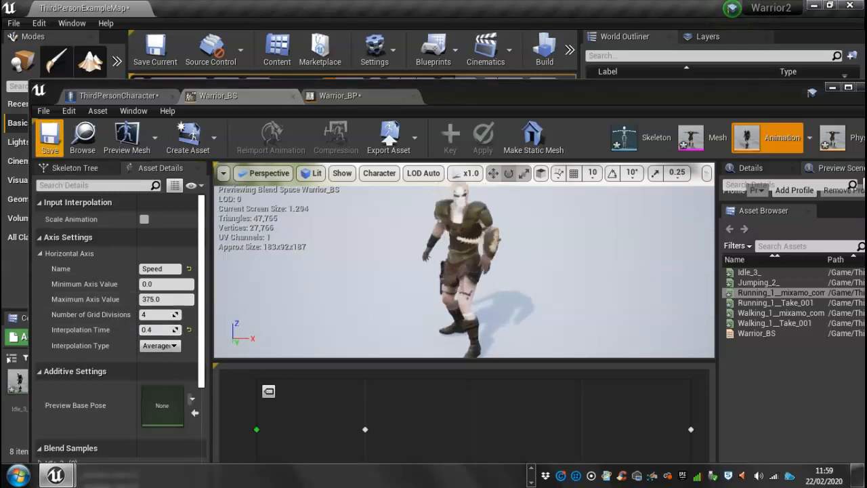
Step: Play the level in the editor and enlarge the play view to full screen
left_click_drag(515, 94, 516, 452)
left_click(570, 49)
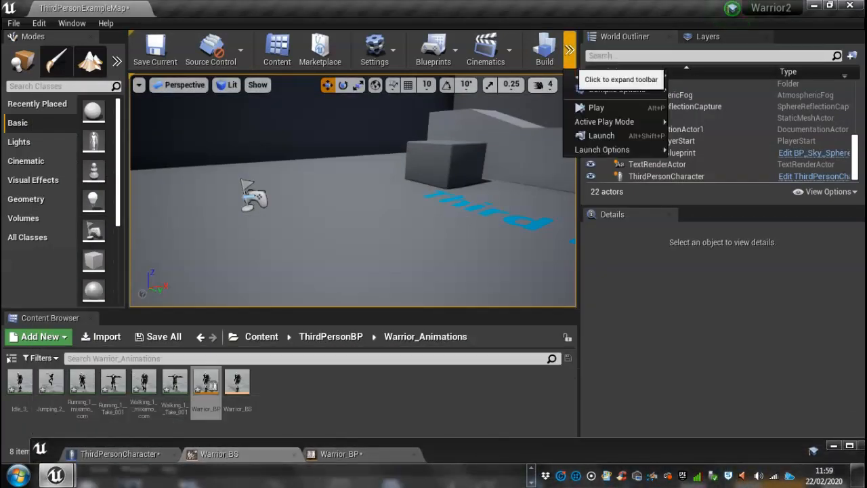
left_click(596, 108)
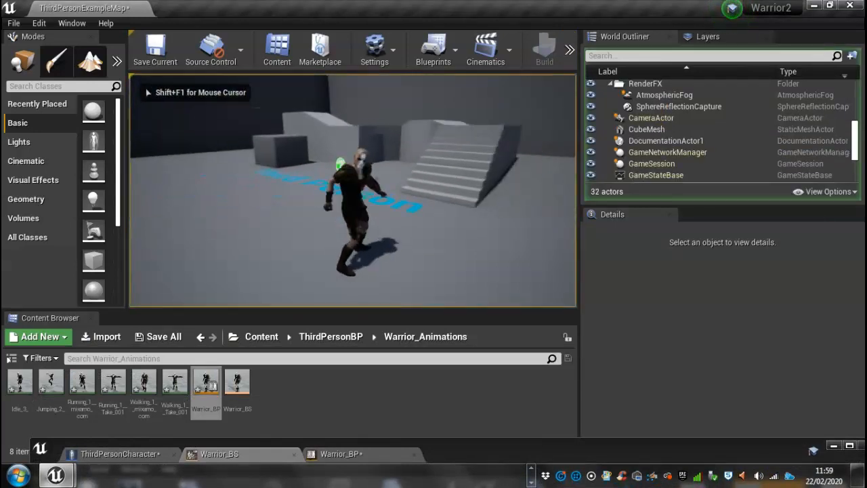
key("shift+F1")
key("F11")
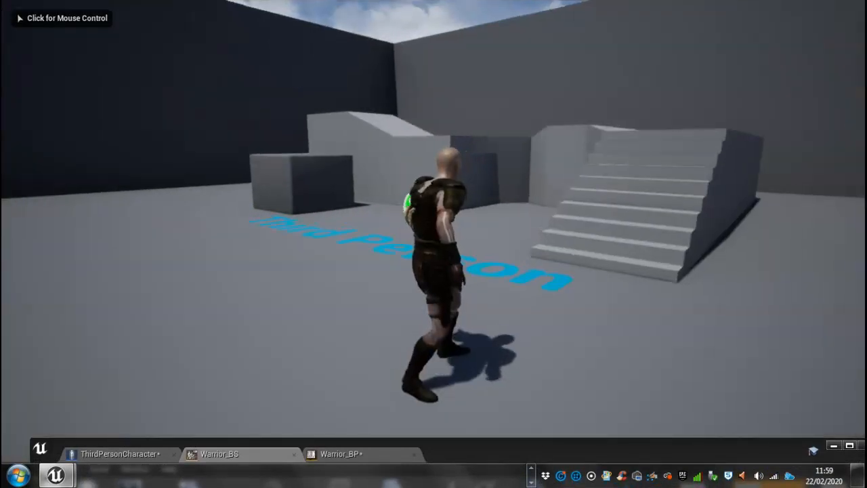
Step: Walk the warrior around the level floor to check the blend between idle and movement, then stop playing and restore the viewport size
key("w")
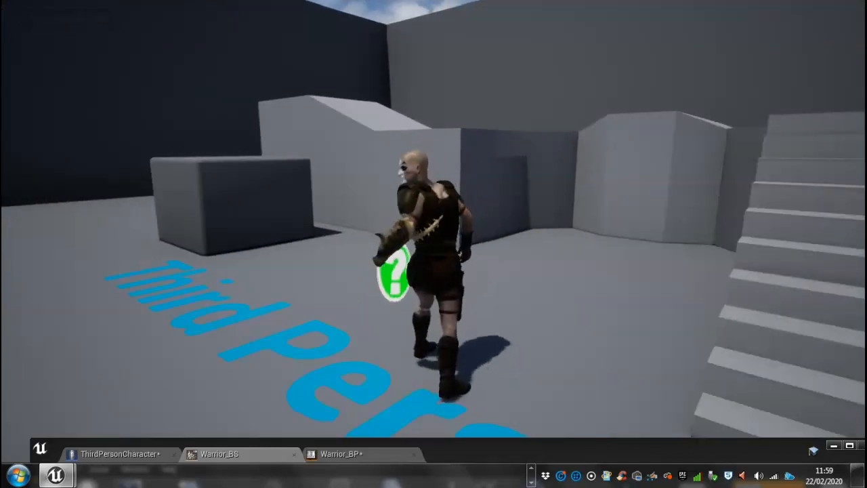
left_click(434, 244)
key("w")
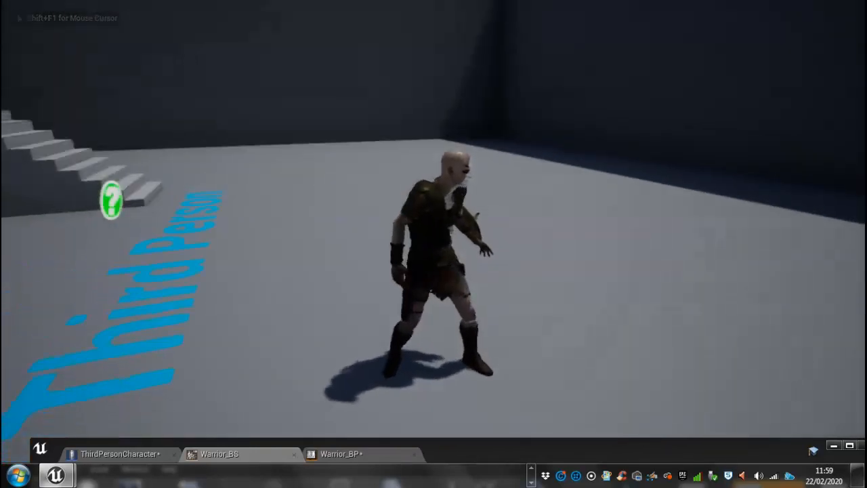
key("w")
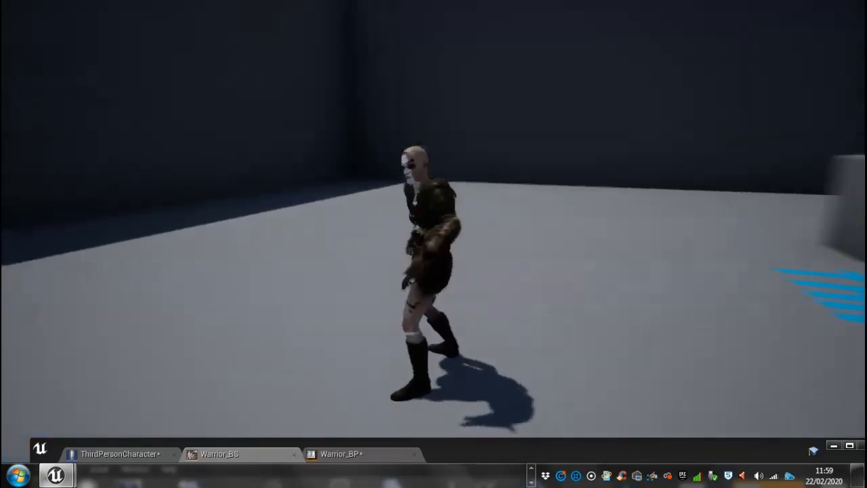
key("w")
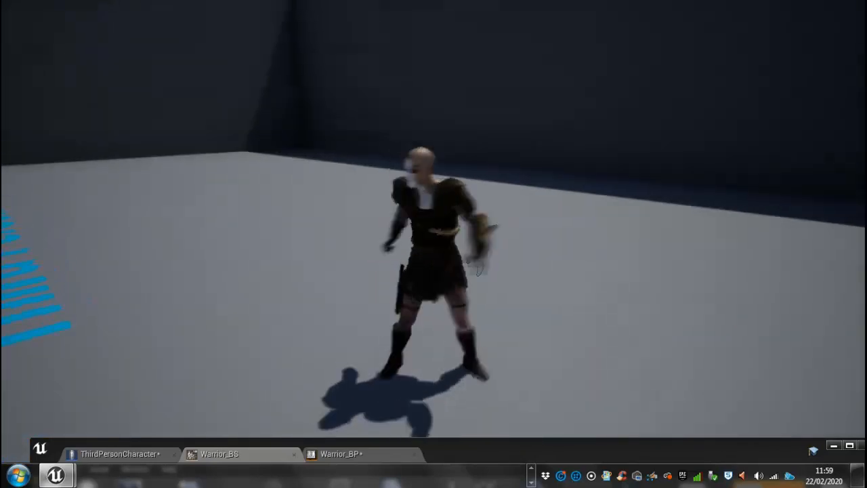
key("w")
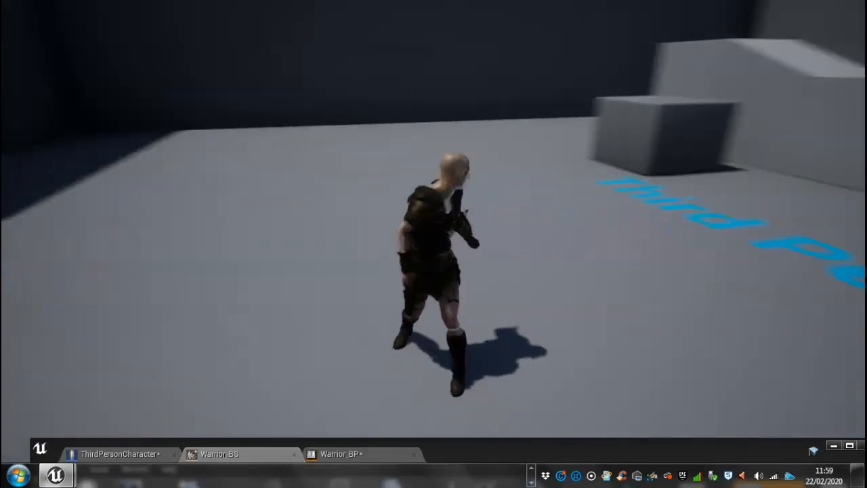
key("w")
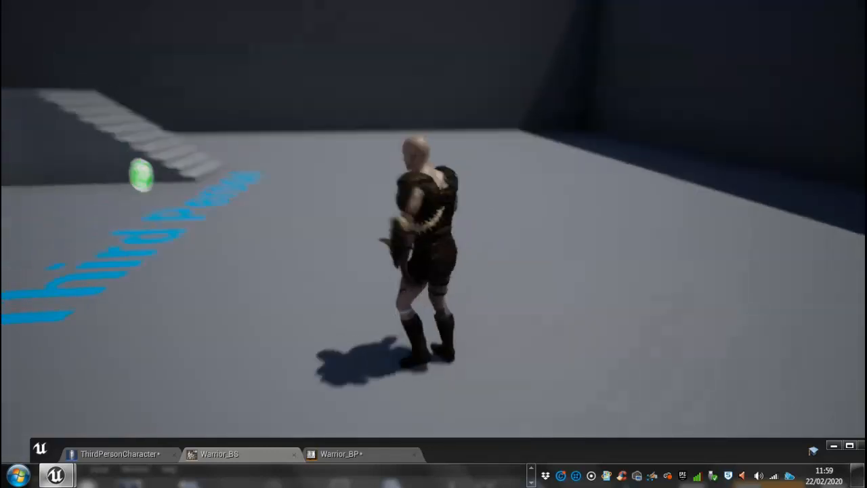
key("w")
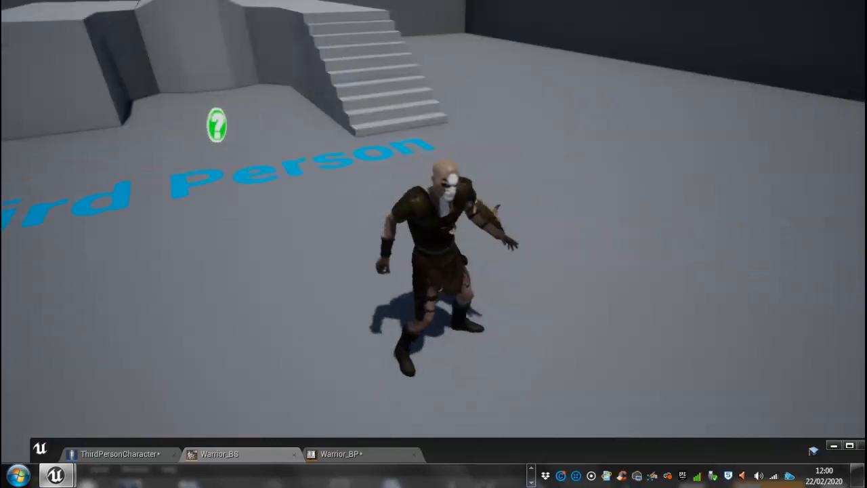
key("Escape")
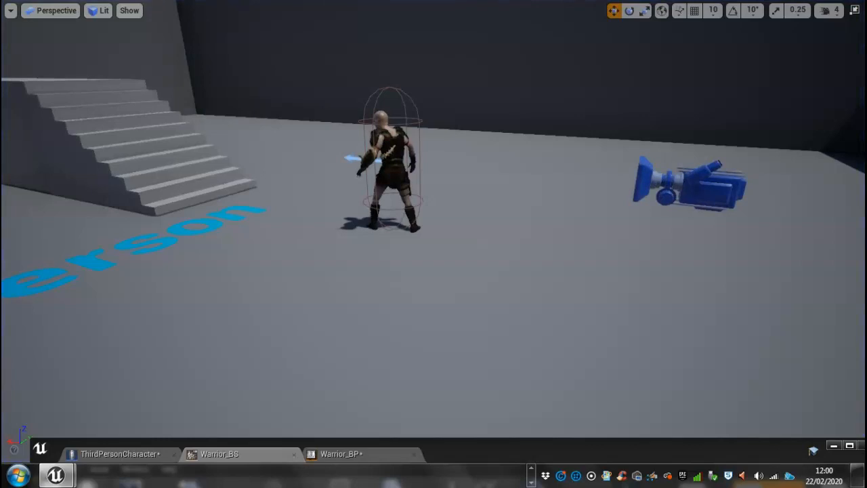
key("F11")
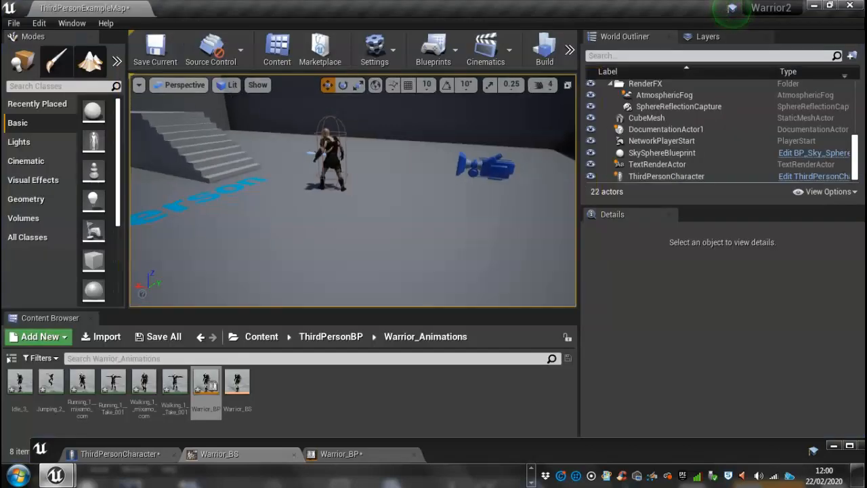
Step: Play the level again in full-screen view and run the warrior up the stairs onto the raised platform
right_click_drag(353, 196, 325, 196)
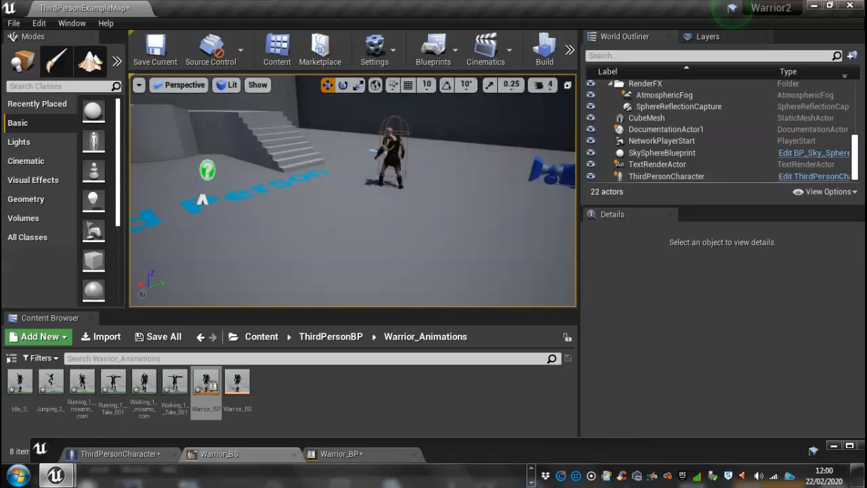
left_click(570, 49)
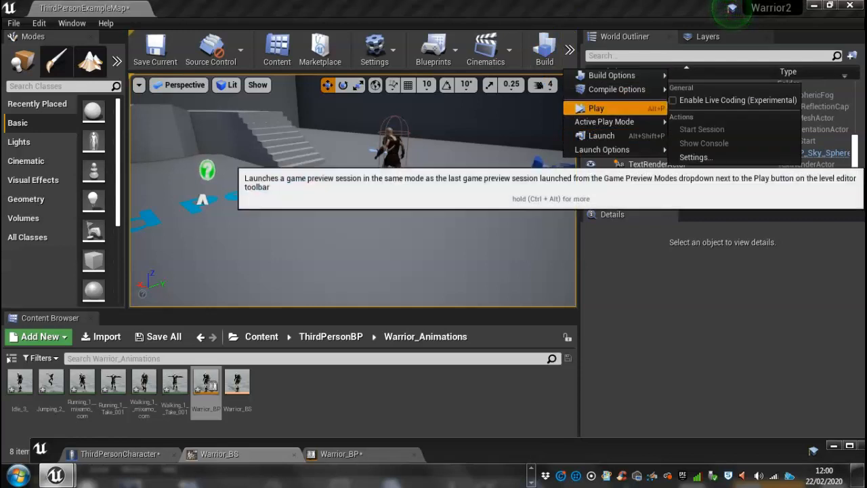
left_click(596, 108)
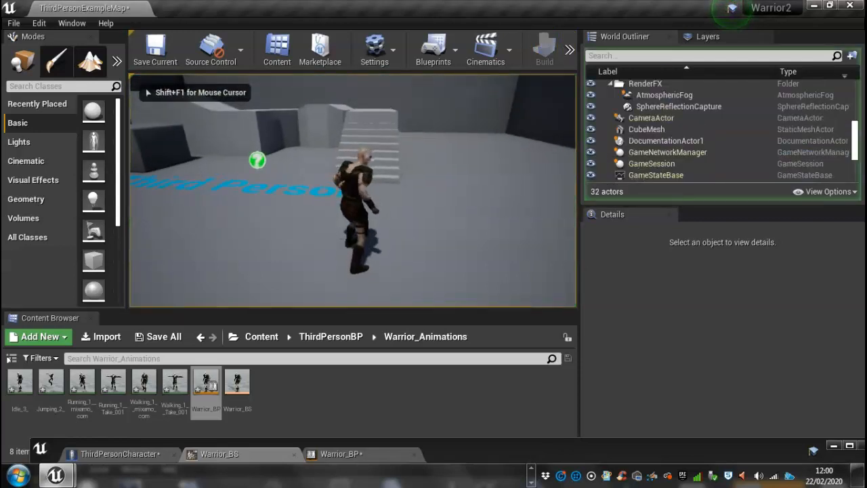
key("F11")
key("w")
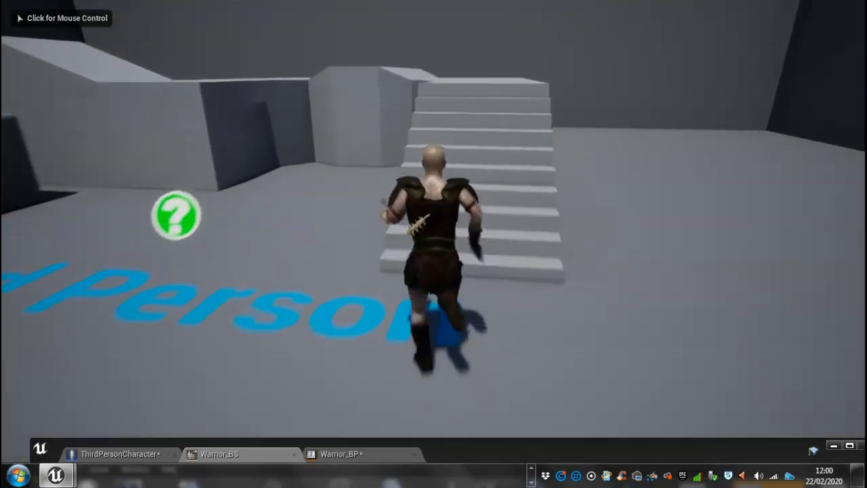
left_click(433, 244)
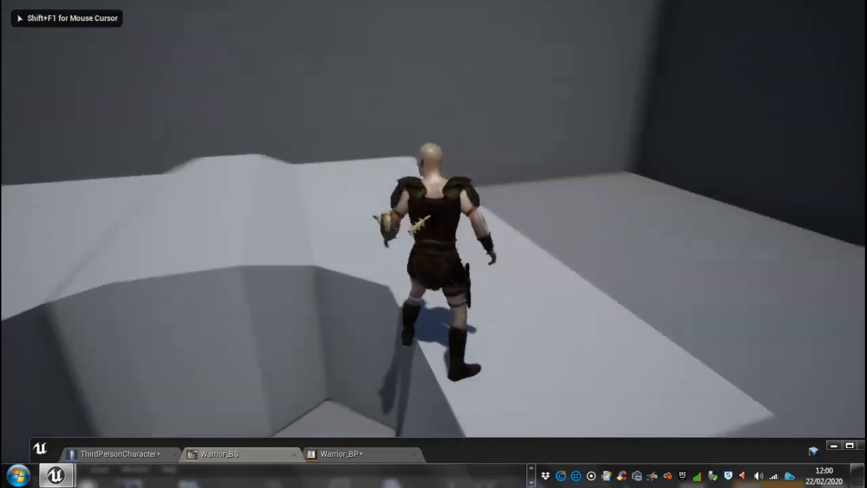
Step: Run the warrior off the platform and across the open floor, then end the play session and exit full screen
key("w")
key("a")
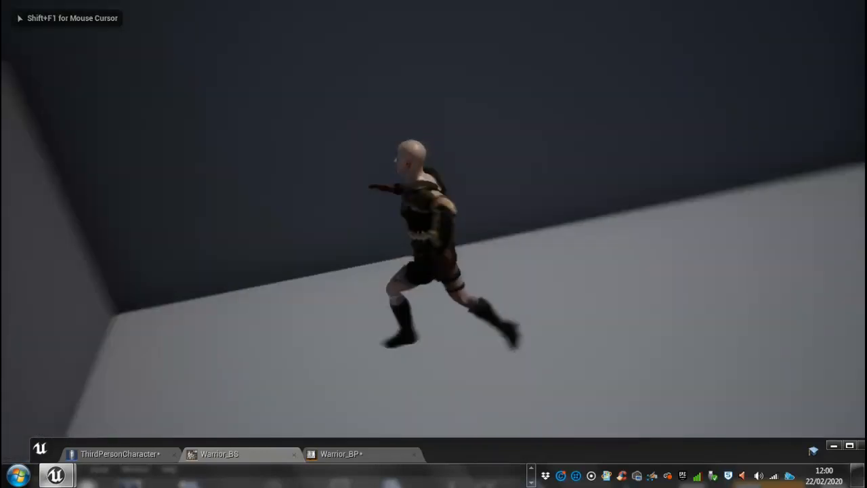
key("w")
key("w")
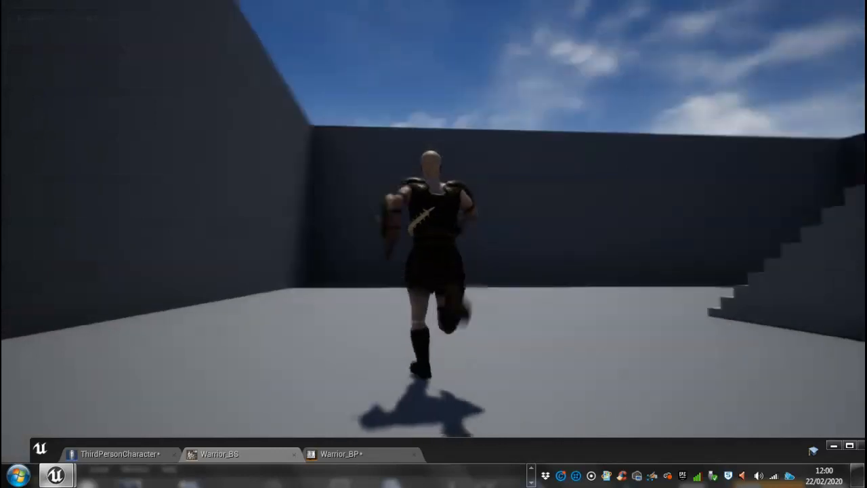
key("w")
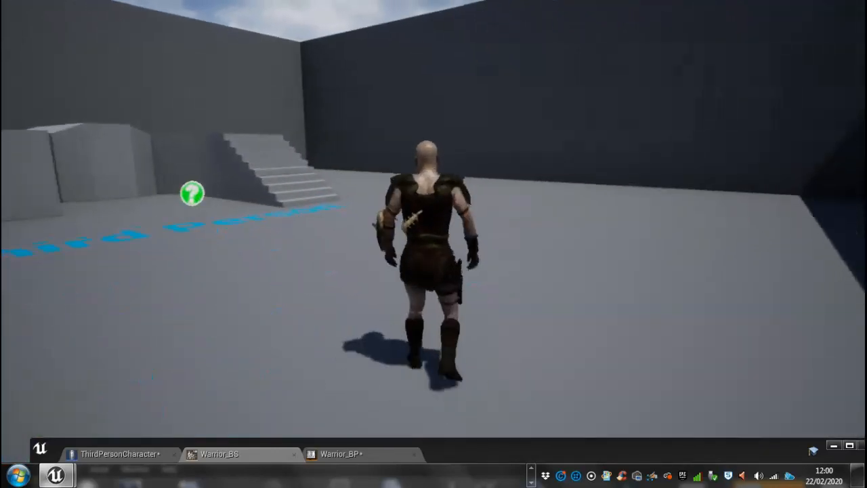
key("w")
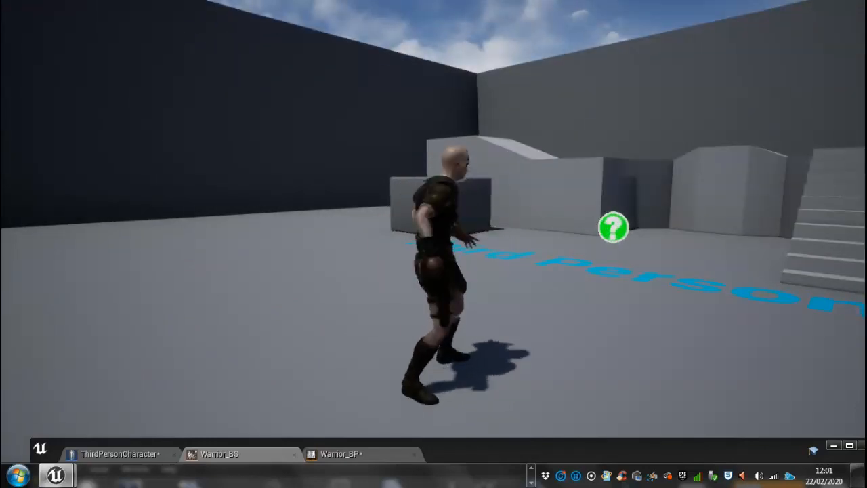
key("Escape")
key("F11")
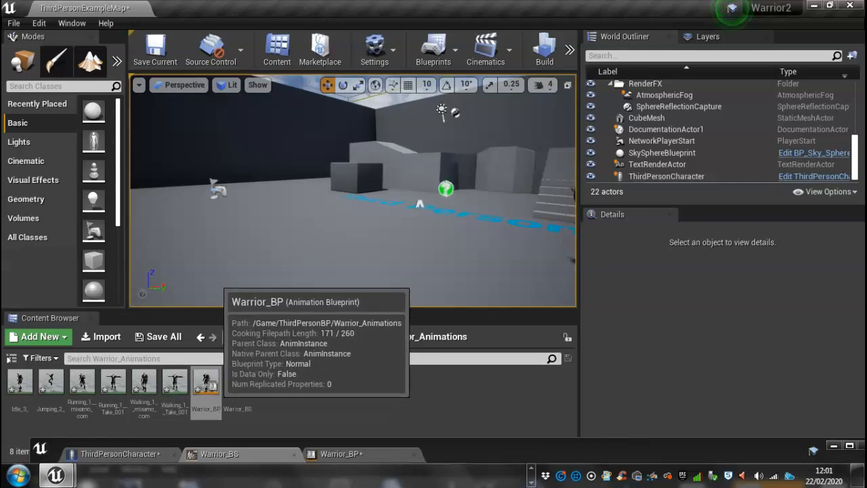
Step: Open the Event Graph of the Warrior_BP animation blueprint and move the Speed SET node farther away from the Is Valid node
double_click(207, 393)
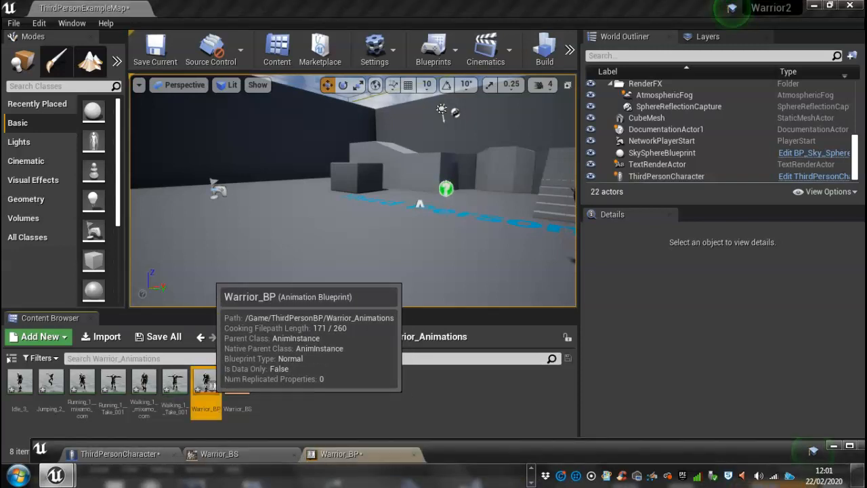
left_click_drag(476, 449, 475, 61)
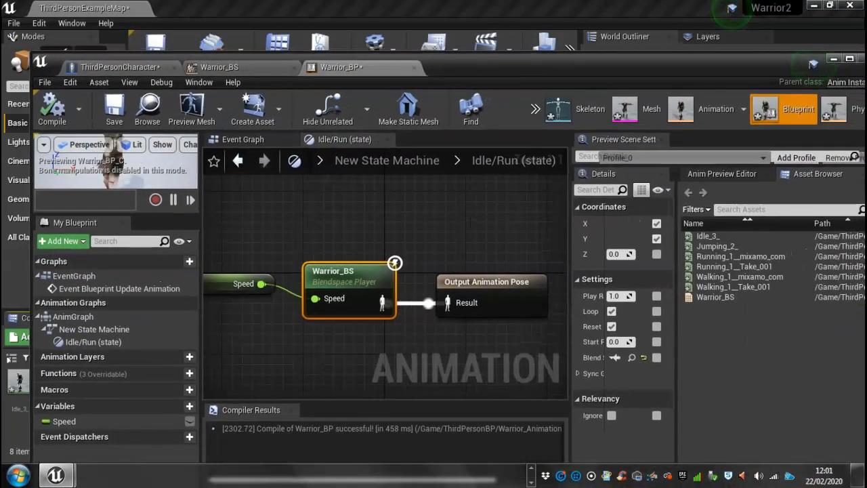
left_click(271, 144)
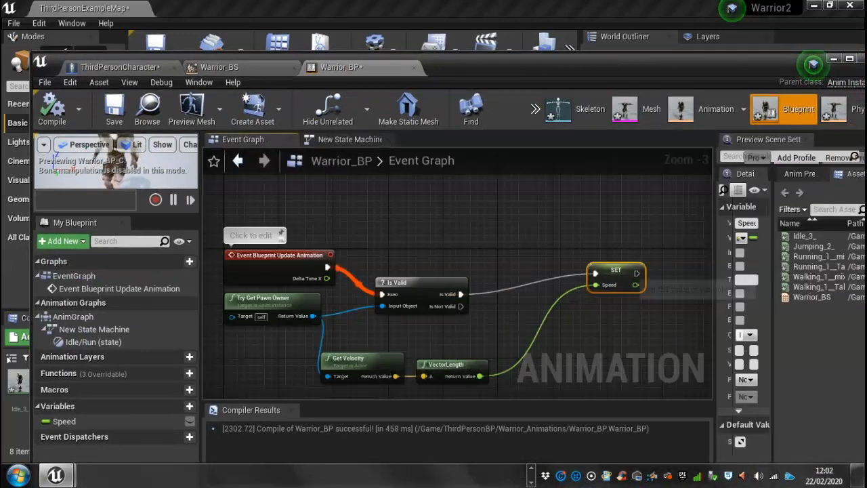
left_click_drag(624, 273, 692, 283)
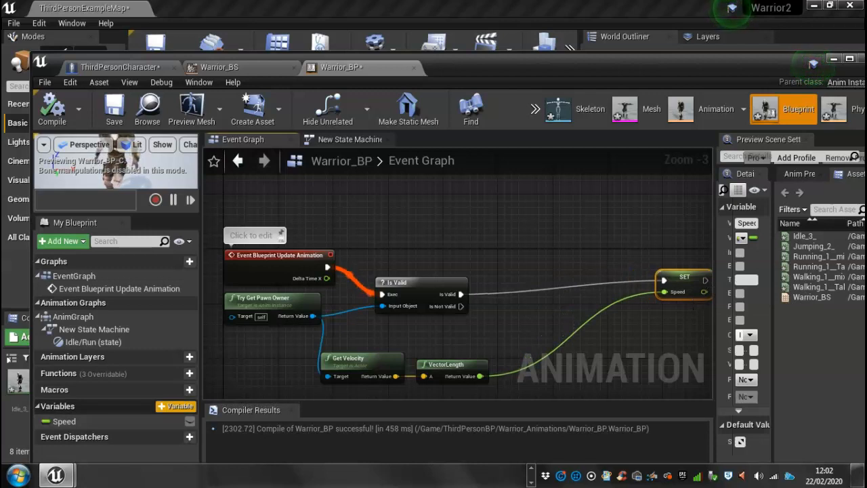
Step: Add a variable named InAir? to Warrior_BP and set its type to Boolean
left_click(176, 406)
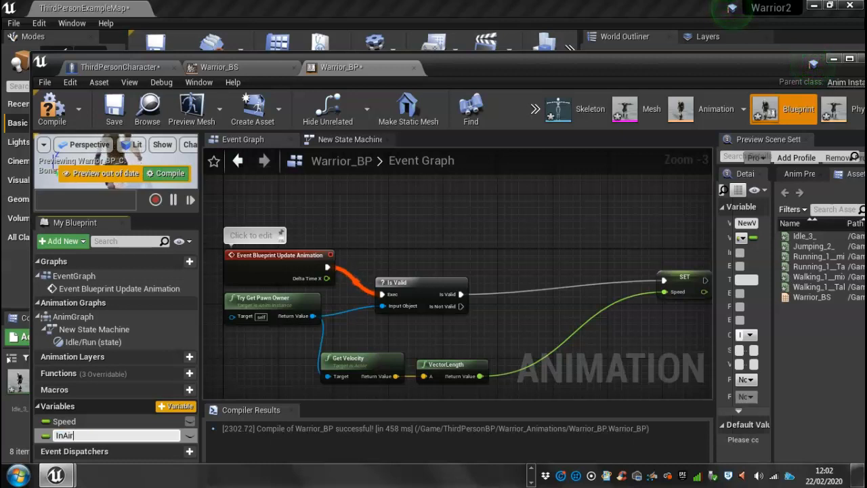
key("Return")
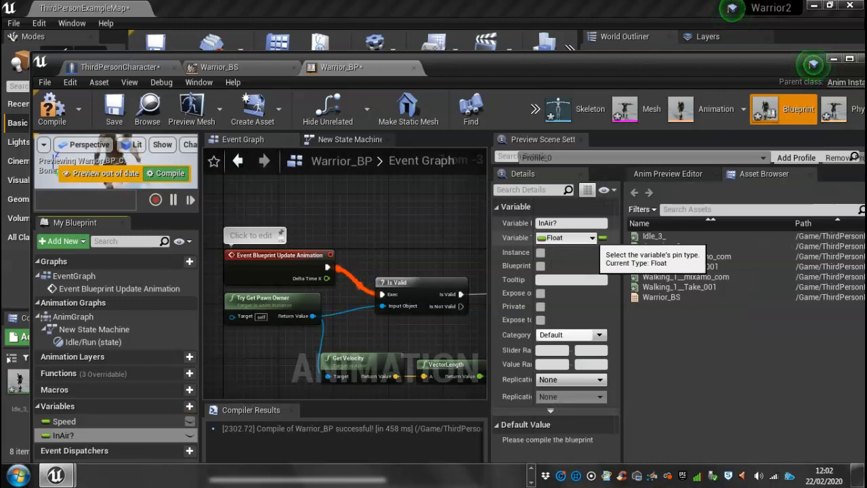
left_click(592, 239)
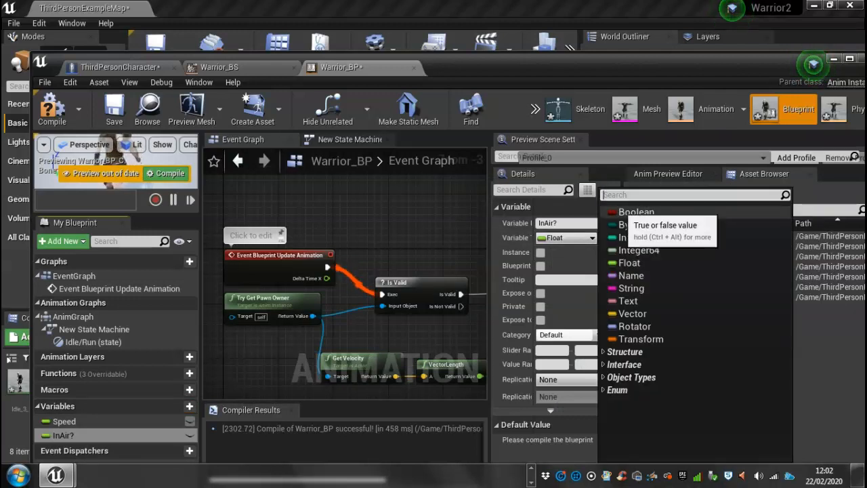
left_click(626, 212)
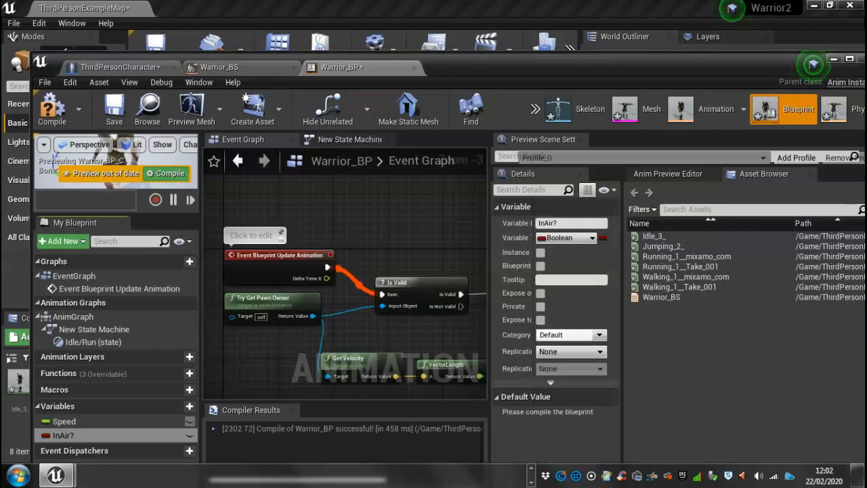
Step: Add a Set InAir? node to the Event Graph and wire its execution between Is Valid and the Speed SET node
left_click_drag(490, 284, 751, 284)
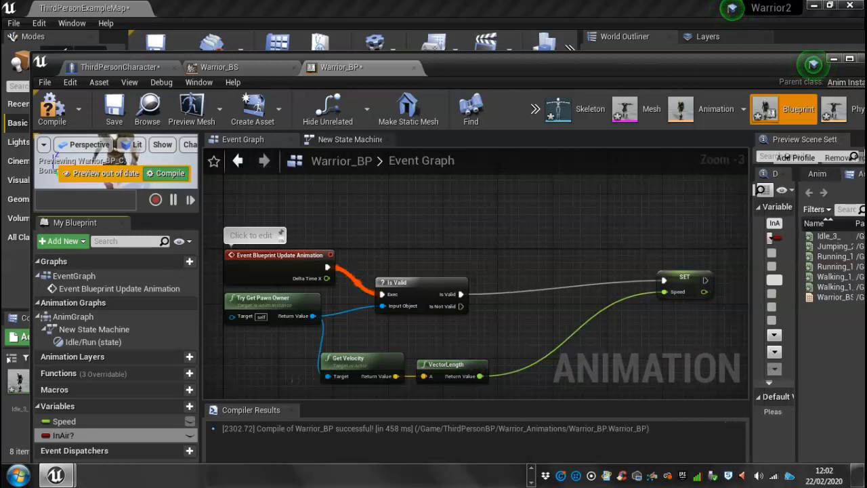
left_click_drag(63, 435, 548, 251)
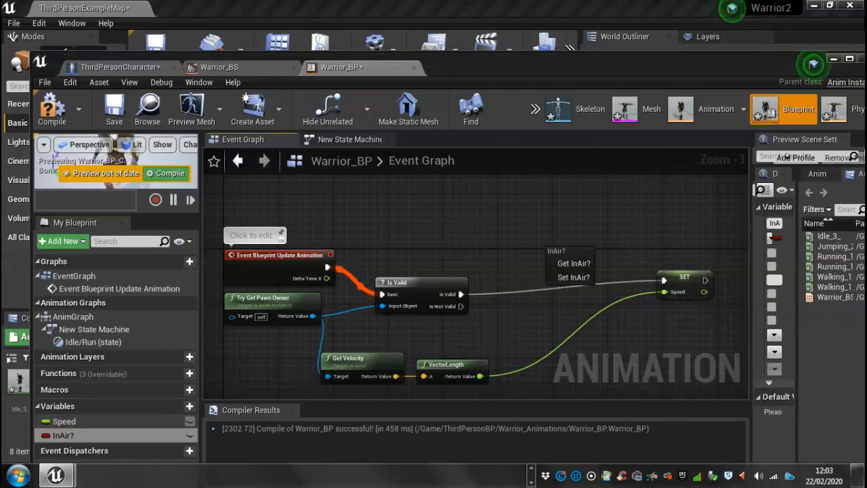
left_click(573, 277)
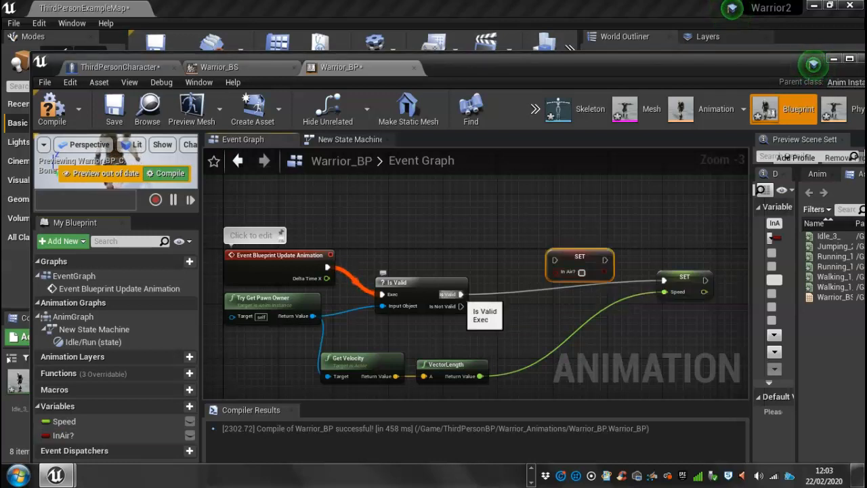
left_click_drag(461, 294, 554, 260)
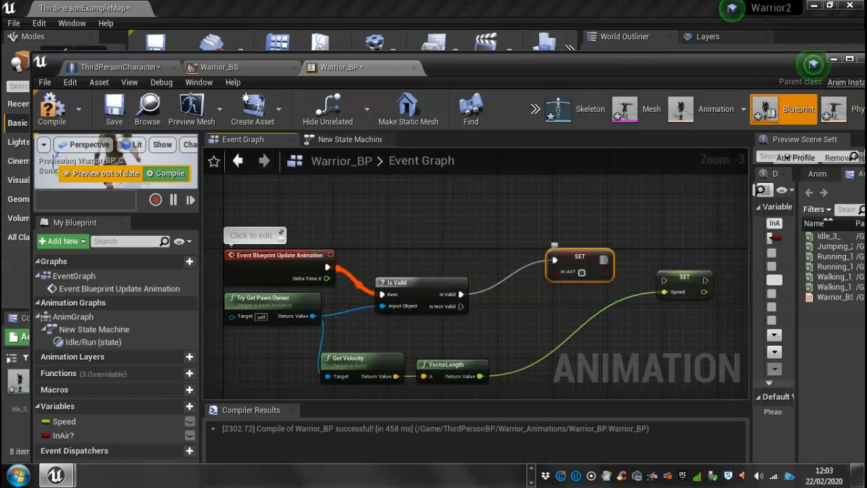
left_click_drag(603, 259, 663, 280)
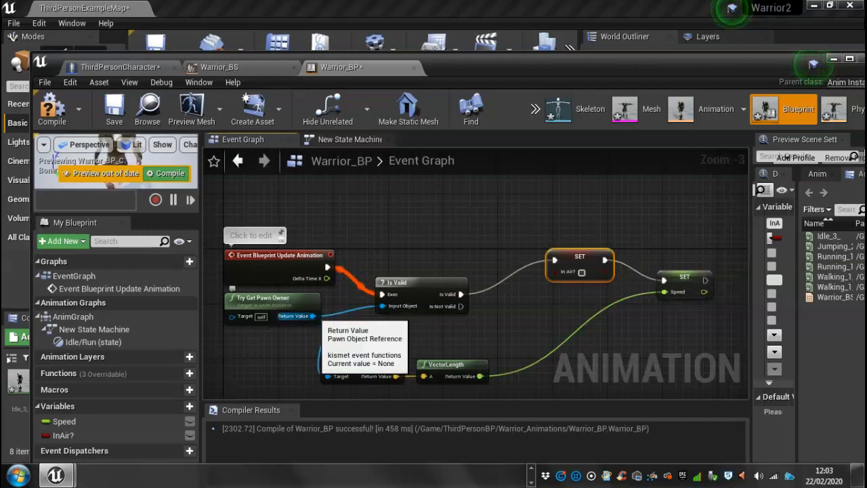
Step: Add a Get Movement Component node fed by Try Get Pawn Owner's return value and space out the Get Velocity and VectorLength nodes around it
left_click_drag(313, 316, 426, 332)
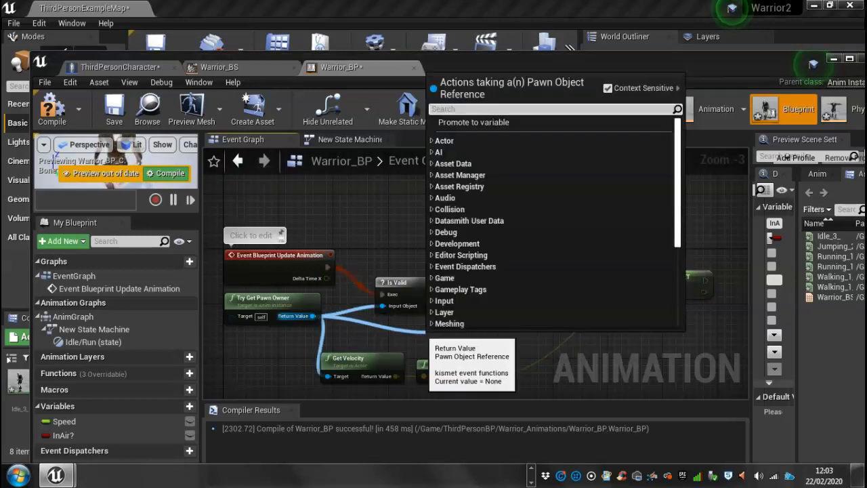
type("get movement c")
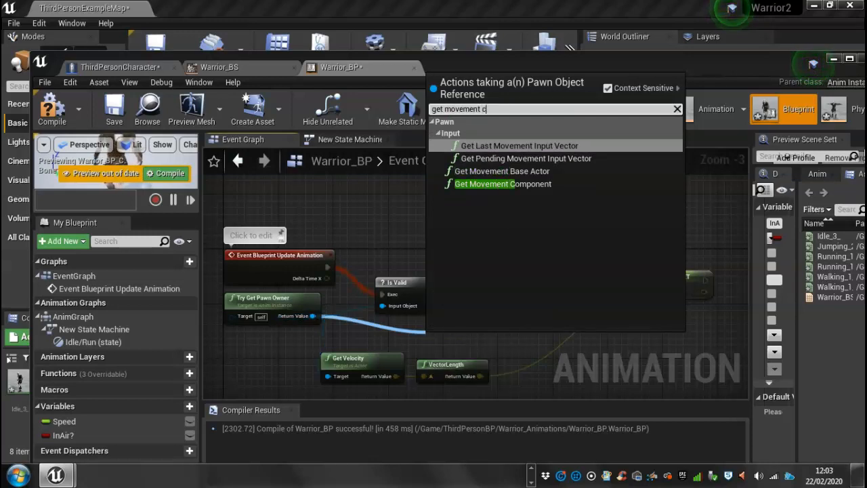
left_click(503, 184)
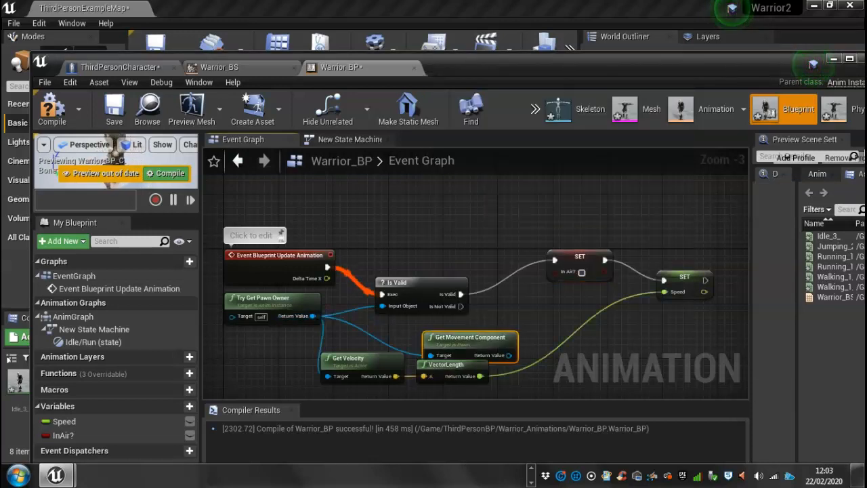
left_click_drag(474, 336, 454, 323)
left_click_drag(365, 364, 371, 382)
left_click_drag(449, 359, 467, 377)
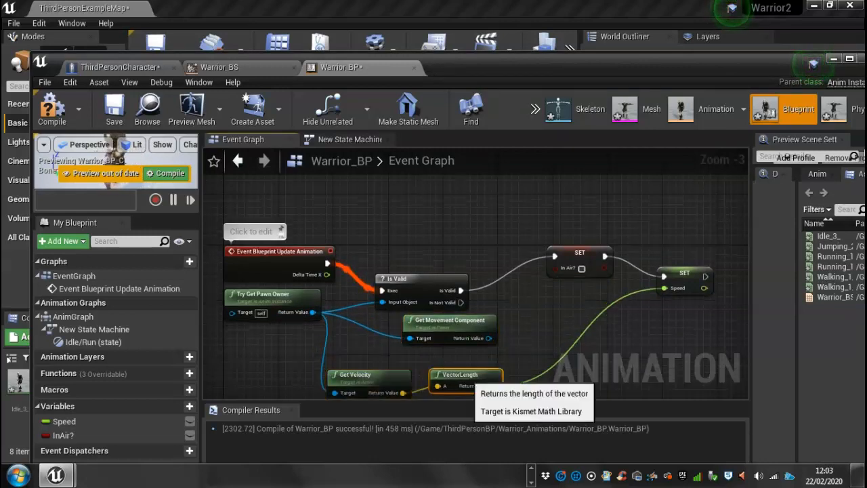
Step: Add an Is Falling node from Get Movement Component's return value and place it beside that node
left_click_drag(448, 324, 518, 318)
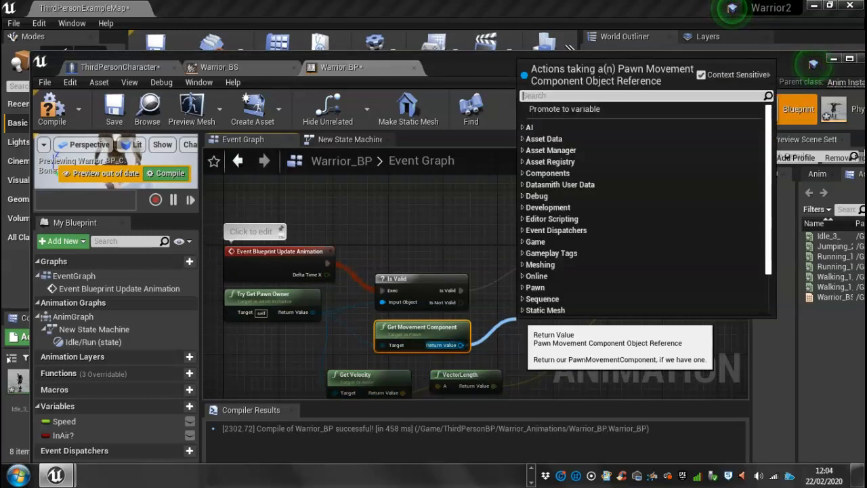
type("is")
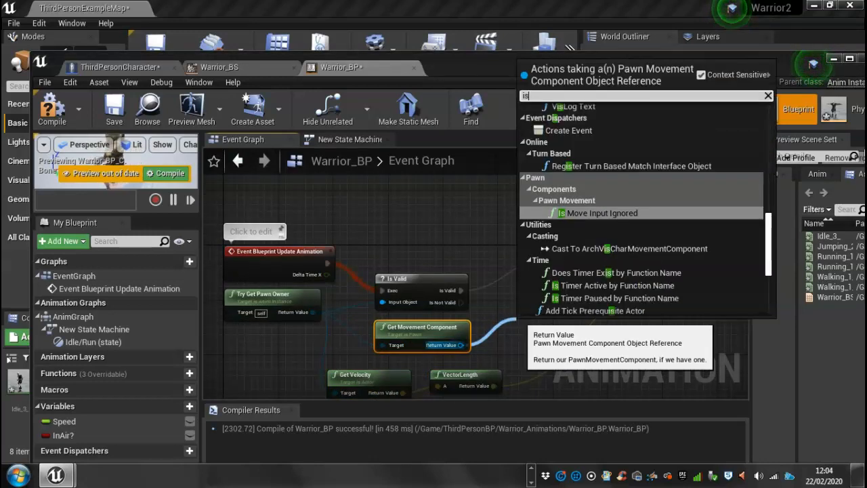
type(" fall")
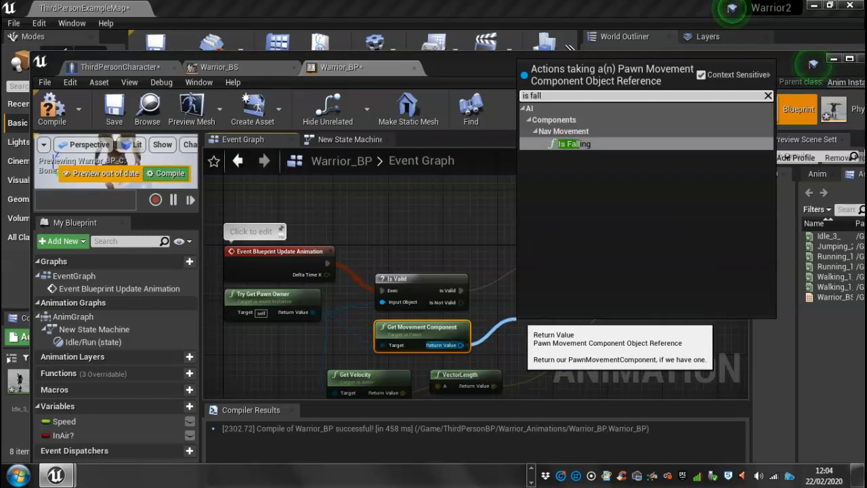
left_click(572, 144)
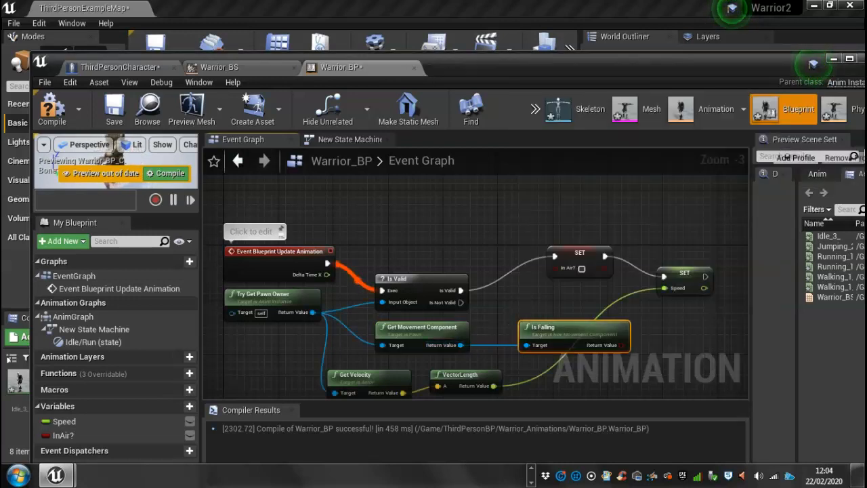
left_click_drag(549, 328, 508, 321)
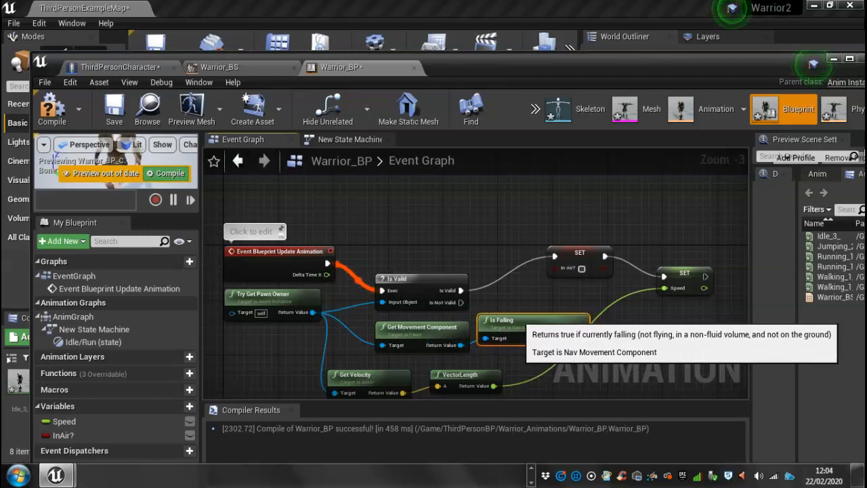
Step: Spread out the two SET nodes, wire Is Falling's return value into the In Air? input, and compile Warrior_BP
left_click_drag(579, 253, 587, 219)
left_click(684, 274)
left_click_drag(684, 274, 718, 274)
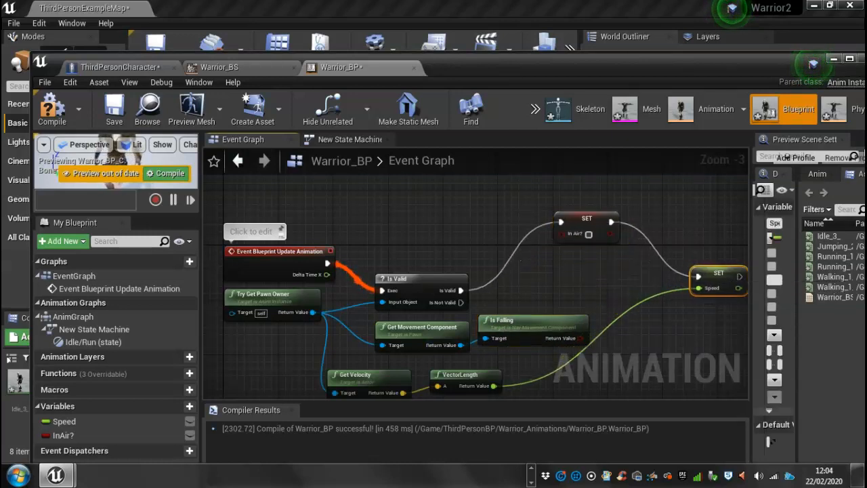
left_click_drag(461, 375, 462, 380)
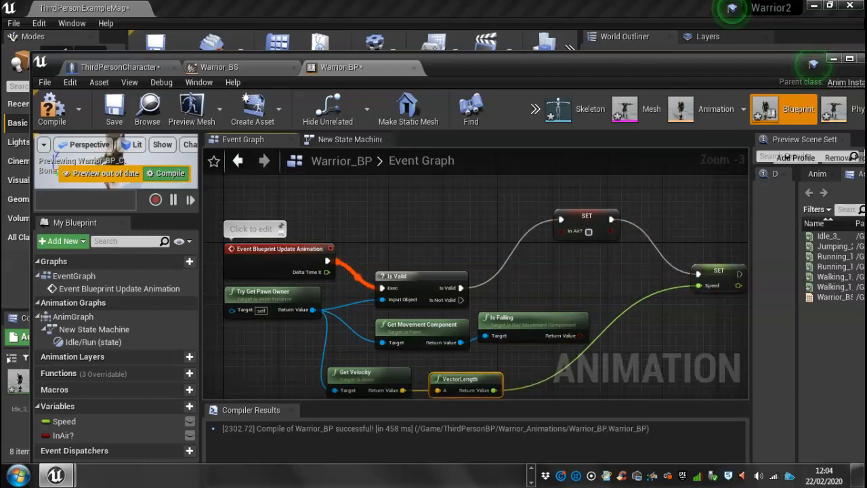
left_click_drag(581, 336, 562, 231)
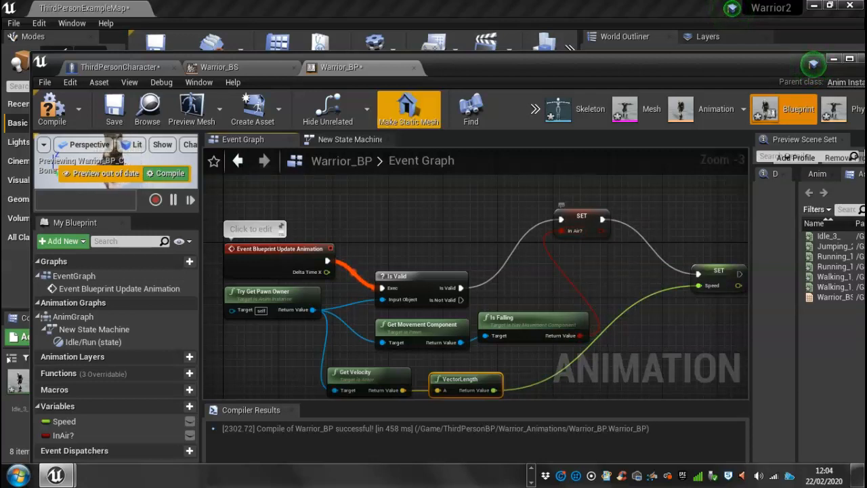
left_click(52, 110)
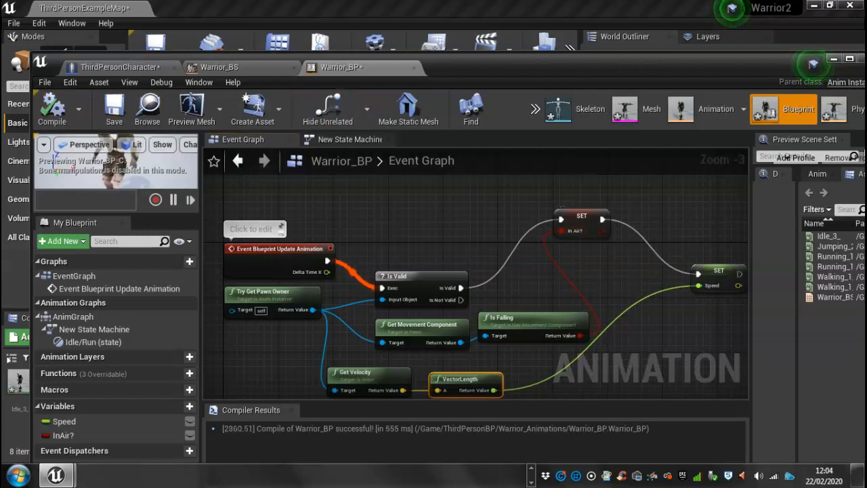
Step: In New State Machine, add a state named Jump with a transition leading to it from Idle/Run
left_click(350, 140)
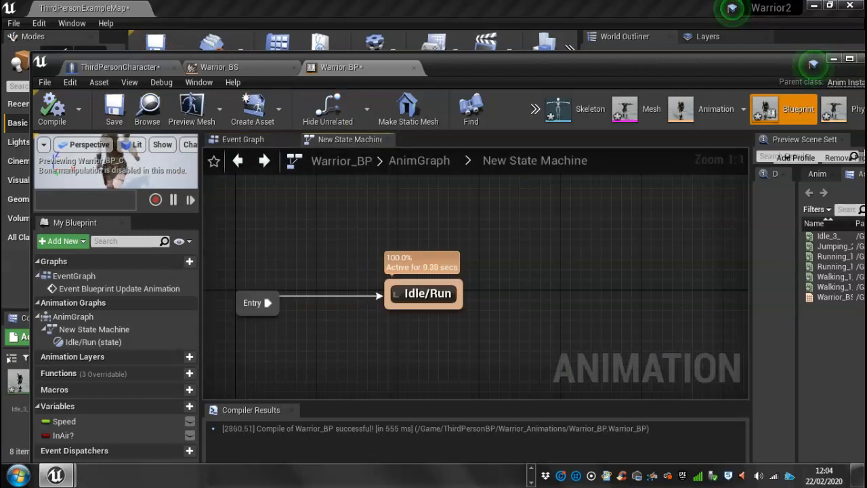
left_click_drag(461, 300, 527, 248)
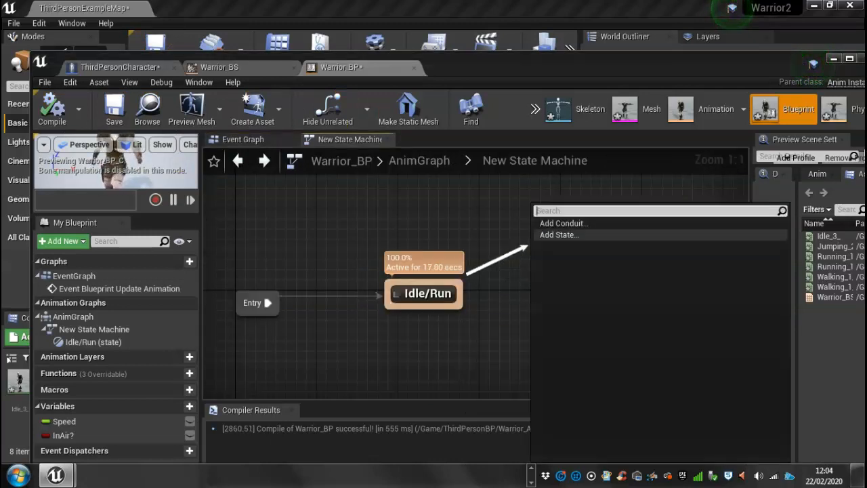
left_click(556, 235)
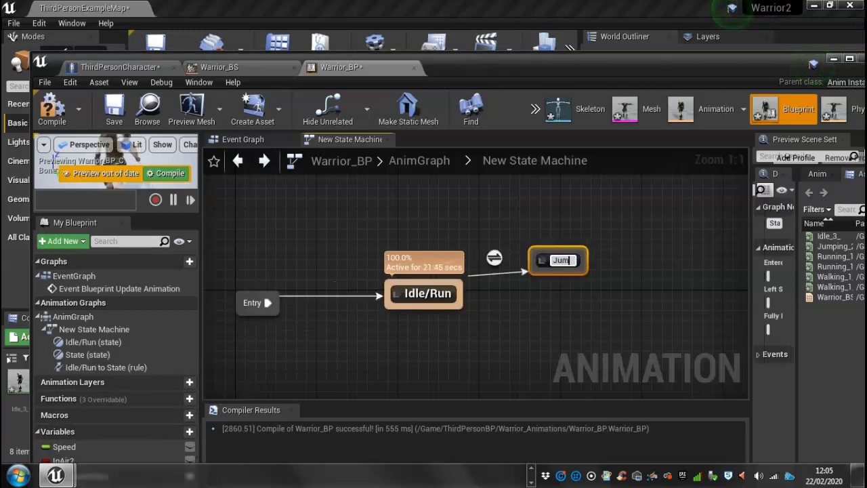
key("Return")
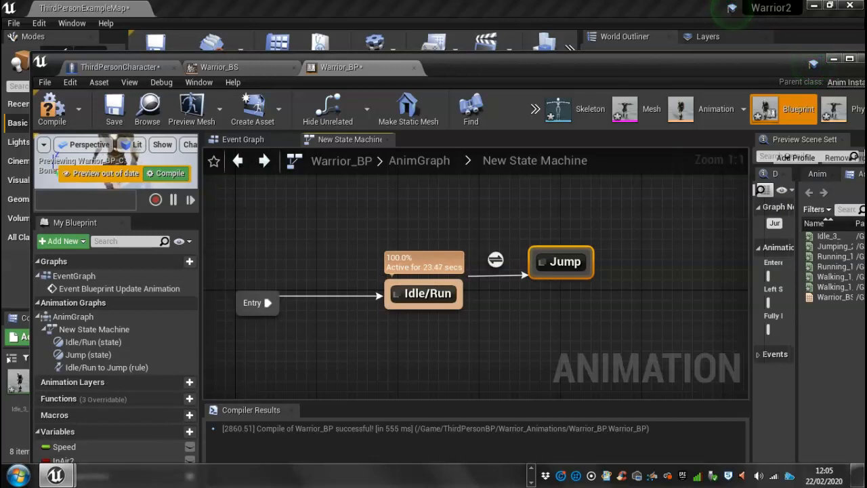
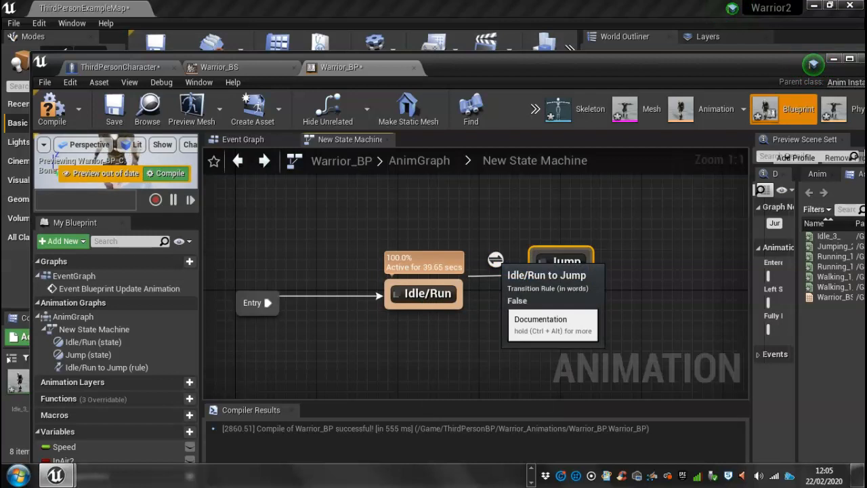
Step: In the Idle/Run to Jump rule, connect a Get InAir? node to Can Enter Transition and compile the blueprint
double_click(495, 260)
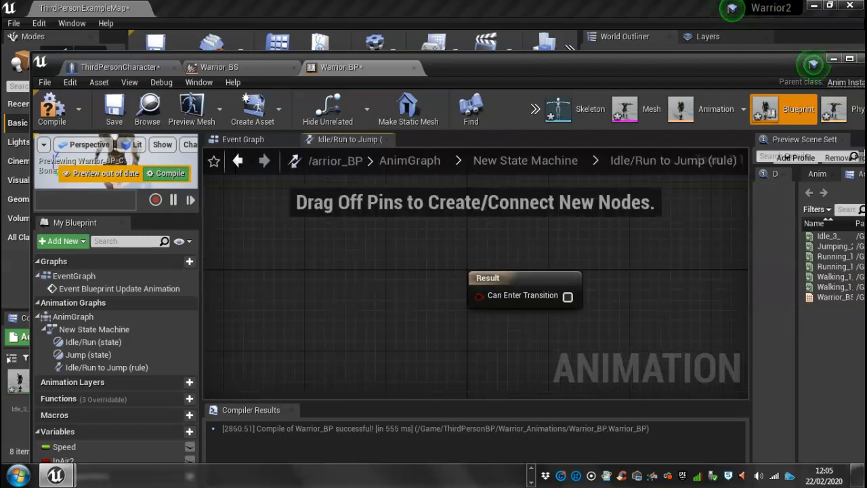
left_click_drag(495, 66, 486, 41)
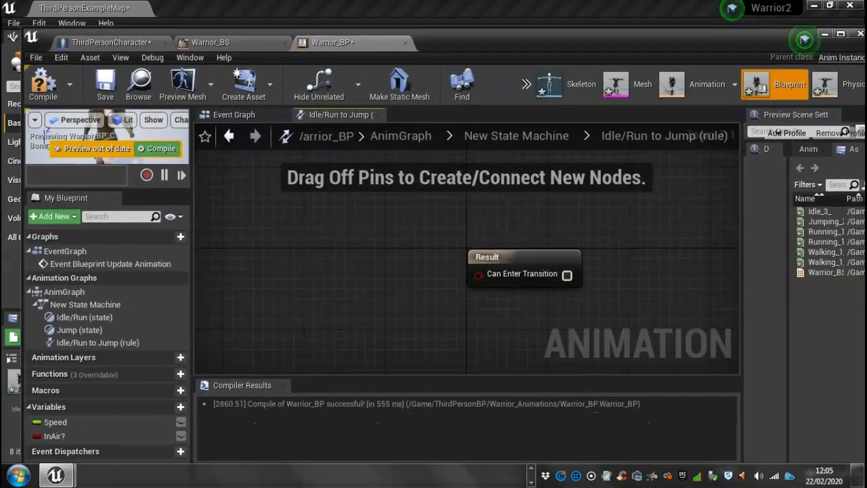
left_click_drag(54, 436, 318, 281, "ctrl")
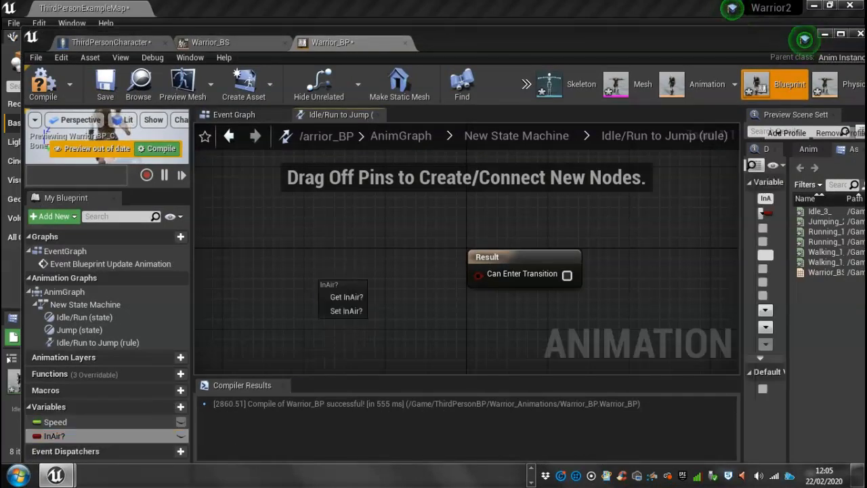
left_click(344, 296)
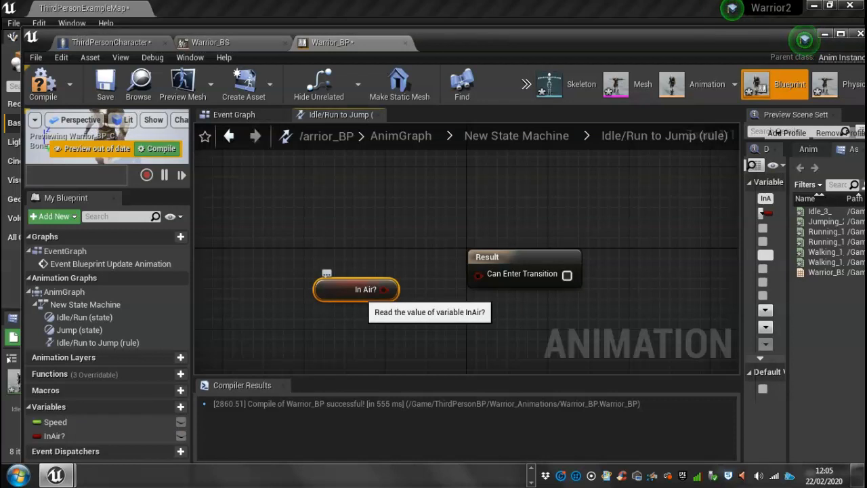
left_click_drag(384, 289, 479, 274)
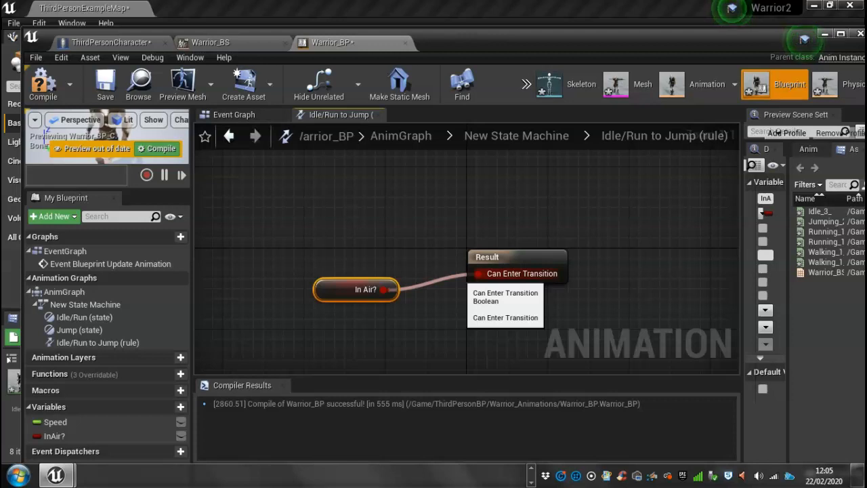
left_click(43, 84)
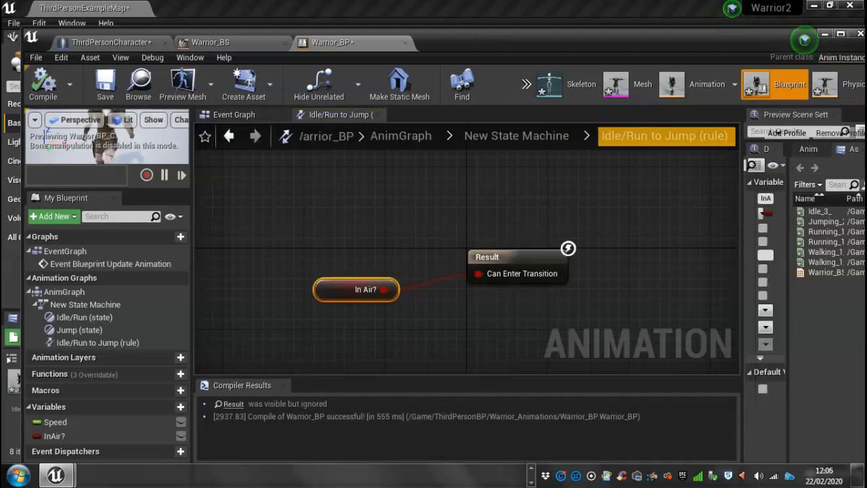
left_click(664, 136)
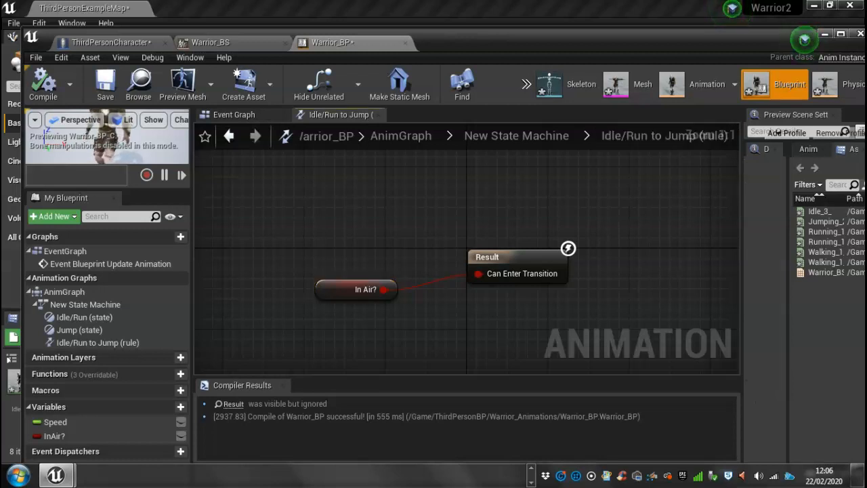
Step: Inside the Jump state, place the Jumping_2_ animation, connect it to Output Animation Pose's Result, and compile the blueprint
left_click(519, 136)
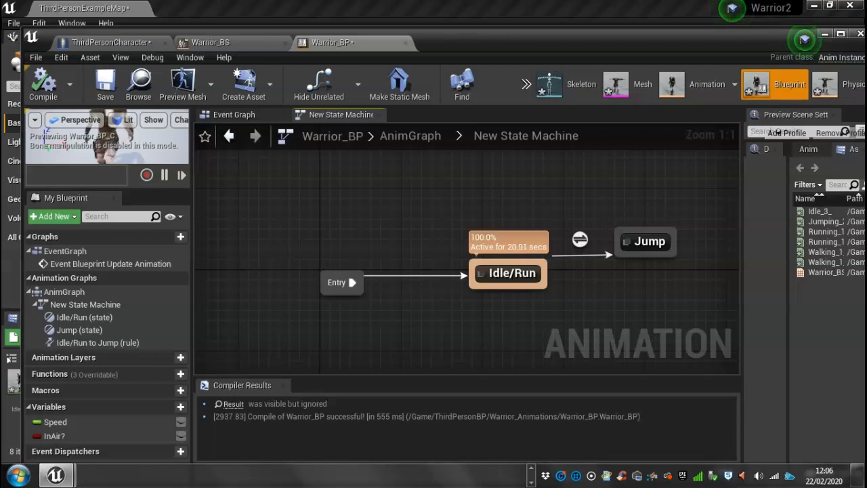
double_click(649, 242)
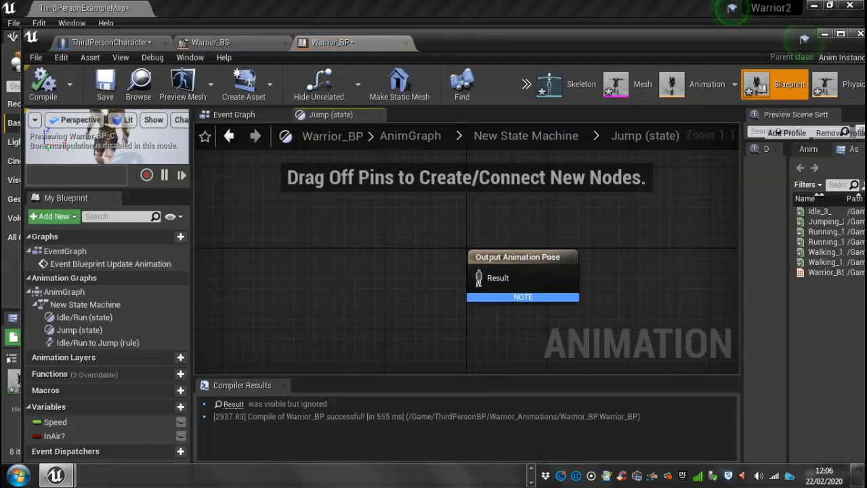
left_click_drag(582, 41, 531, 27)
left_click_drag(690, 215, 641, 215)
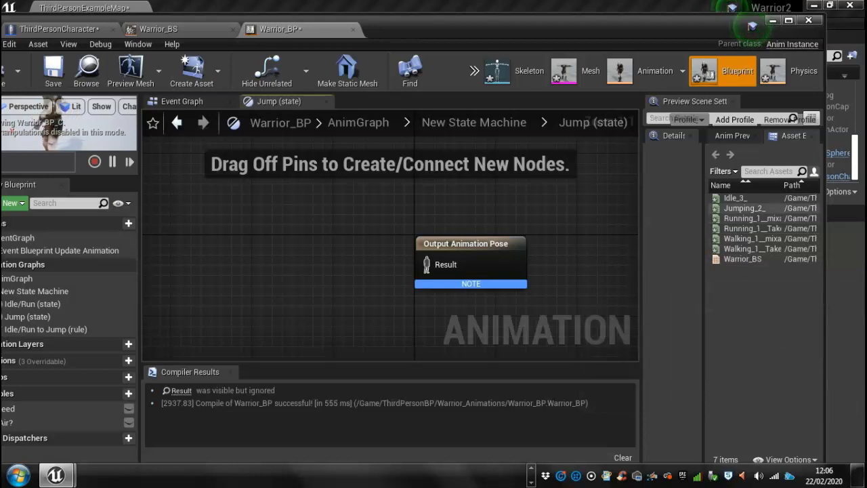
mouse_move(745, 208)
left_click_drag(745, 207, 329, 285)
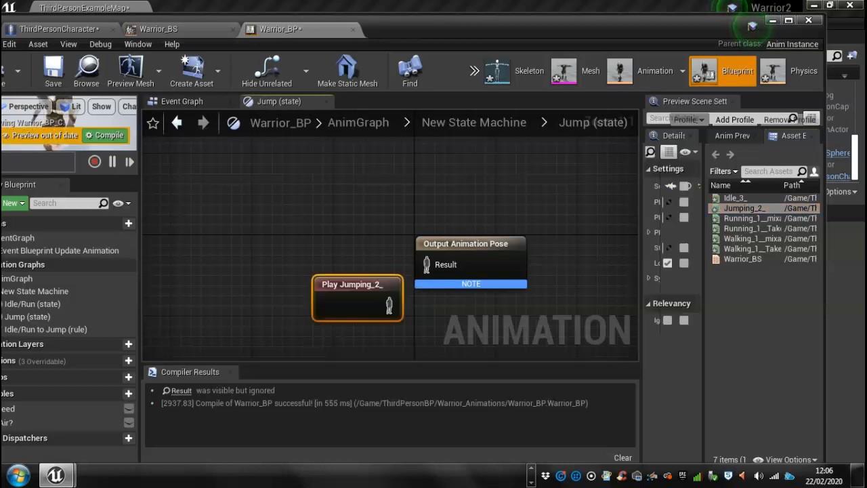
left_click_drag(303, 272, 426, 265)
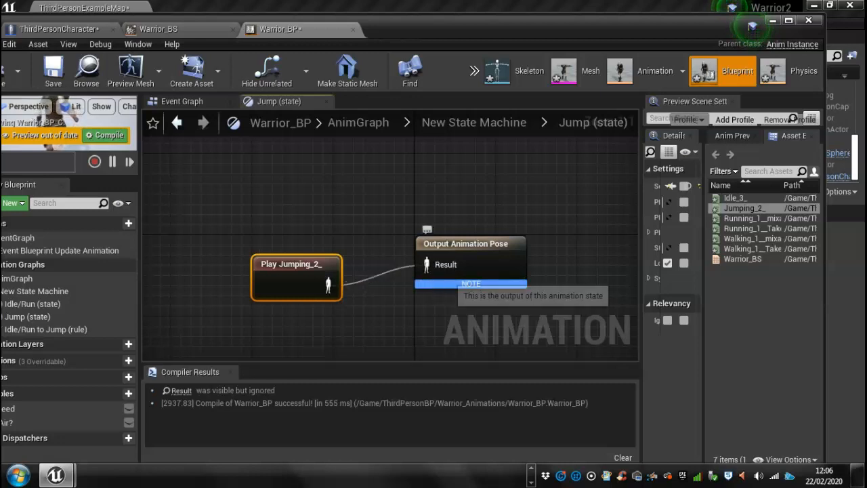
key("ctrl+s")
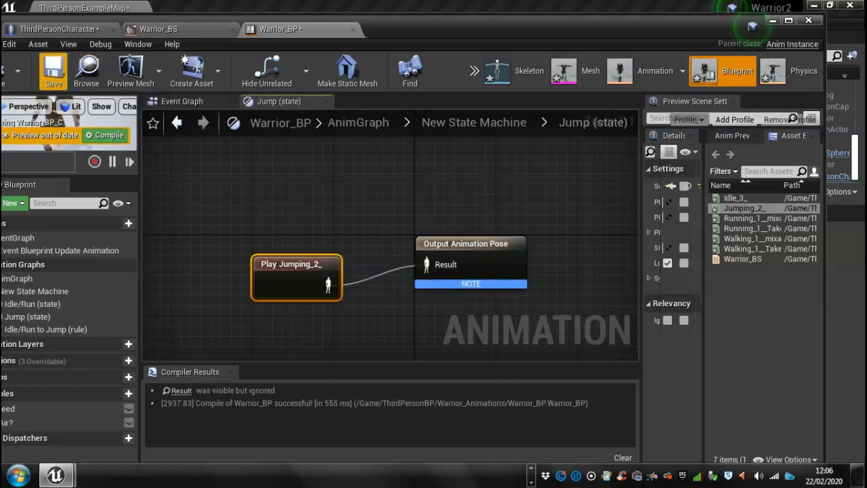
left_click_drag(393, 22, 447, 15)
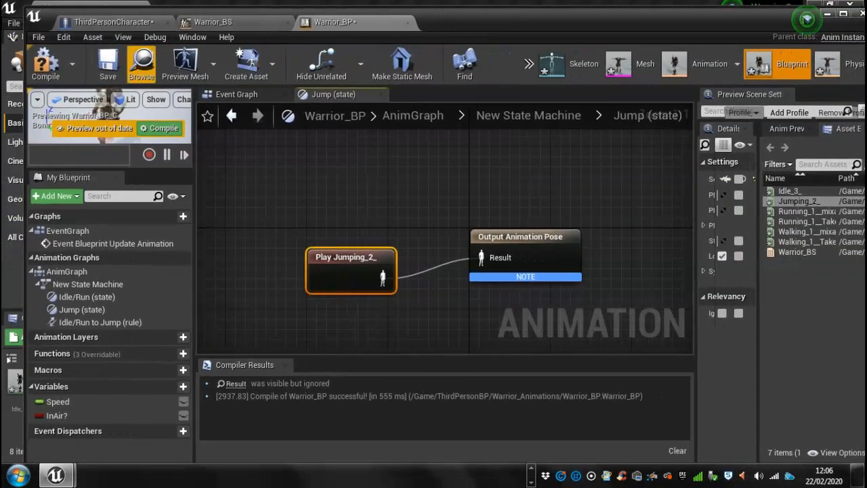
left_click(45, 63)
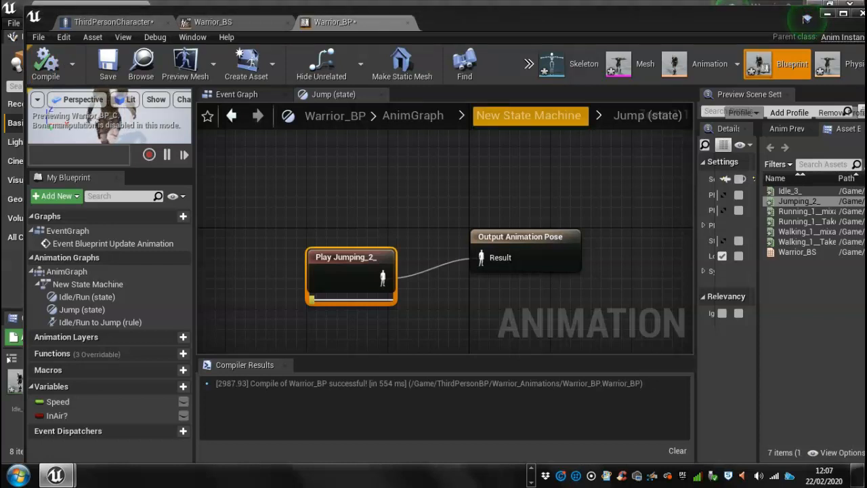
Step: In New State Machine, add a return transition from the Jump state to Idle/Run
left_click(528, 115)
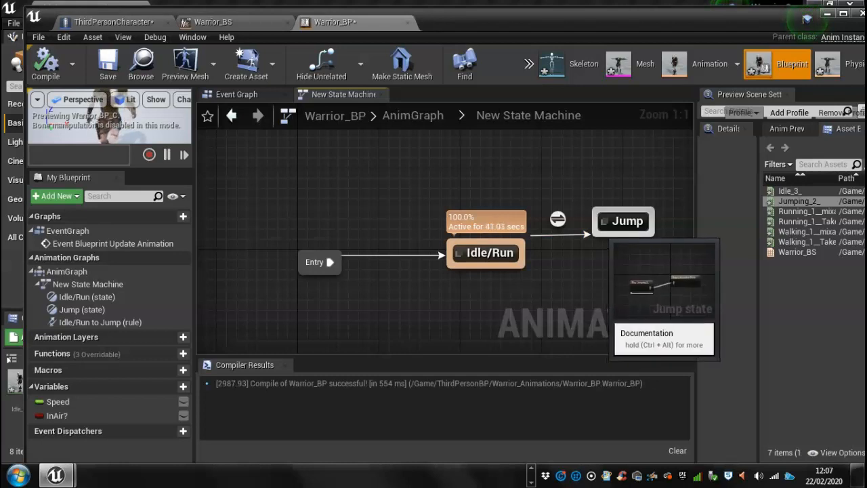
left_click_drag(606, 234, 527, 255)
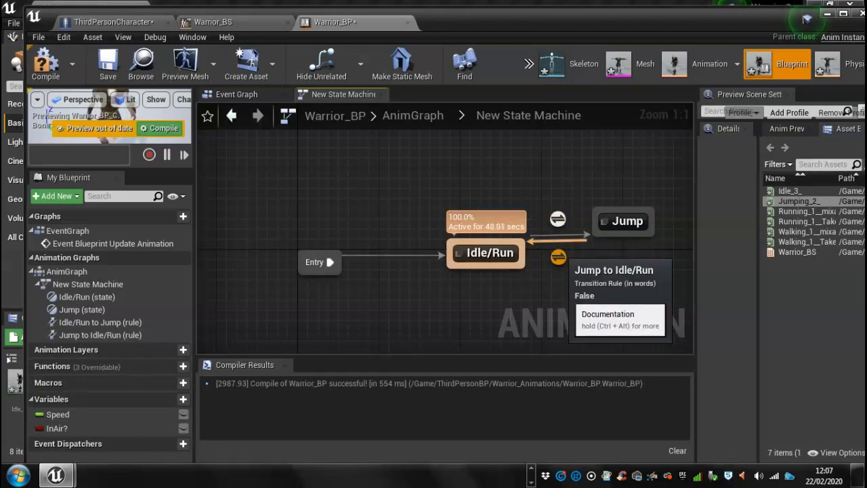
Step: In the Jump to Idle/Run rule, place a Get InAir? node and feed it into a NOT Boolean node
left_click(557, 256)
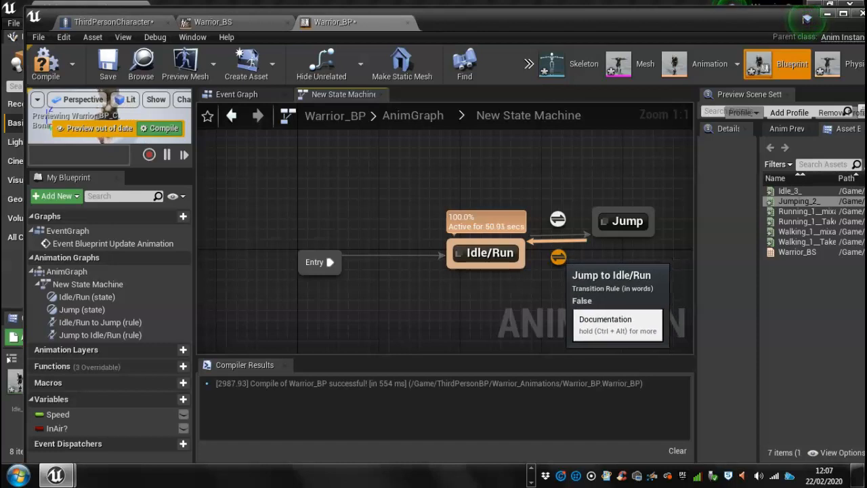
double_click(558, 257)
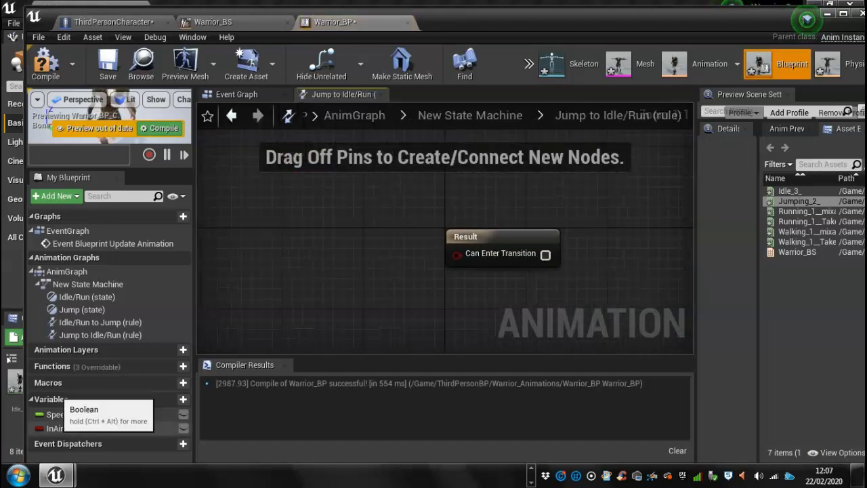
left_click_drag(55, 428, 240, 260)
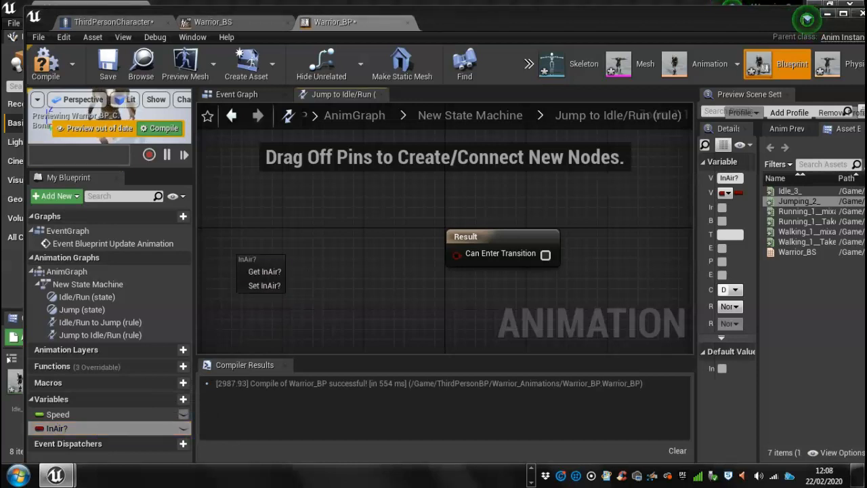
left_click(263, 271)
left_click_drag(313, 269, 377, 309)
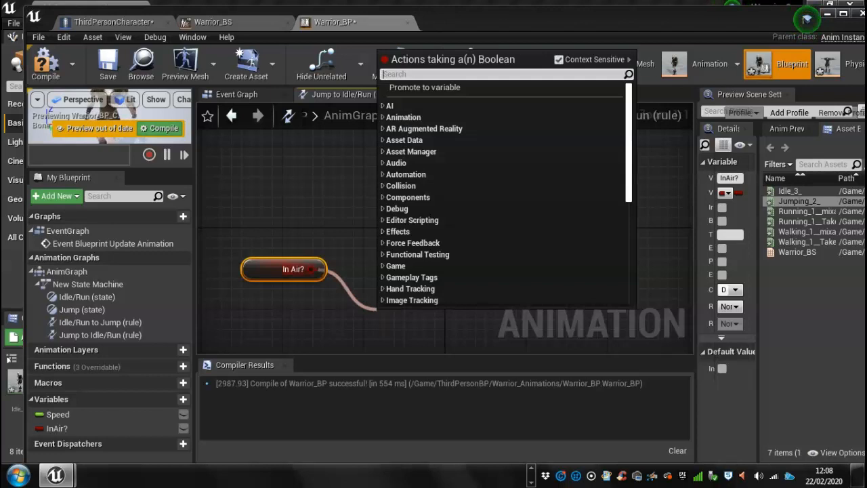
type("not")
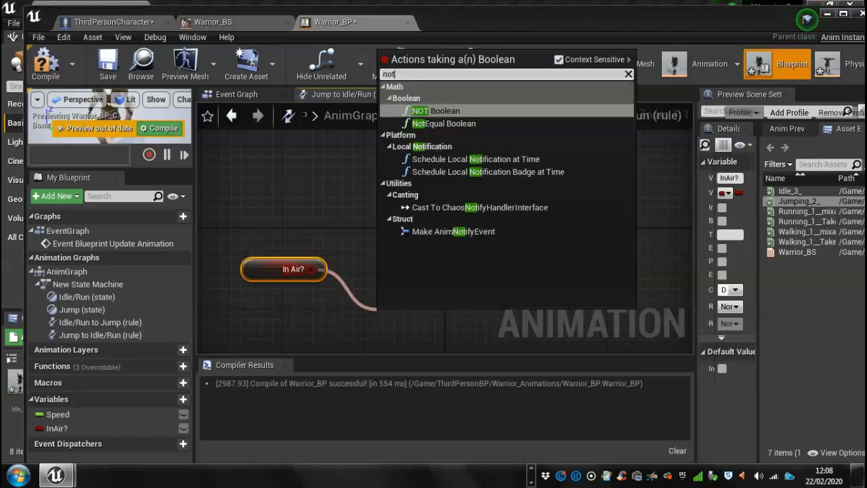
left_click(436, 110)
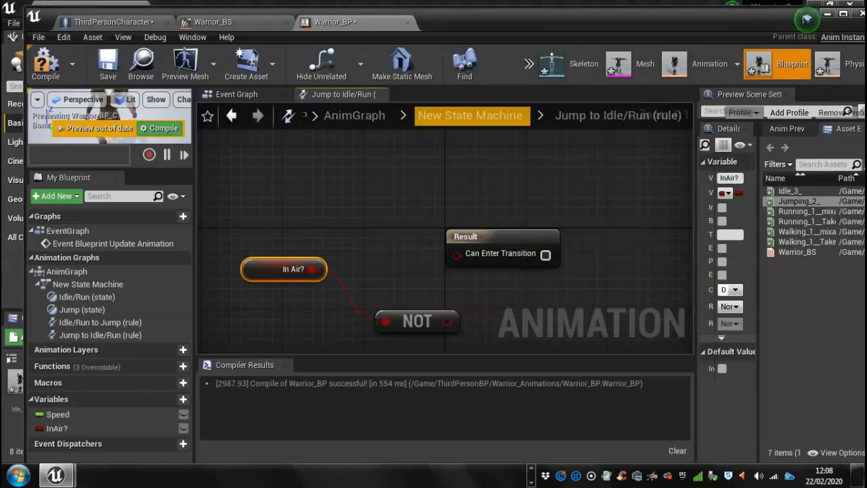
Step: Connect the NOT node's output to Can Enter Transition, tidy the node's placement, and compile and save Warrior_BP
left_click_drag(447, 321, 457, 254)
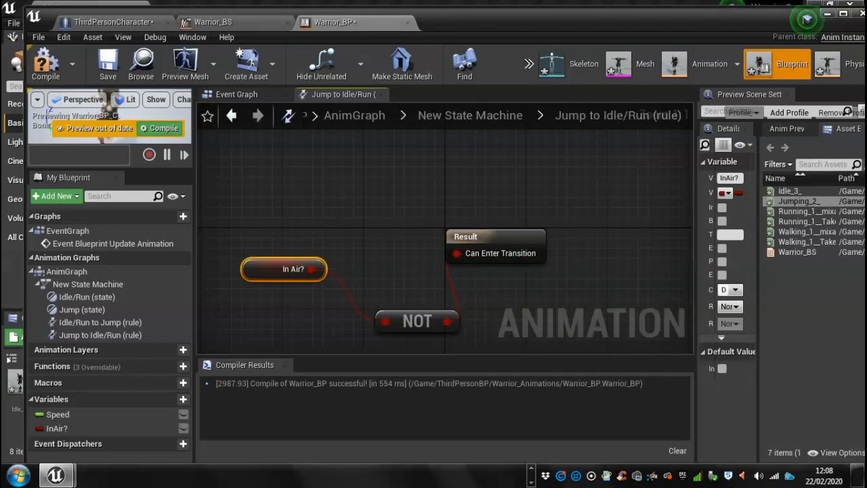
left_click_drag(406, 318, 376, 308)
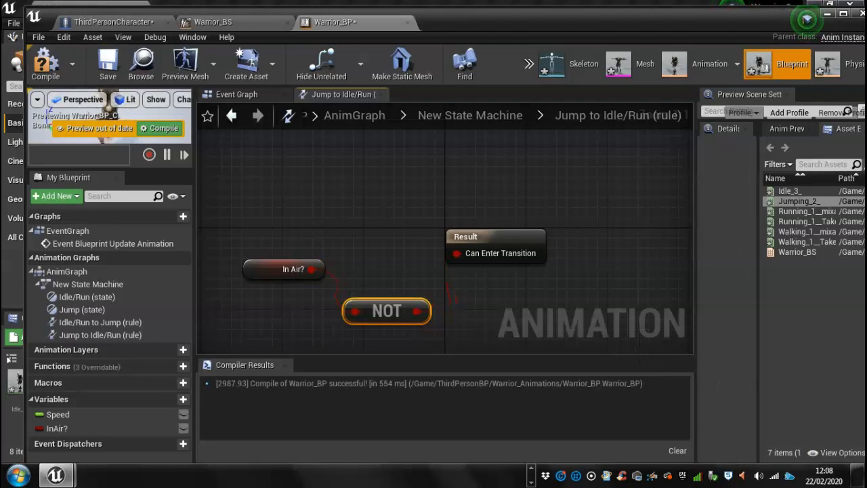
left_click(45, 64)
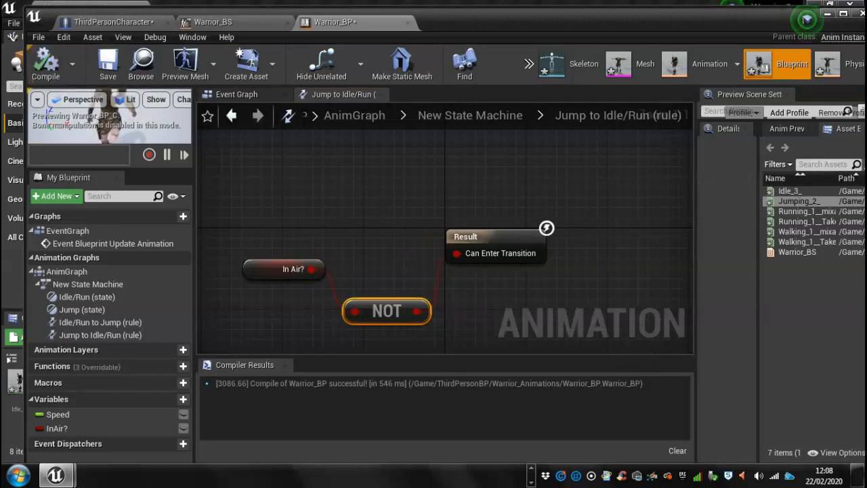
key("ctrl+s")
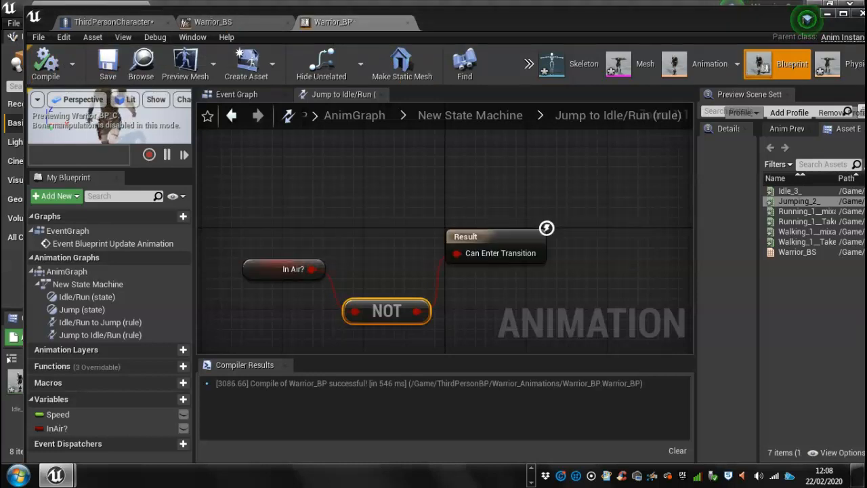
Step: Move the blueprint editor window off the level viewport and start playing the level in full-screen view
left_click_drag(542, 17, 517, 380)
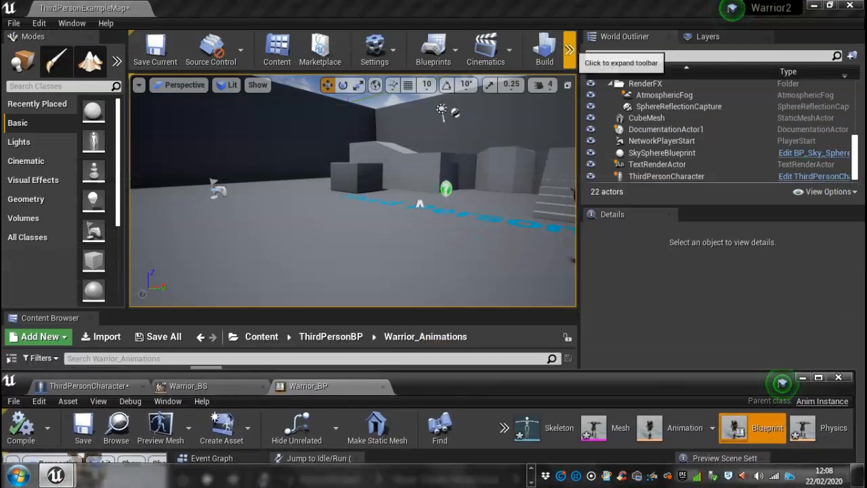
left_click(570, 50)
left_click(596, 108)
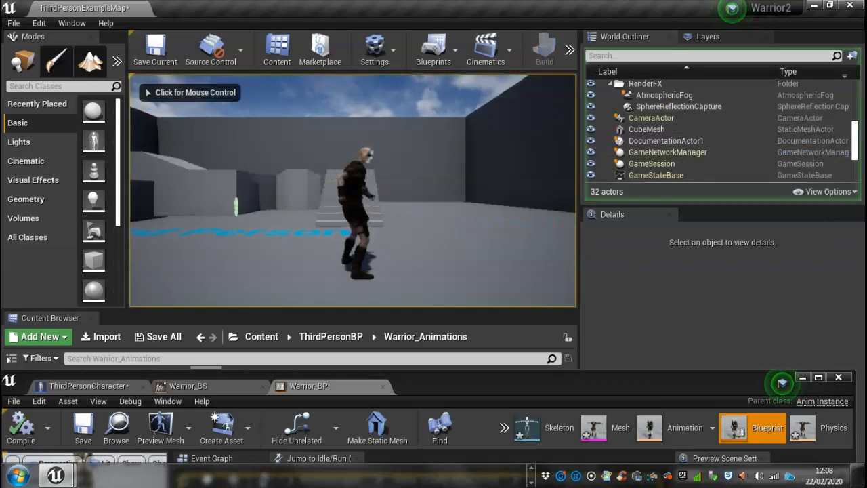
key("F11")
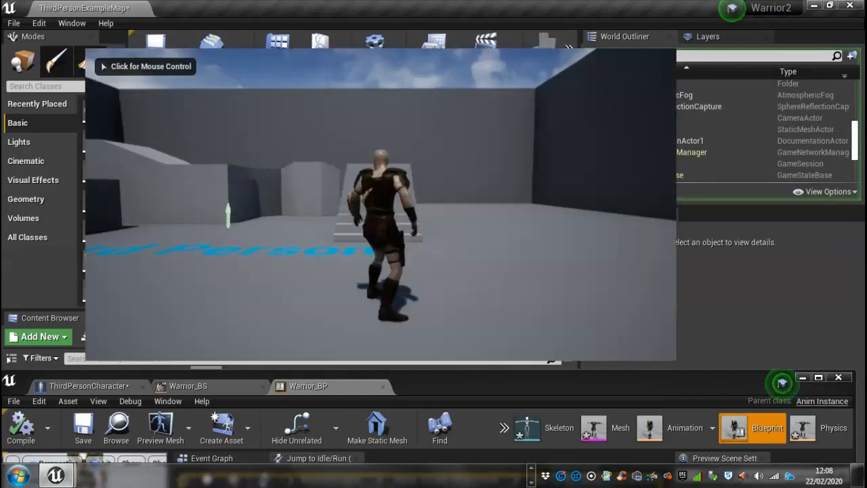
left_click(433, 203)
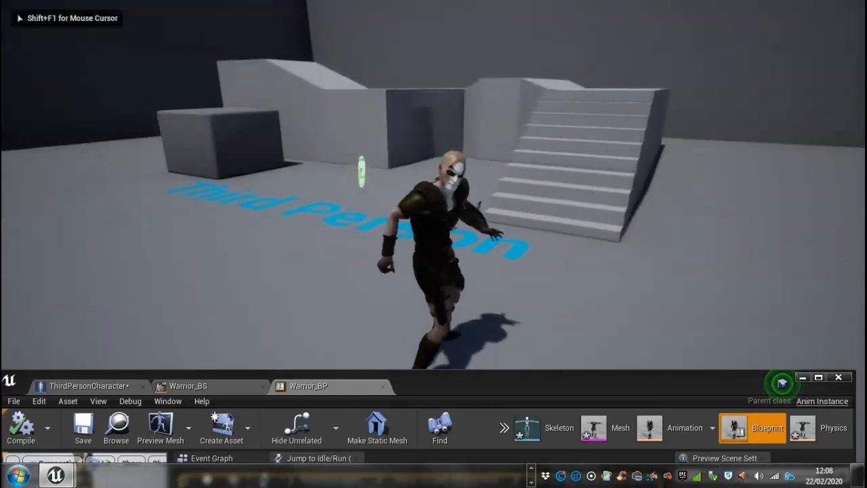
Step: Run and jump the warrior around the level to check the jump animation and its transitions, and end the play session
key("w")
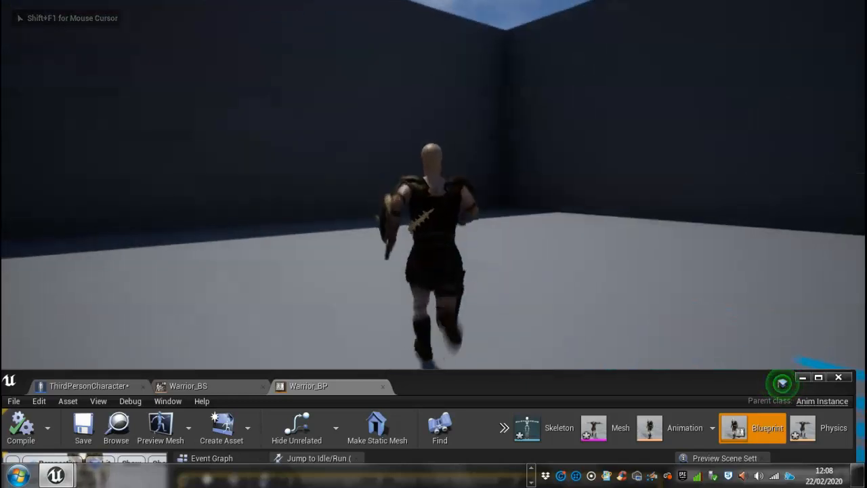
key("space")
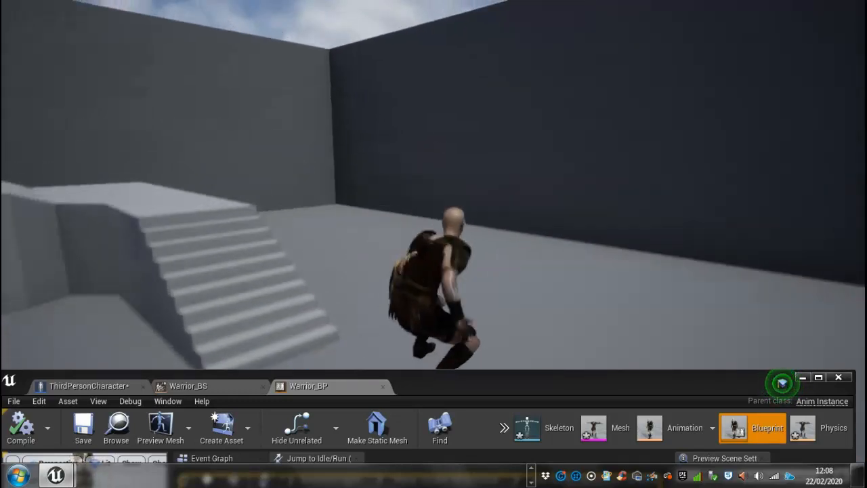
key("a")
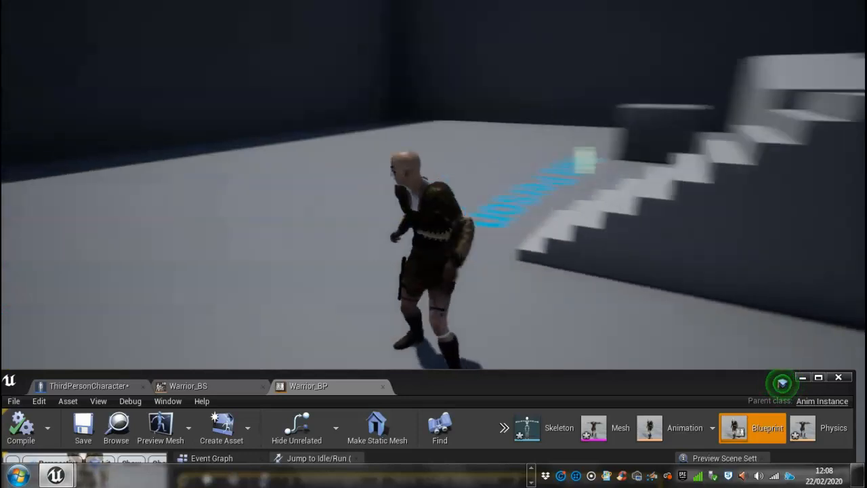
key("space")
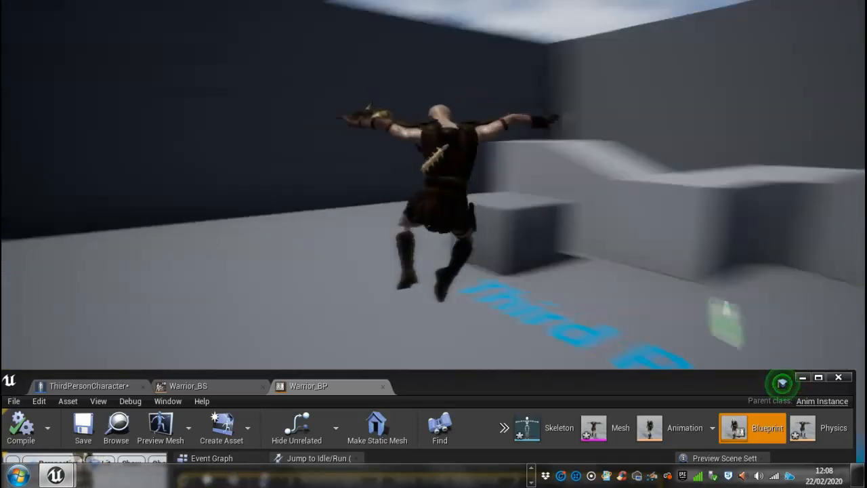
key("space")
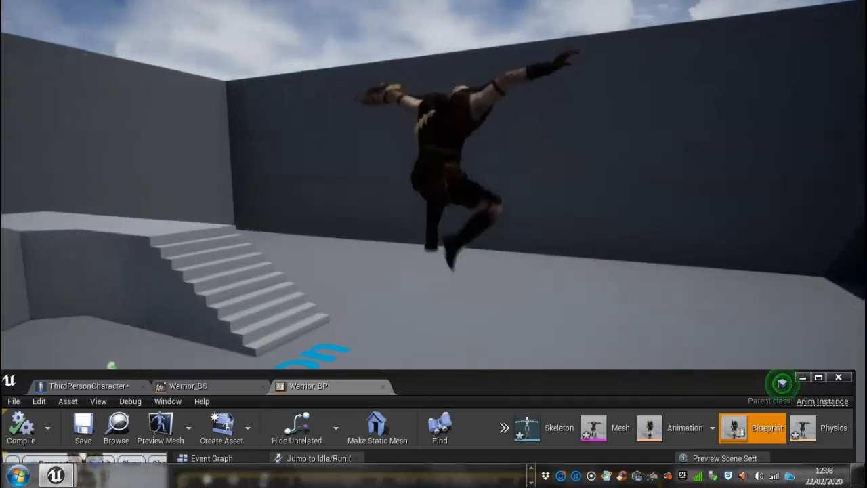
key("space")
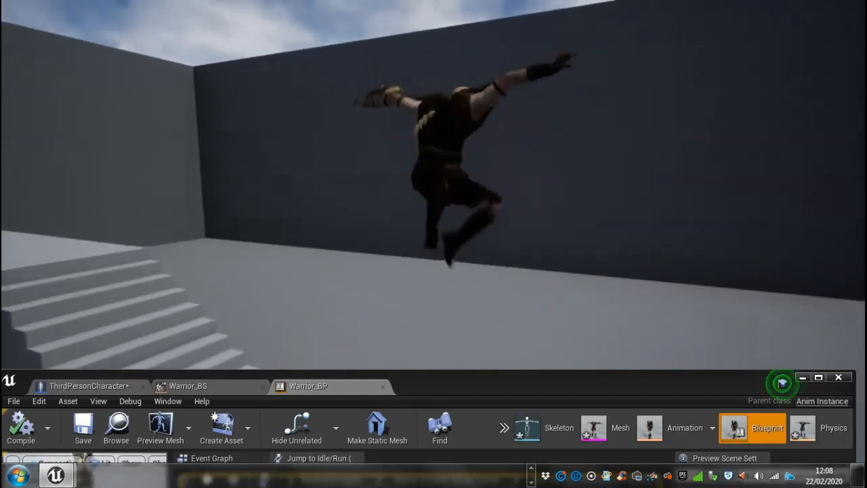
key("a")
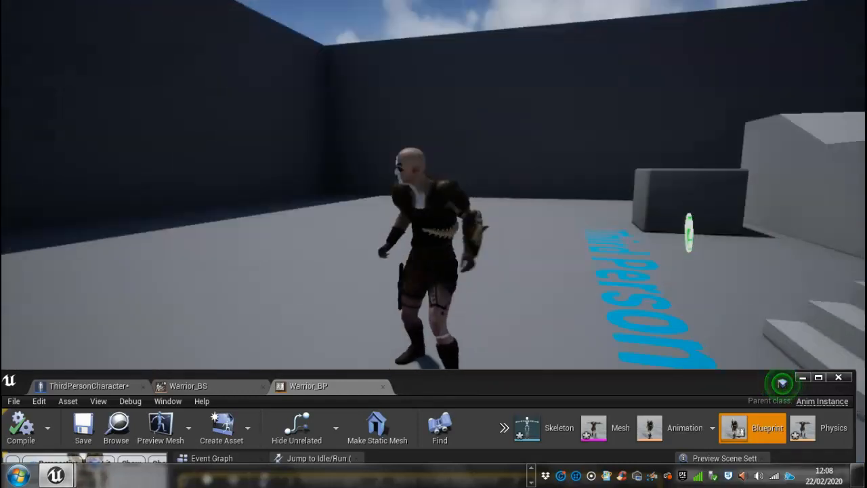
key("w")
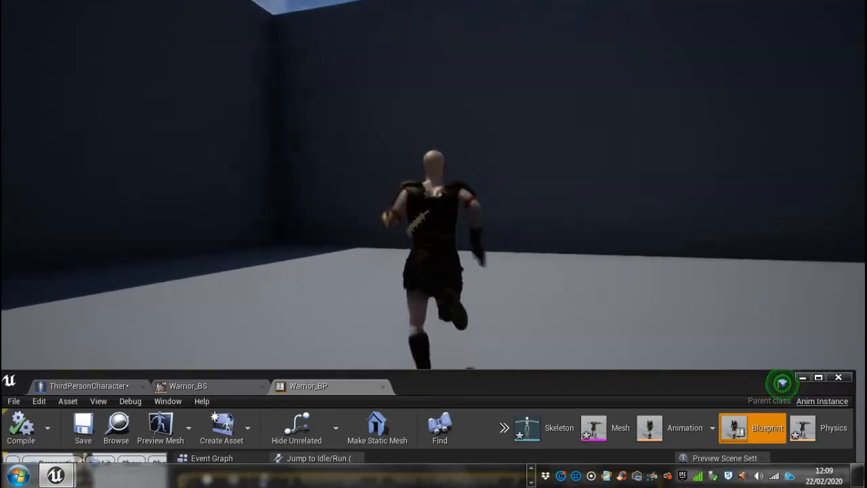
key("d")
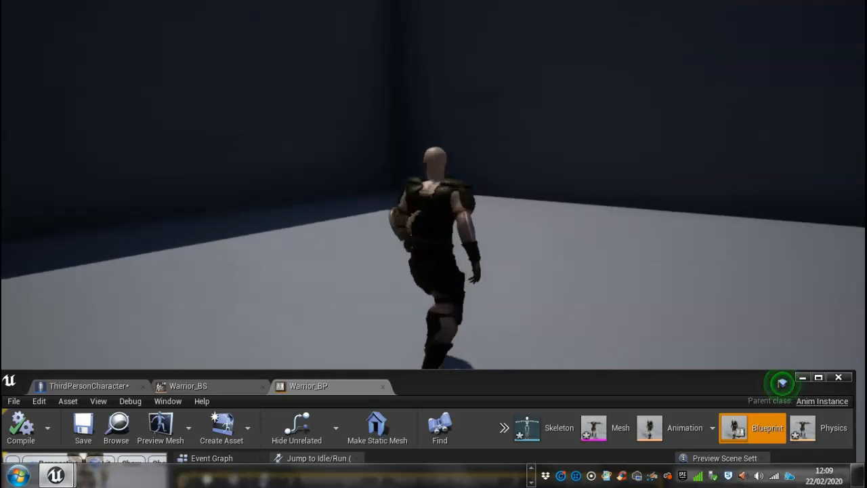
key("a")
key("d")
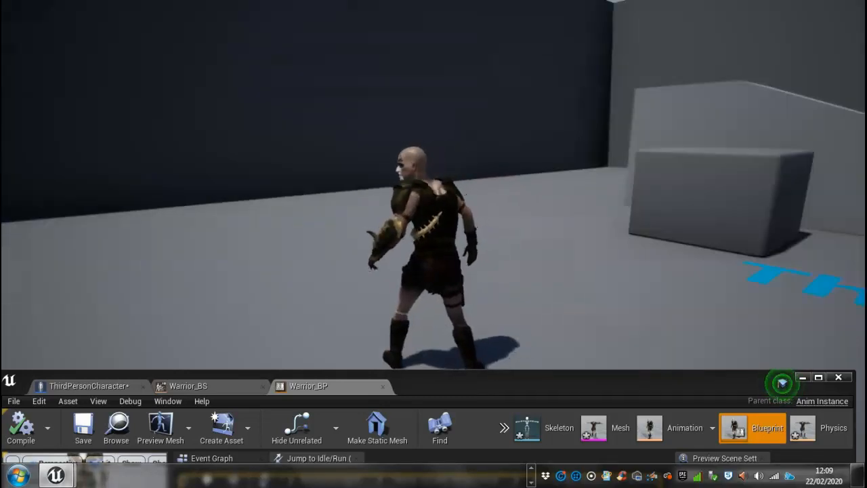
key("w")
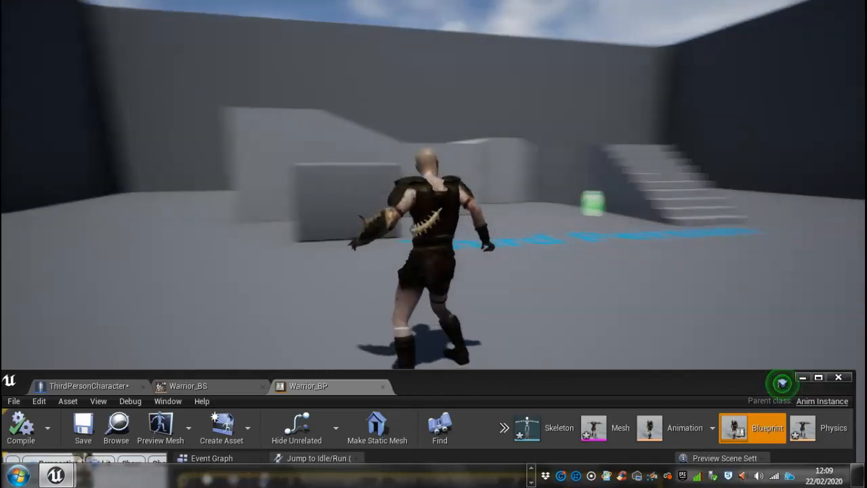
key("a")
key("s")
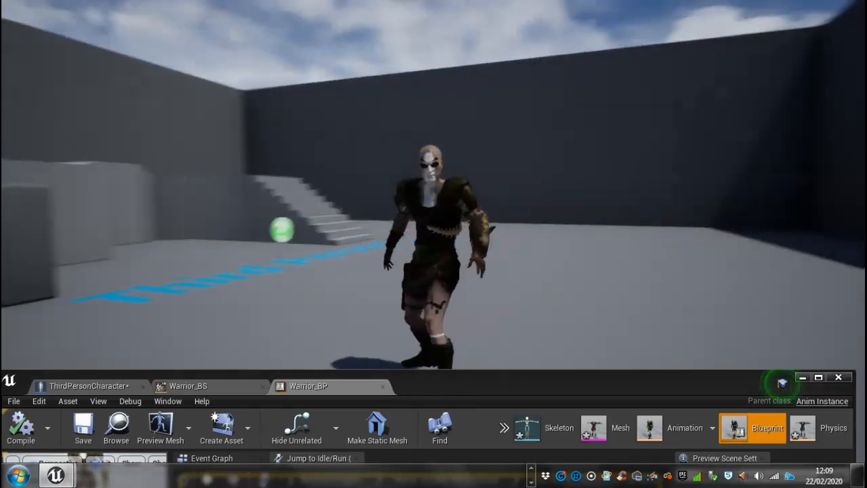
key("w")
key("space")
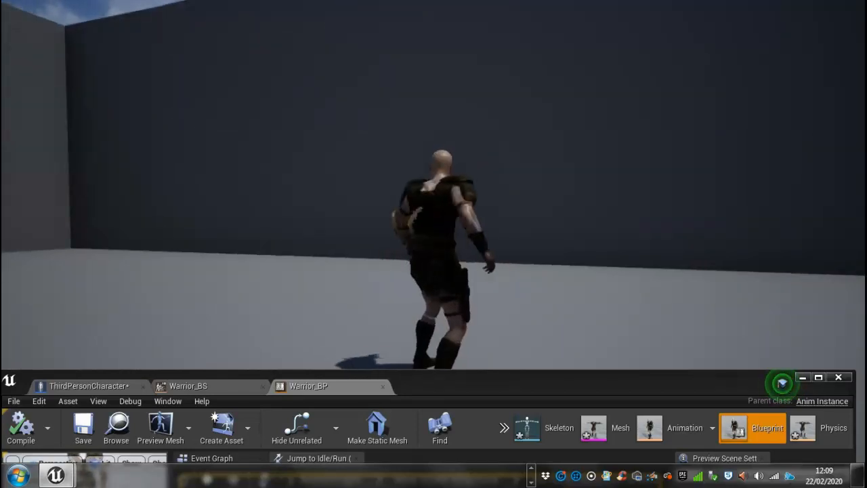
key("Escape")
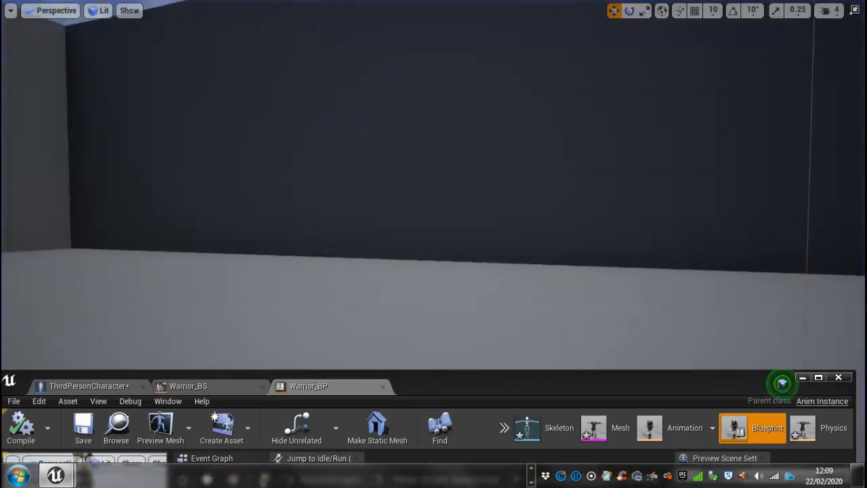
key("F11")
Step: Bring the blueprint editor window back up and open the Jumping_2_ animation for editing
left_click_drag(542, 383, 539, 123)
left_click_drag(778, 123, 772, 109)
double_click(765, 292)
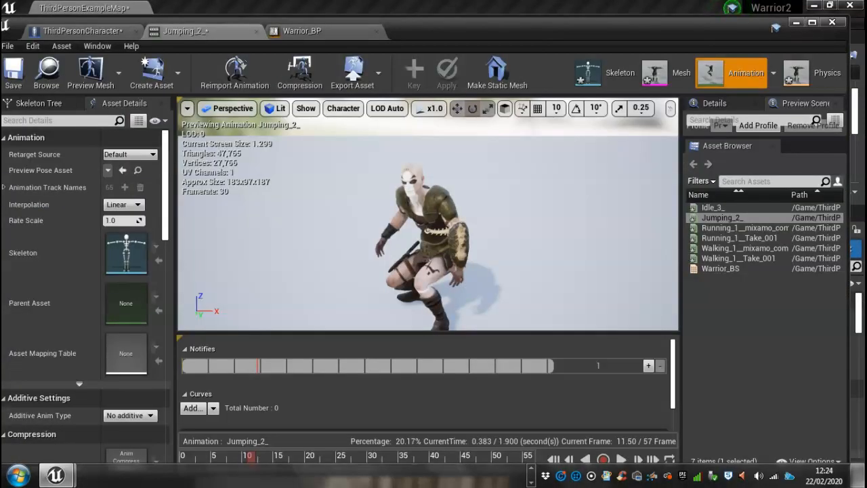
left_click_drag(576, 28, 579, 21)
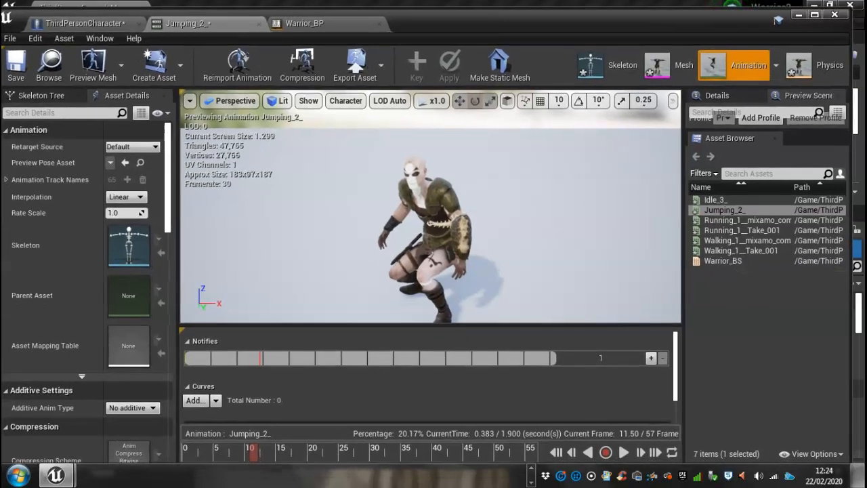
Step: Trim the start of the Jumping_2_ animation by removing frame 0 to frame 13, and save the animation
left_click_drag(254, 451, 273, 452)
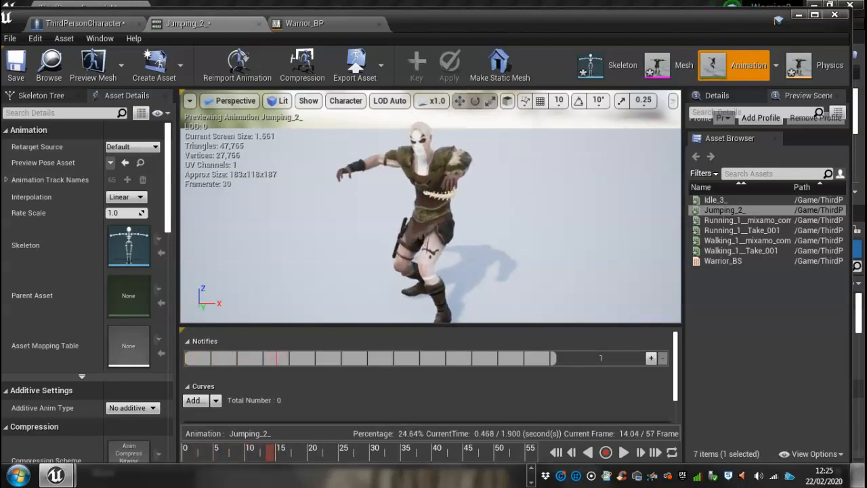
mouse_move(273, 451)
left_mouse_down()
mouse_move(196, 452)
mouse_move(502, 452)
mouse_move(183, 452)
mouse_move(270, 451)
left_mouse_up()
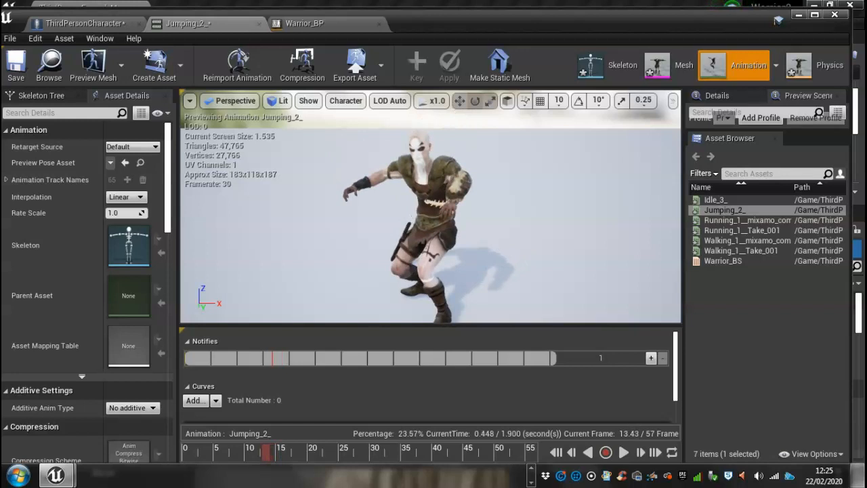
right_click(270, 452)
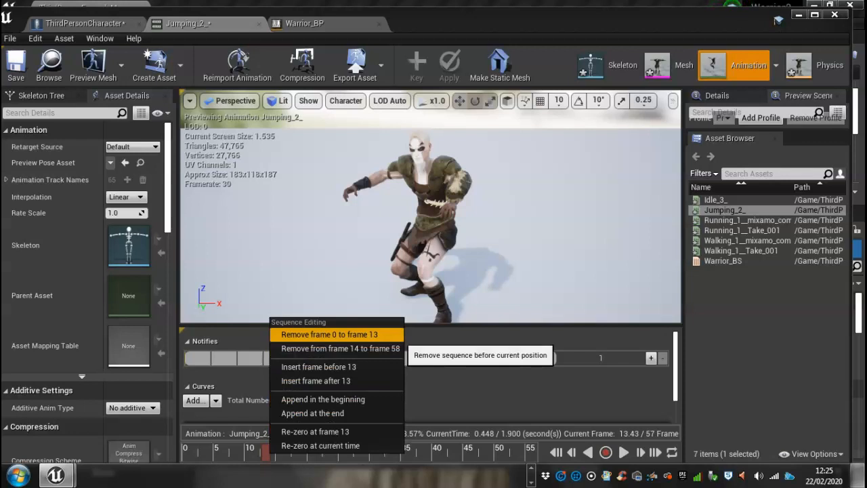
left_click(329, 334)
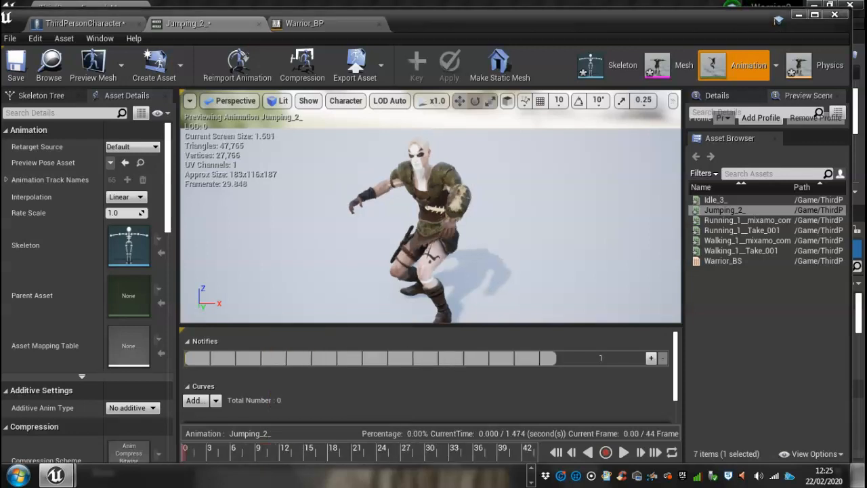
left_click(15, 64)
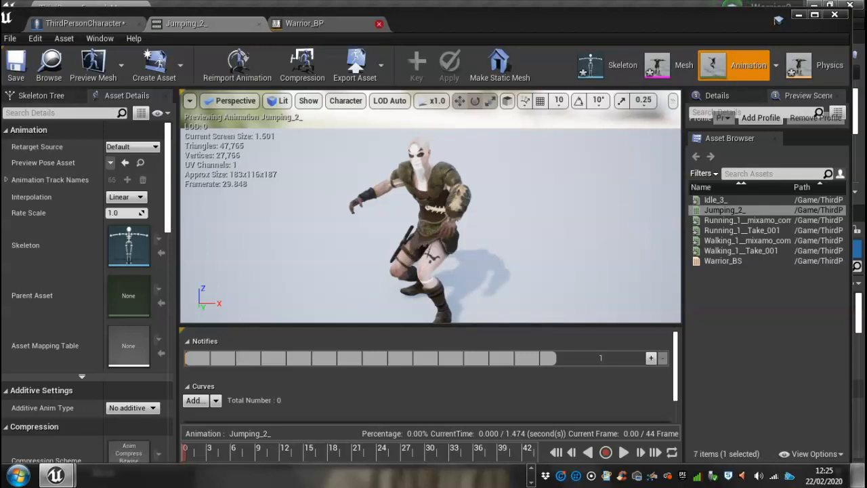
Step: Move the animation editor window off the level viewport and start playing the level in full-screen view
left_click_drag(515, 14, 497, 371)
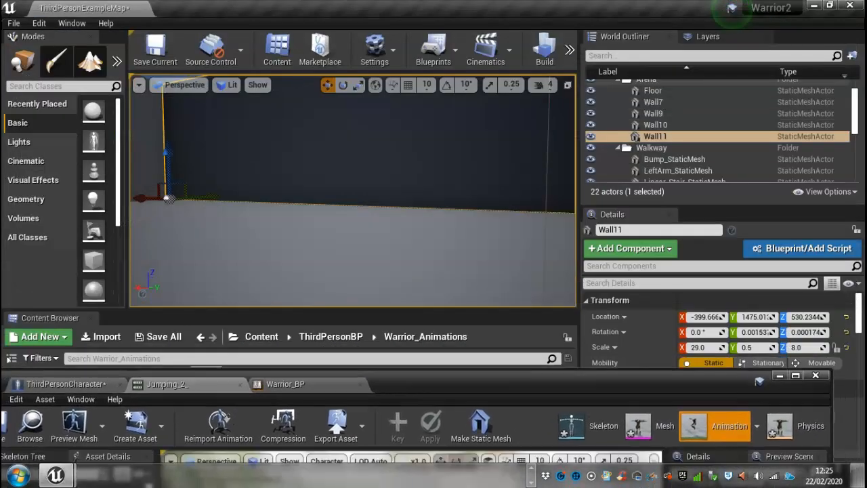
left_click(570, 51)
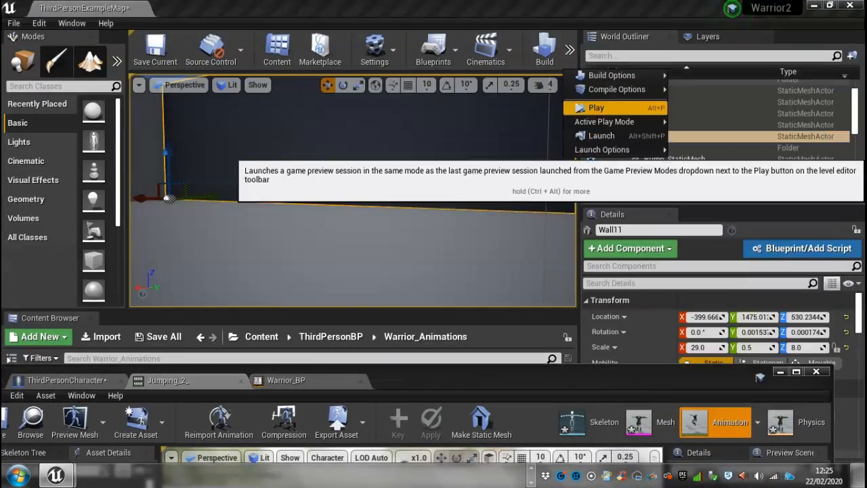
left_click(599, 107)
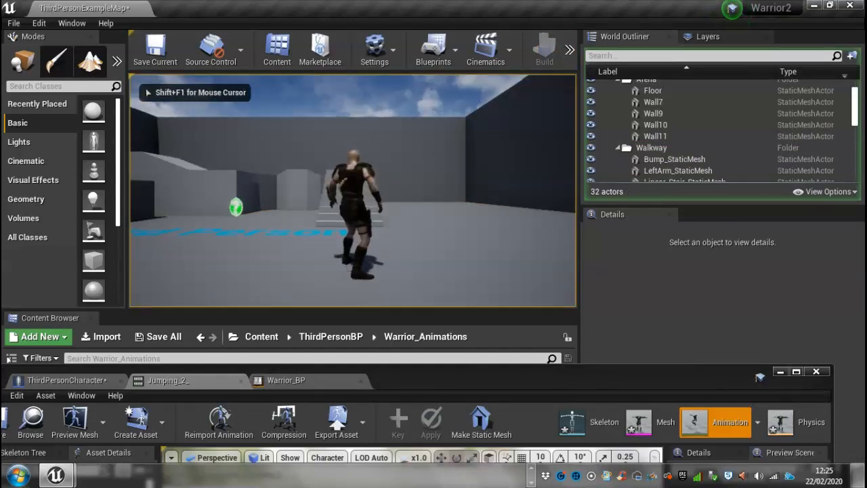
key("F11")
left_click(433, 203)
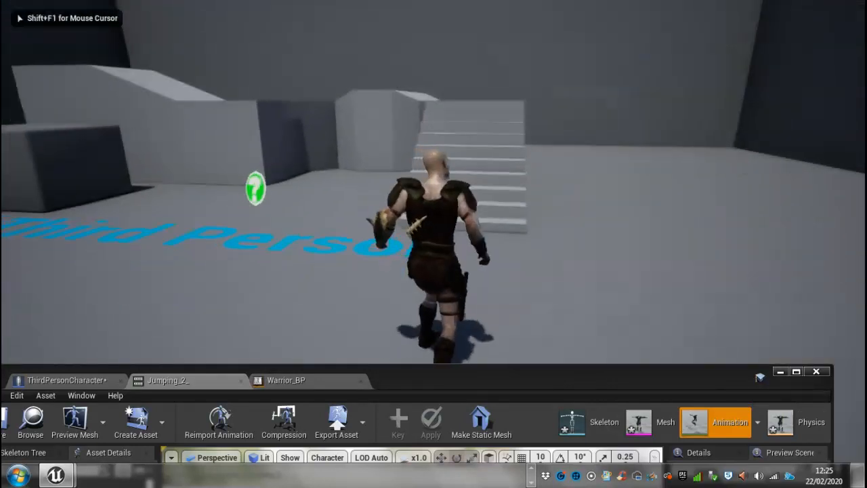
Step: Run and jump the warrior around the level to check how the trimmed jump animation plays
key("d")
key("w")
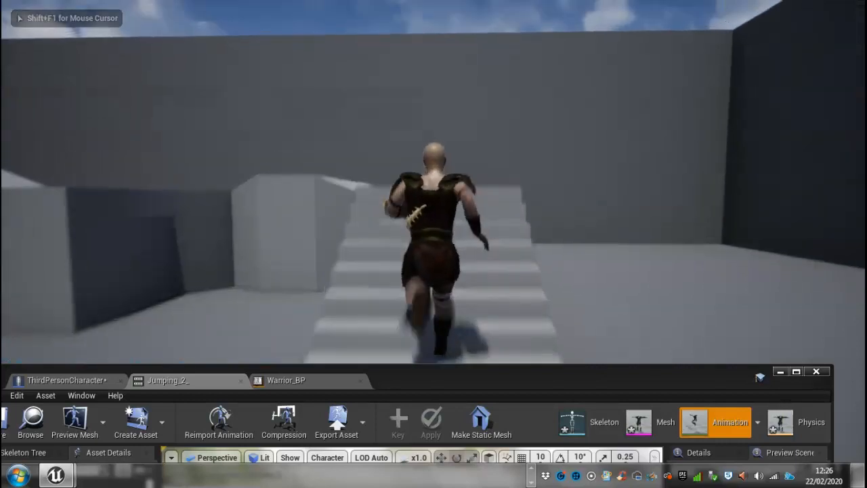
key("space")
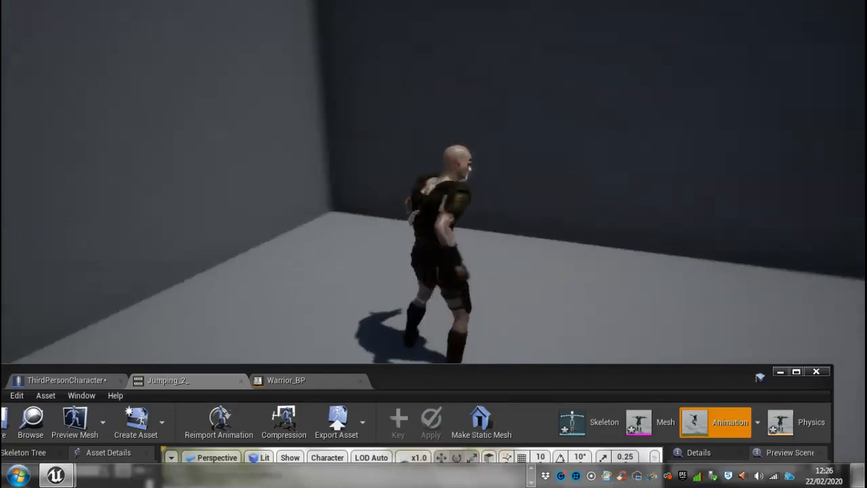
key("w")
key("space")
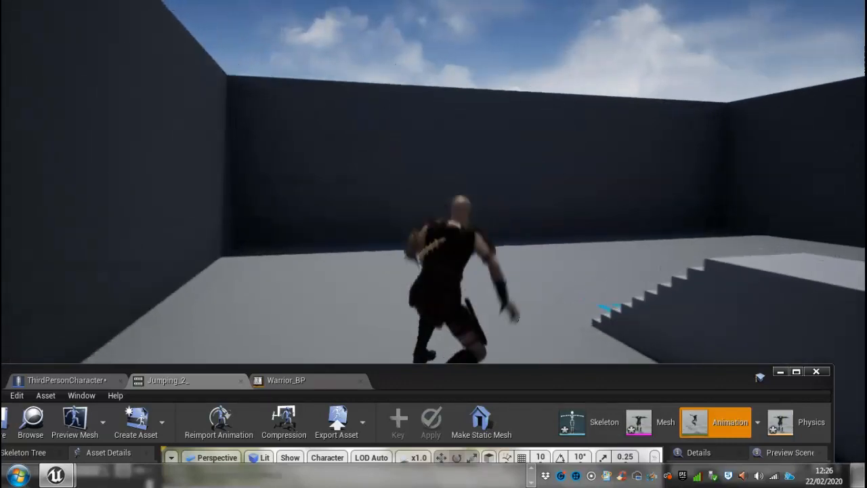
key("space")
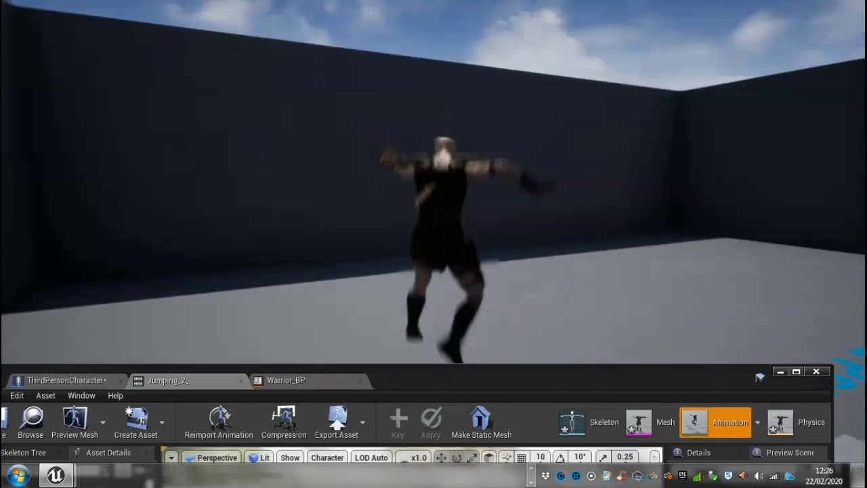
key("space")
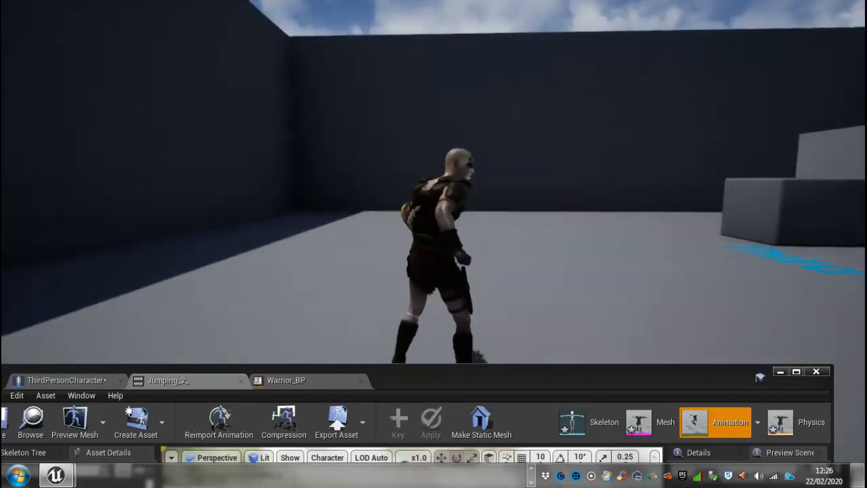
key("space")
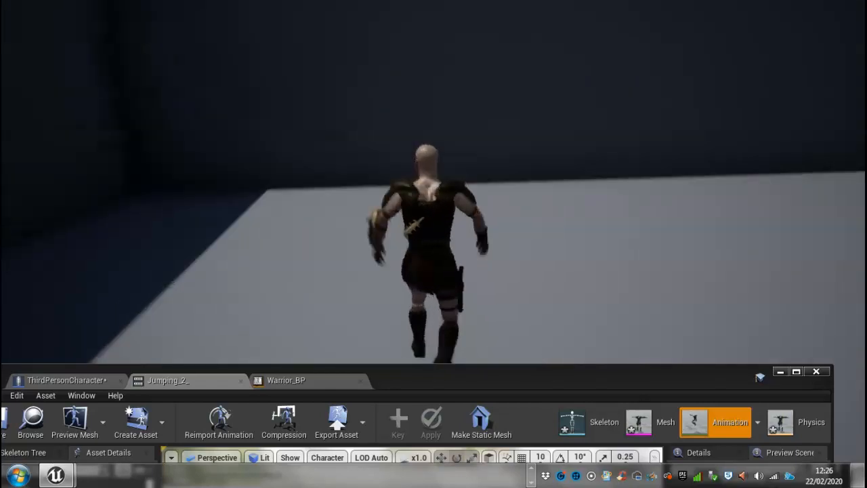
key("space")
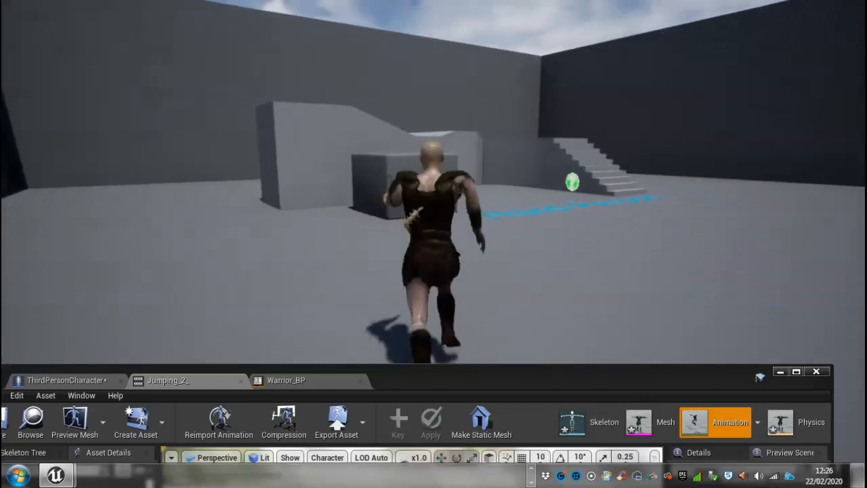
key("space")
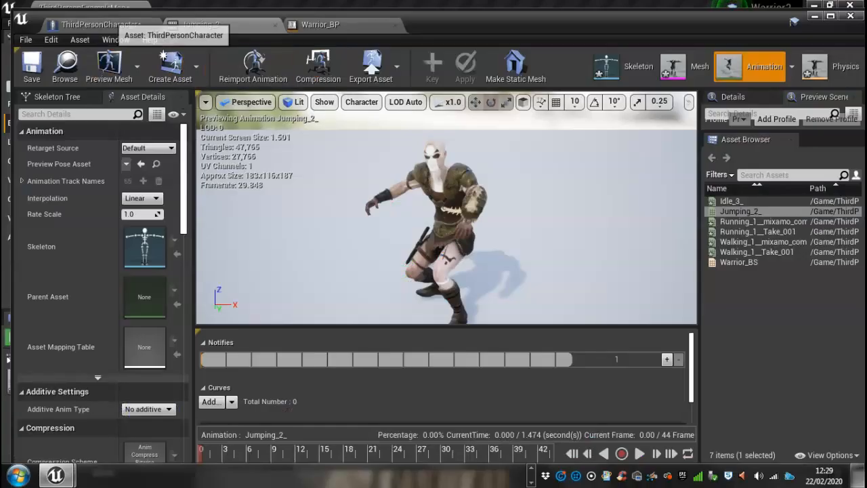
Step: In the ThirdPersonCharacter blueprint, filter the CharacterMovement component's details for "jump", set Jump Z Velocity to 280, and compile
left_click(108, 24)
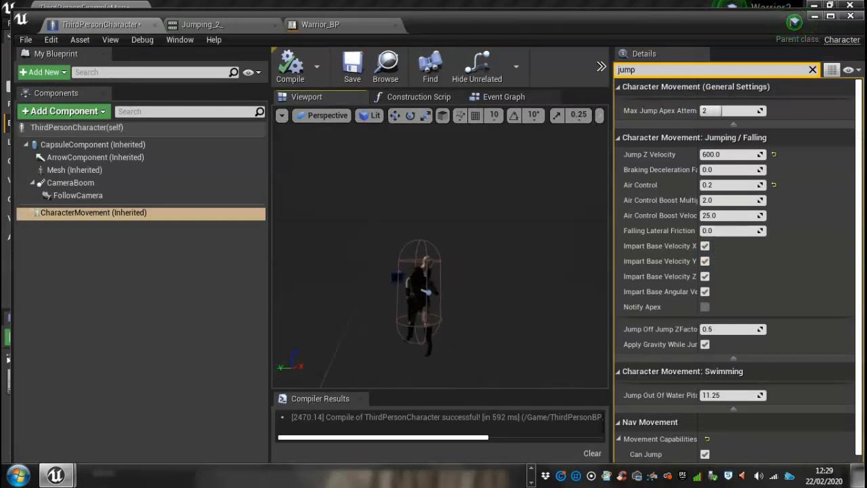
left_click_drag(440, 271, 400, 290)
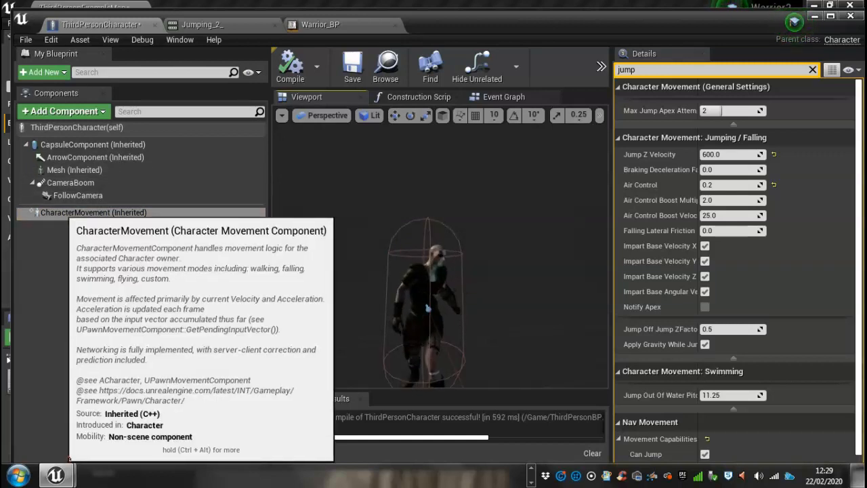
left_click(35, 213)
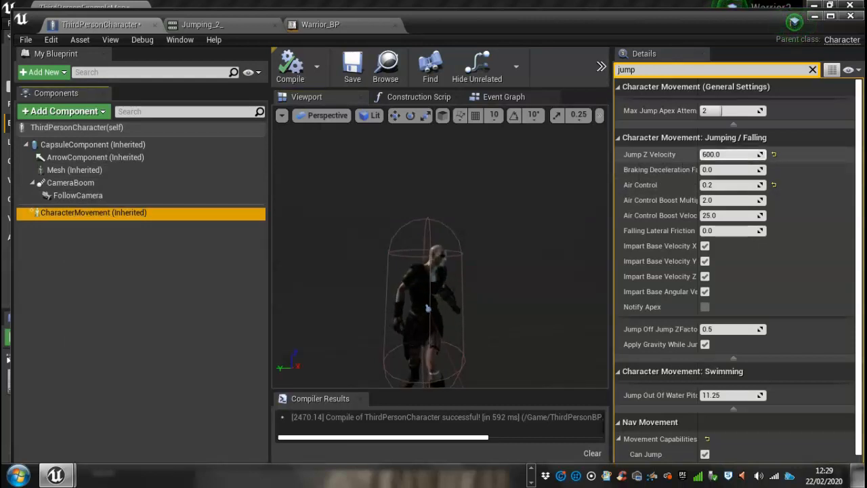
left_click(650, 69)
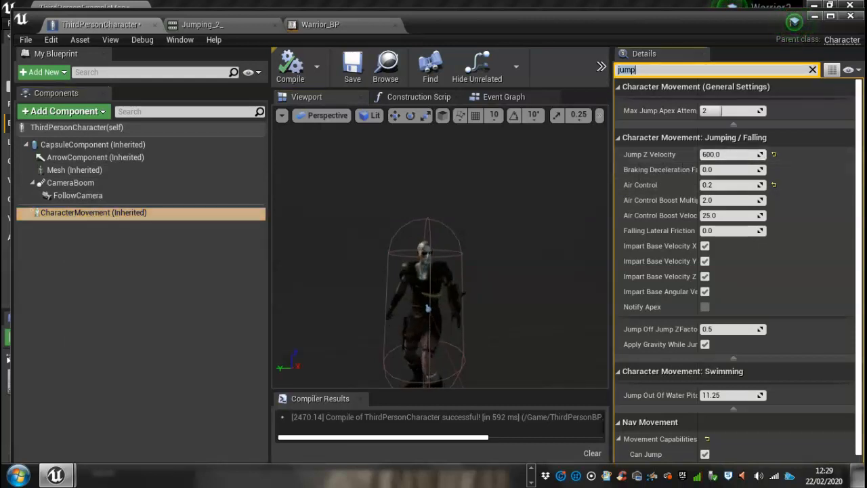
type("jum")
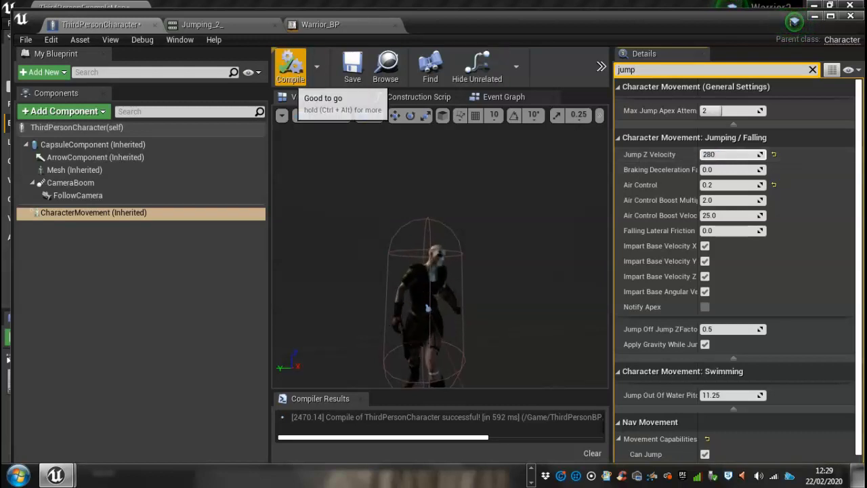
key("Return")
left_click(289, 68)
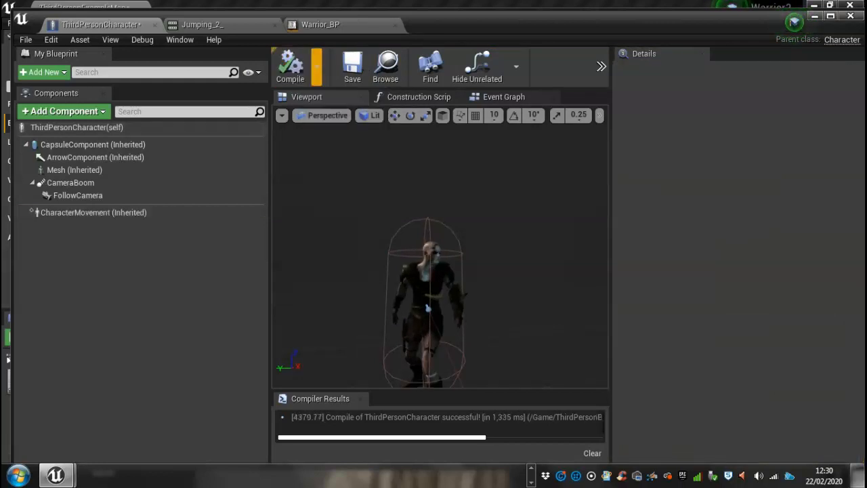
Step: Uncover the level viewport by moving the ThirdPersonCharacter window down, and play the level in full-screen view
left_click_drag(474, 20, 458, 352)
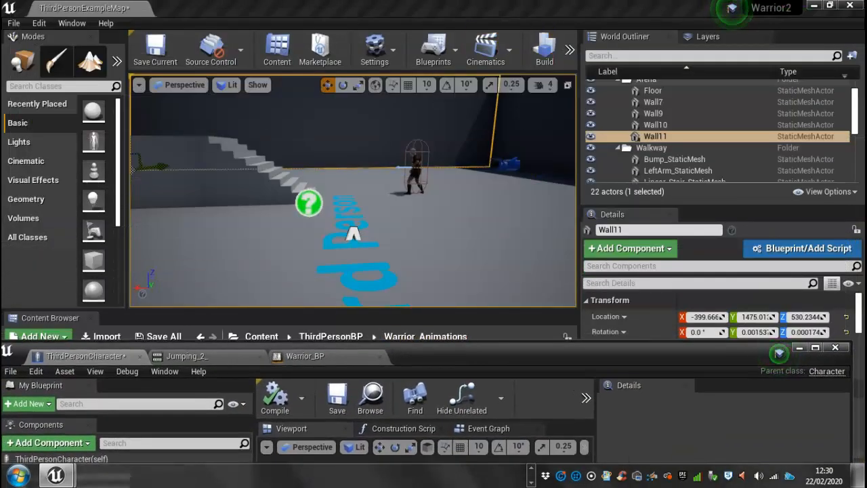
left_click(569, 50)
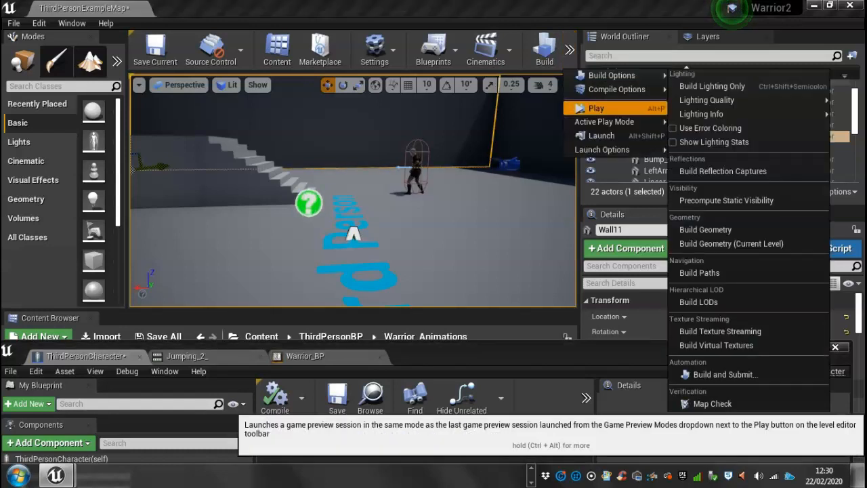
left_click(600, 106)
left_click(353, 190)
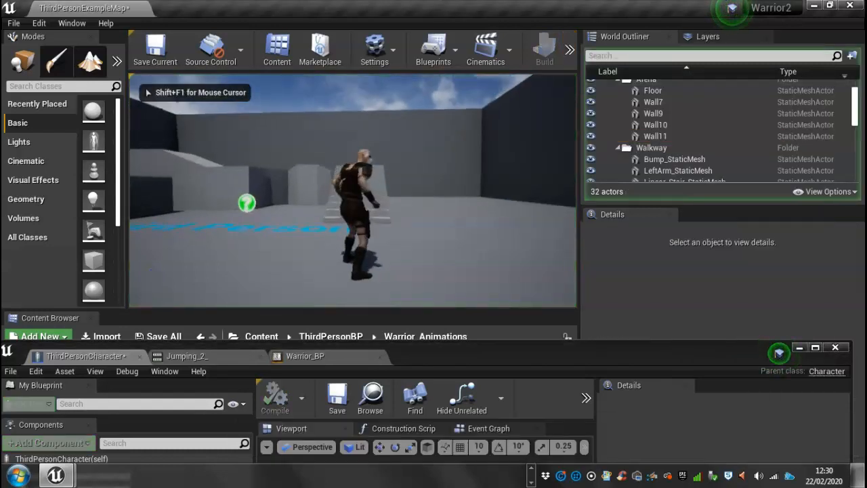
key("F11")
left_click(353, 191)
Step: Run and jump the warrior around the level to test the new jump velocity, and end the play session
key("w")
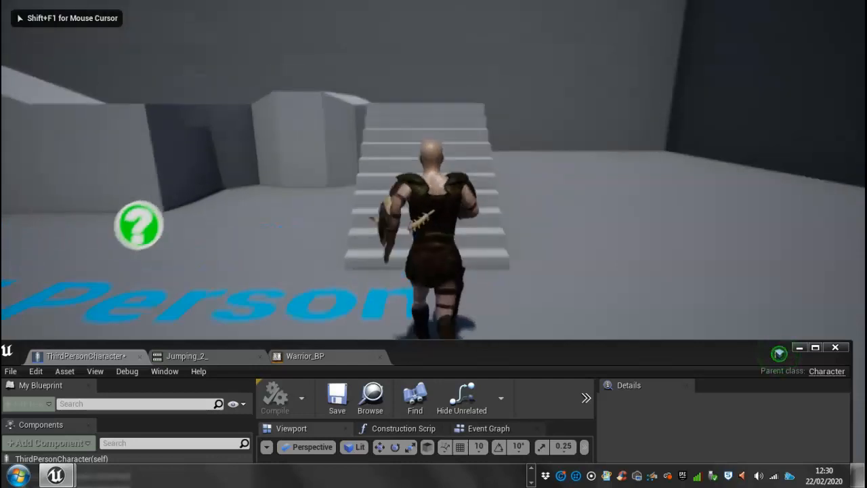
key("w")
key("space")
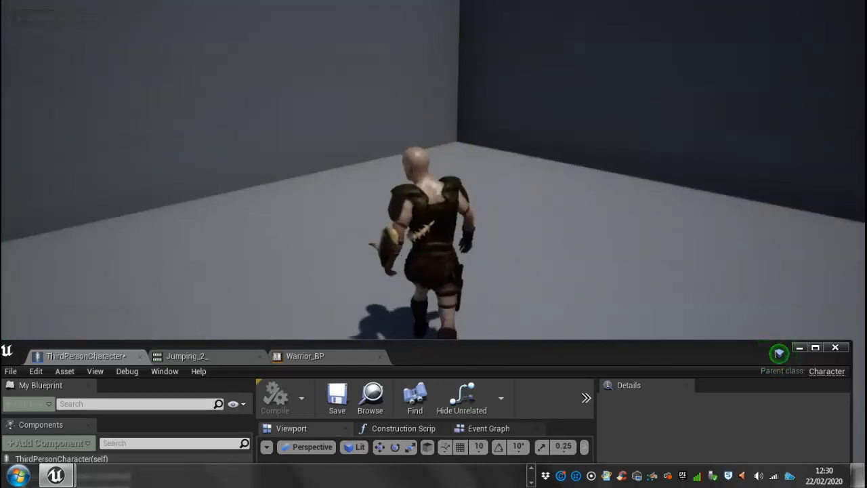
key("w")
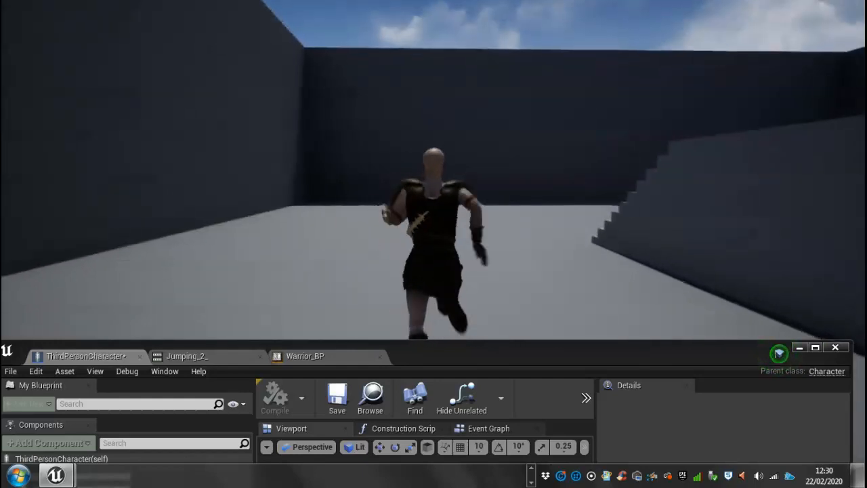
key("d")
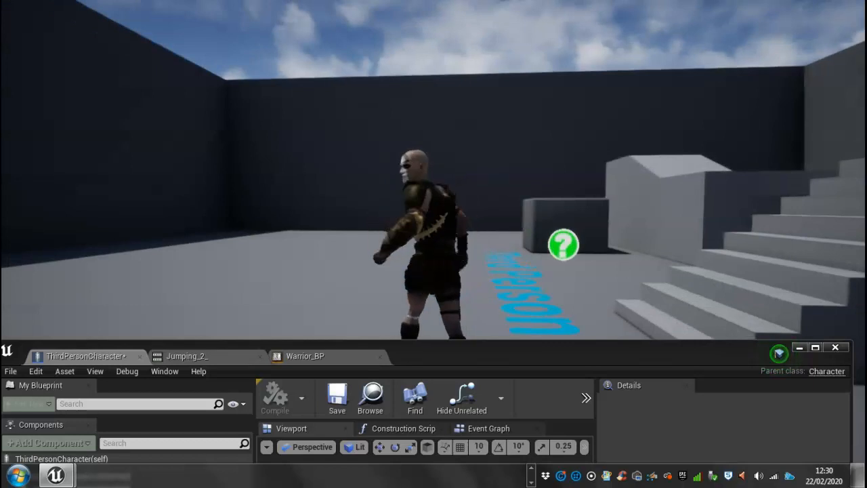
key("w")
key("space")
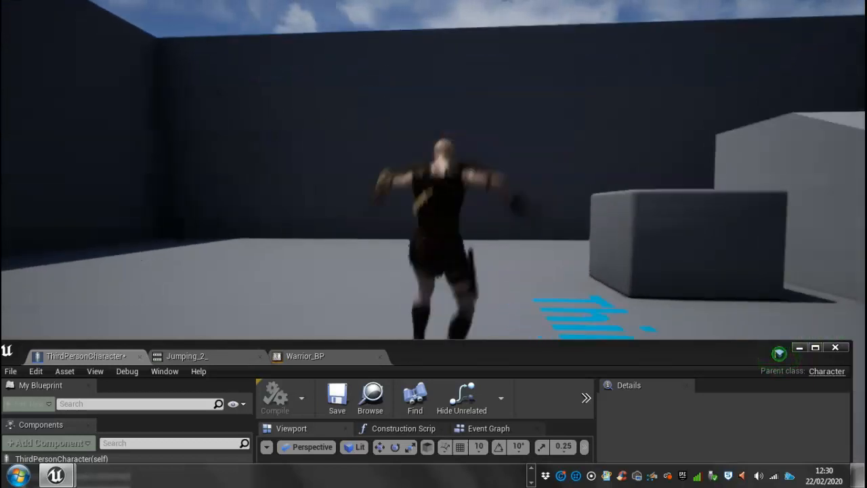
key("space")
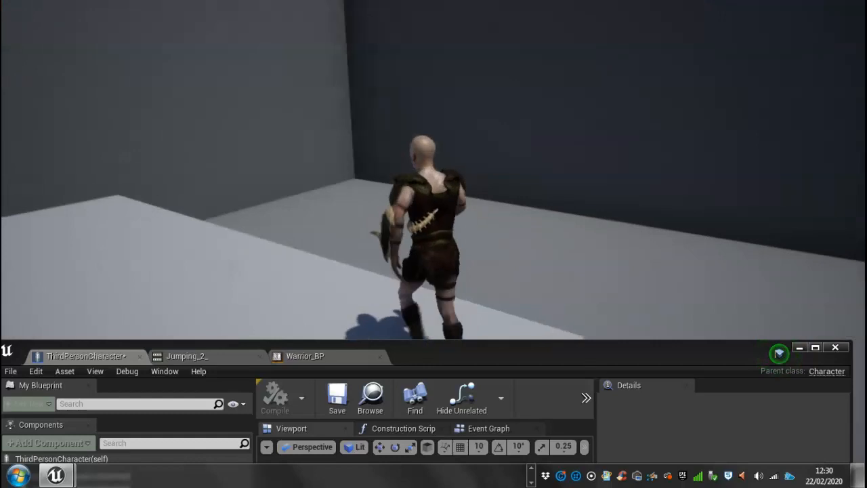
key("space")
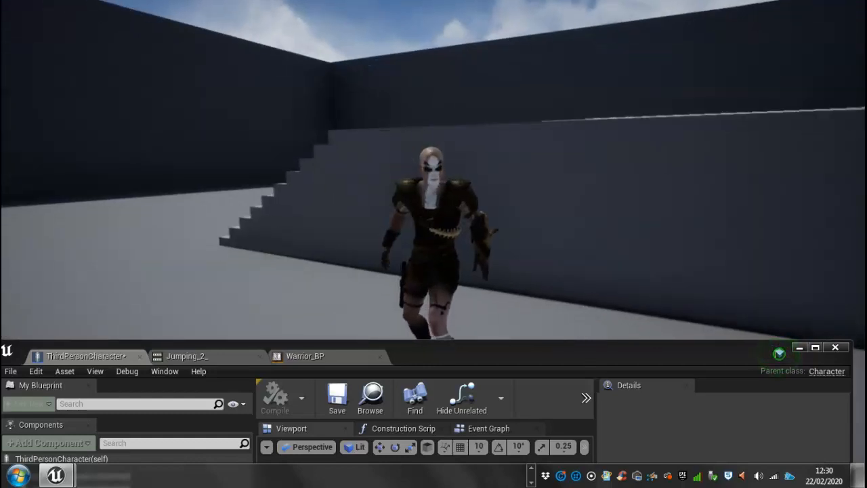
key("Escape")
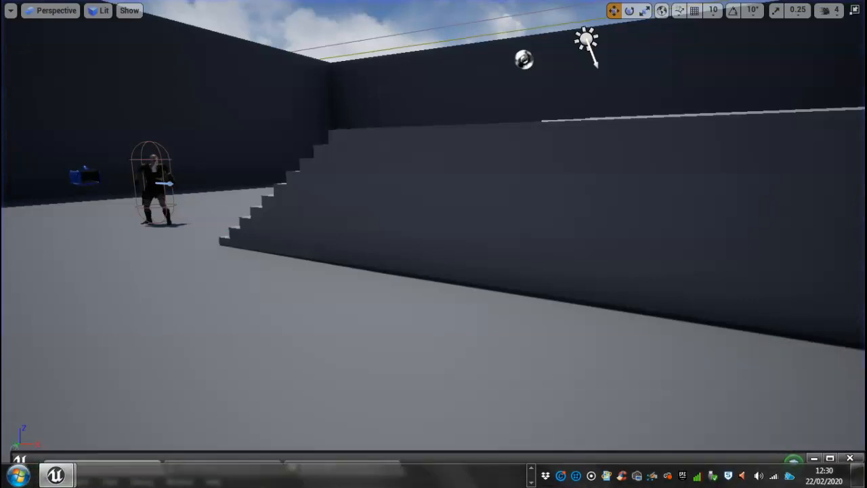
Step: Leave the full-screen viewport, restart the play session, and show it in full-screen view with game control active
left_click(542, 220)
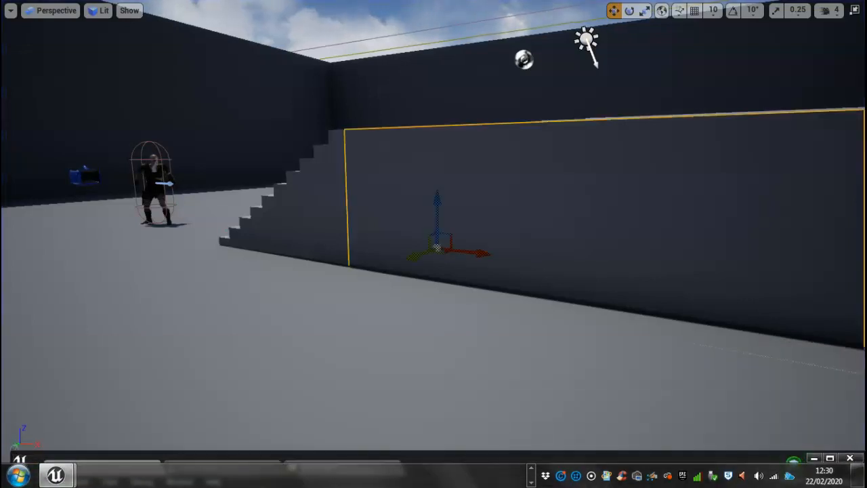
key("F11")
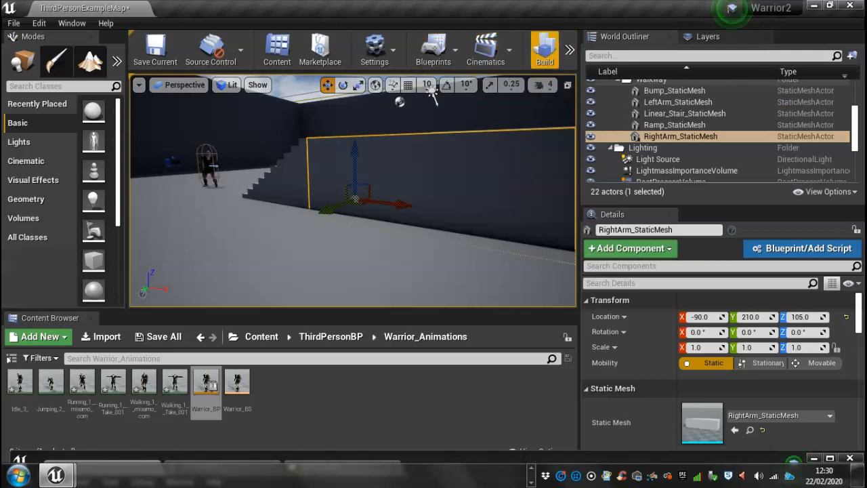
left_click(570, 49)
left_click(596, 108)
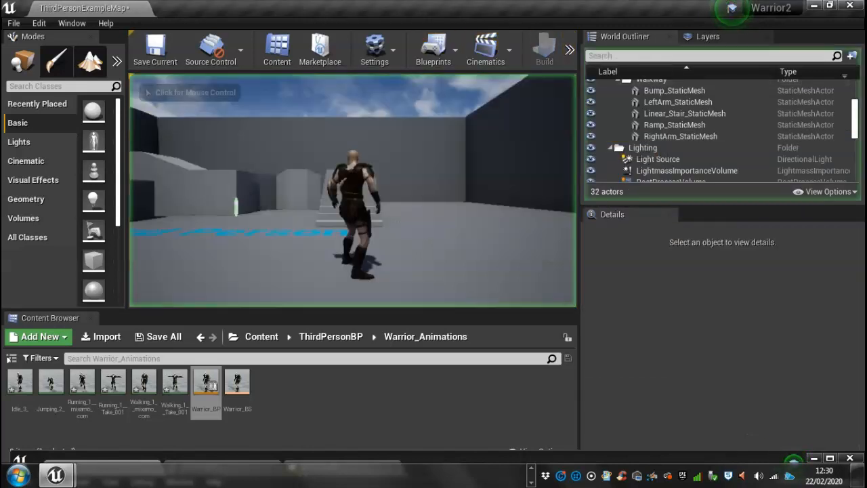
key("F11")
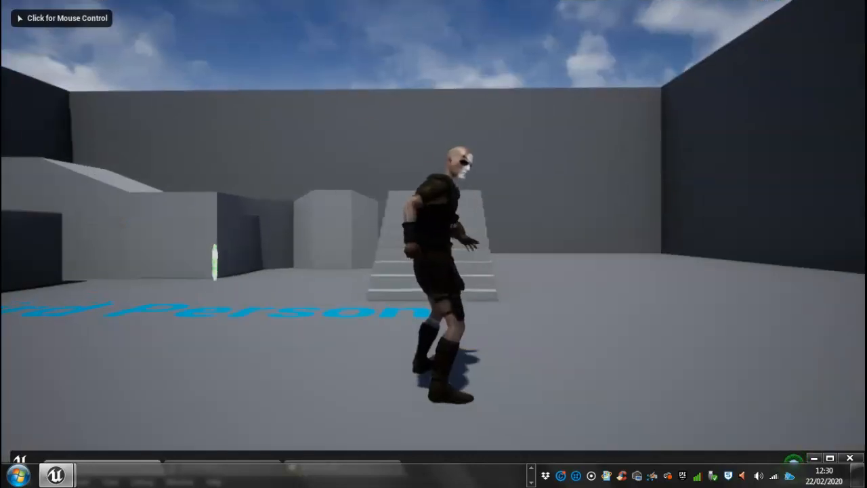
left_click(434, 225)
Step: Run the warrior across the floor and up the stairs, jumping along the way to check the jump, and end the play session
key("w")
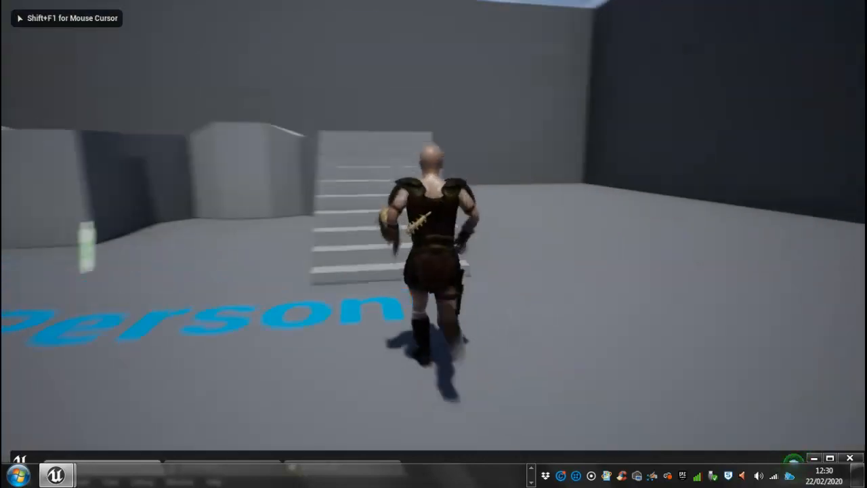
key("space")
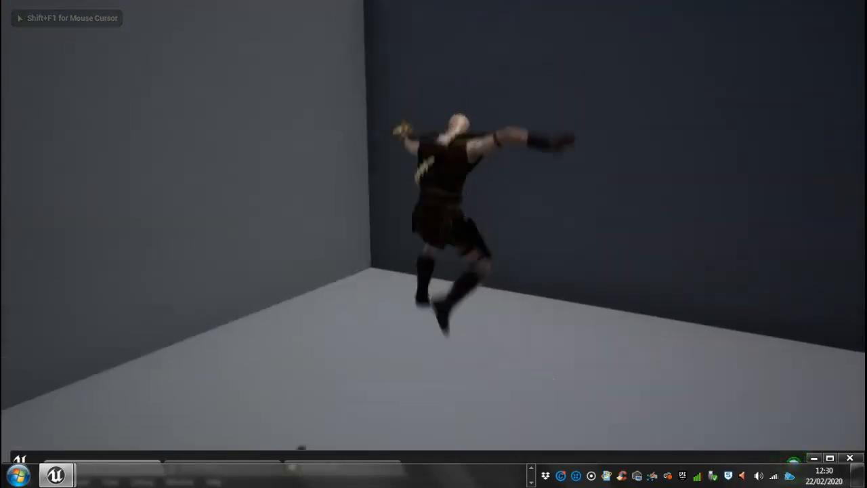
key("w")
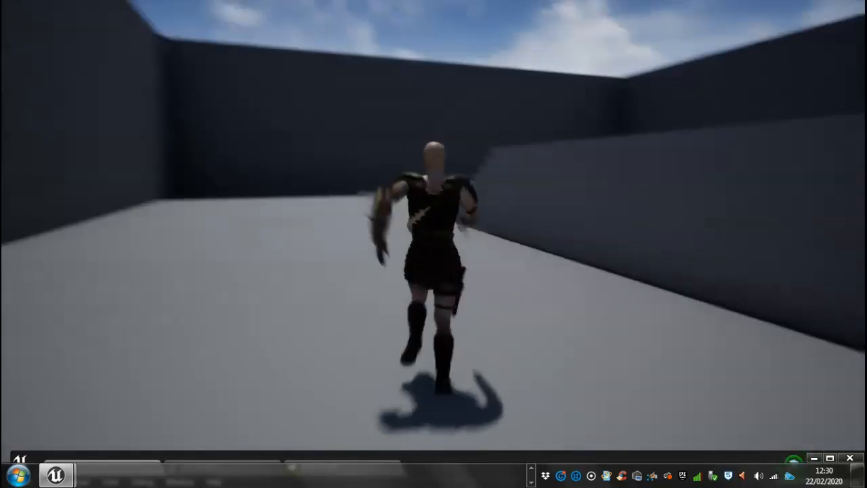
key("space")
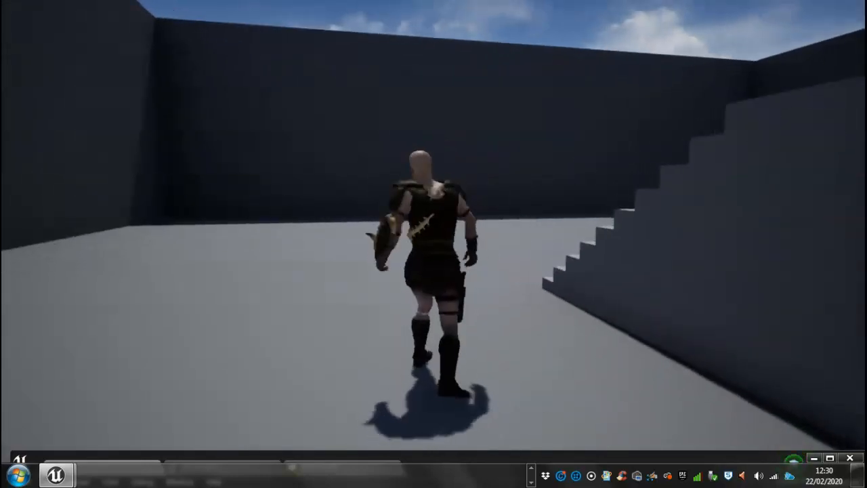
key("w")
key("w")
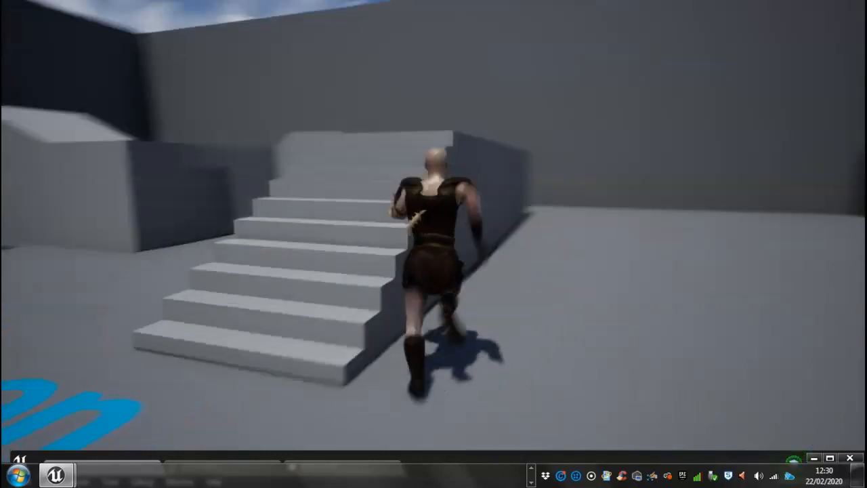
key("w")
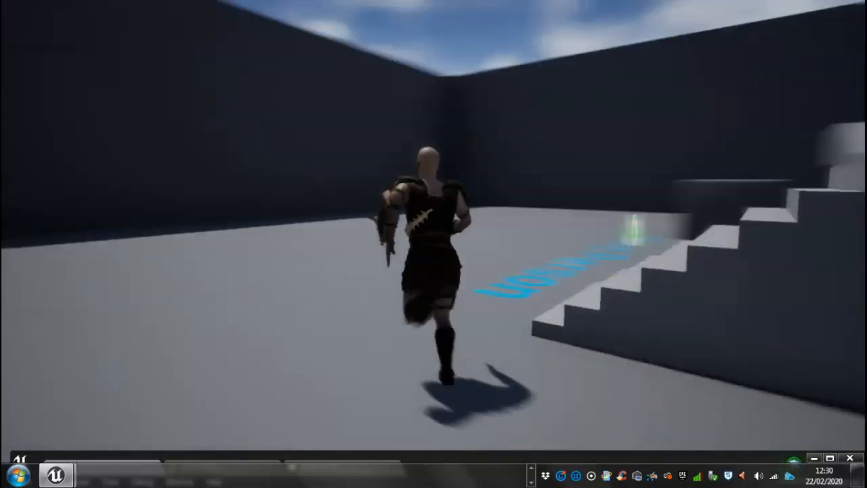
key("w")
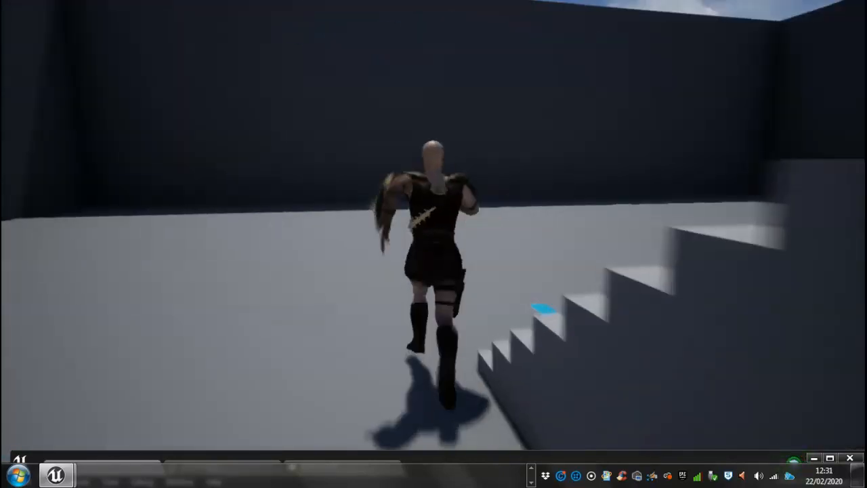
key("w")
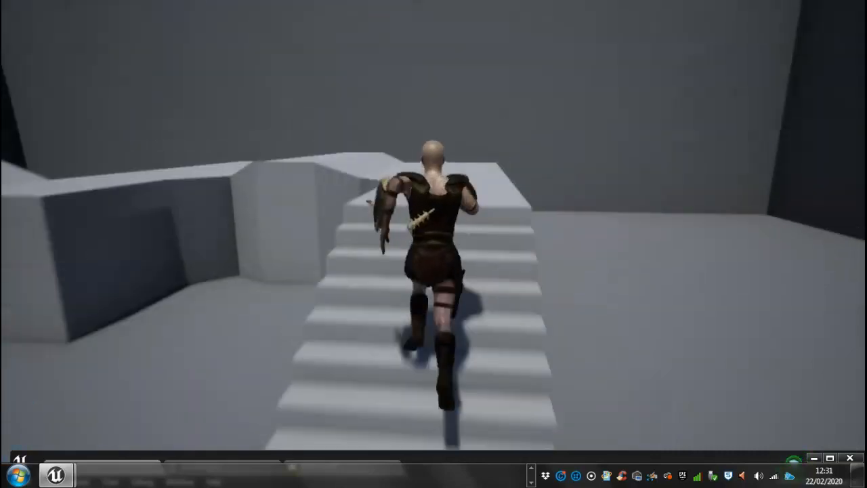
key("w")
key("space")
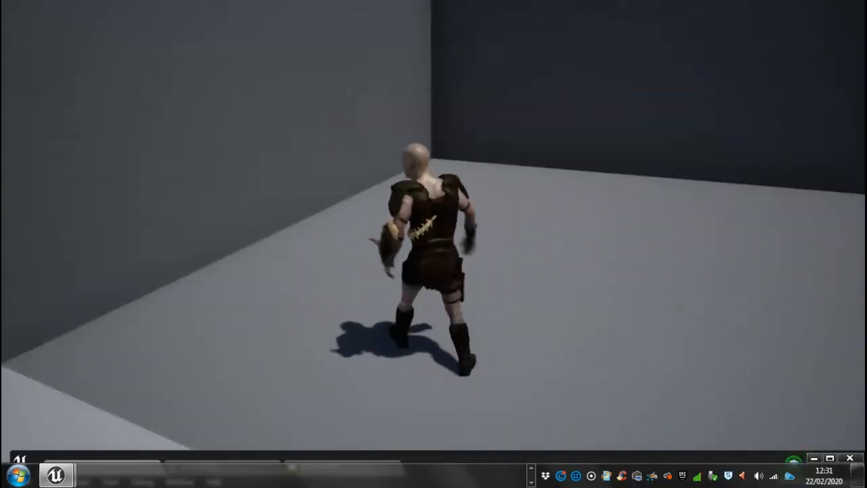
key("Escape")
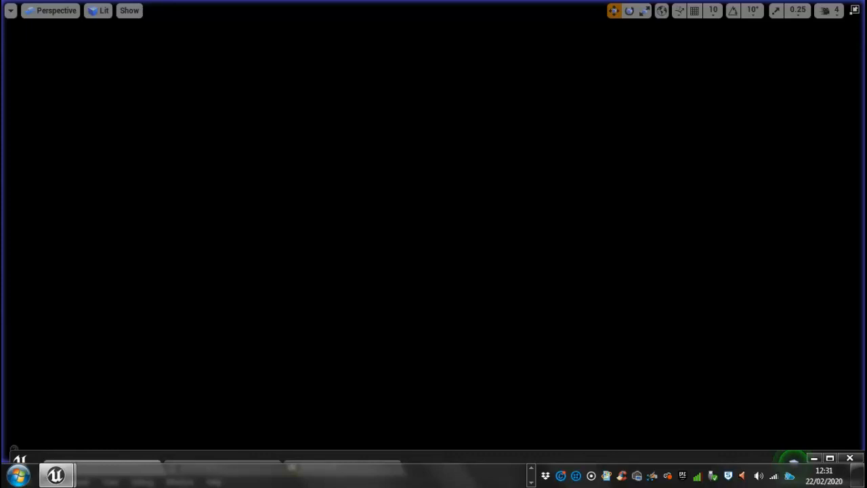
Step: Bring the ThirdPersonCharacter blueprint back into view, set the CharacterMovement component's Jump Z Velocity to 240, and compile and save the blueprint
left_click_drag(794, 460, 786, 78)
left_click(85, 270)
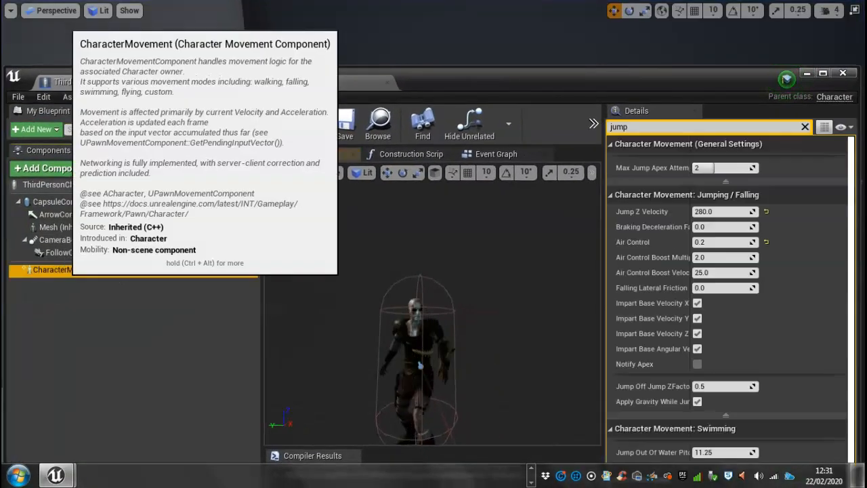
left_click(708, 211)
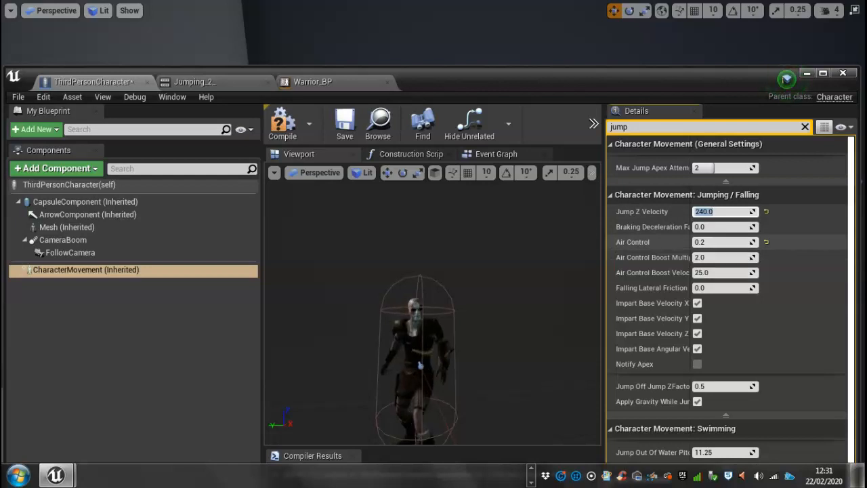
left_click_drag(691, 243, 730, 242)
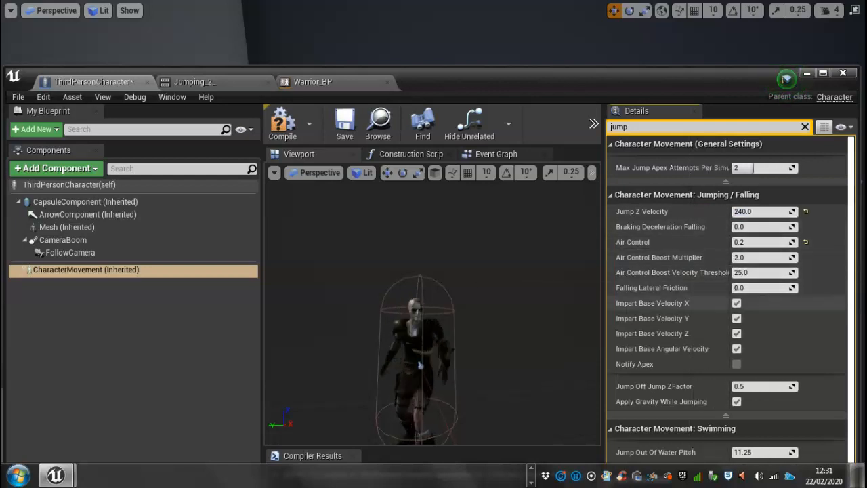
scroll(677, 313, "down", 1)
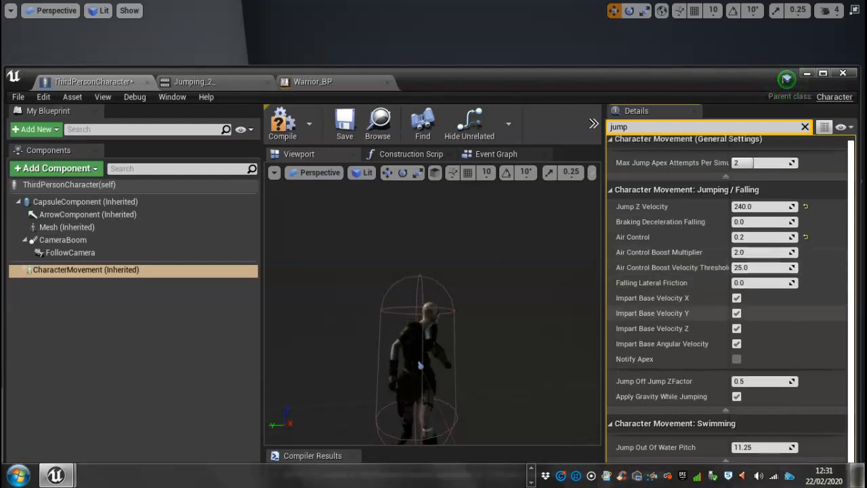
scroll(678, 313, "up", 1)
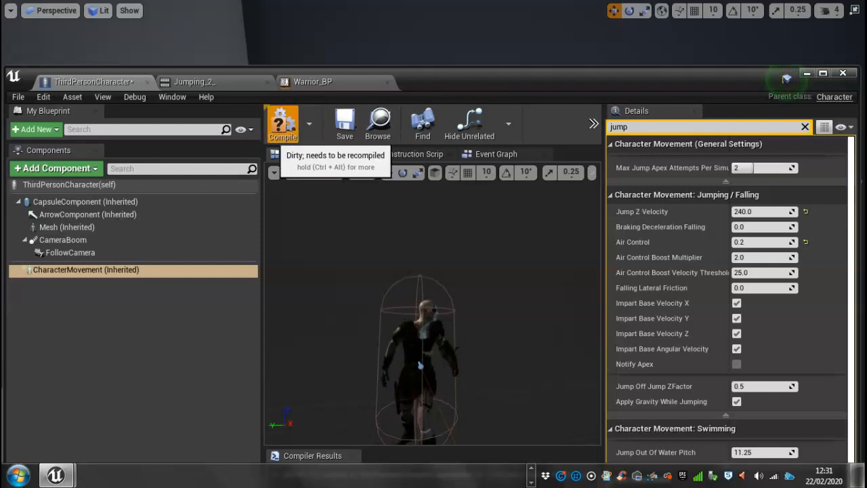
left_click(282, 124)
left_click(345, 123)
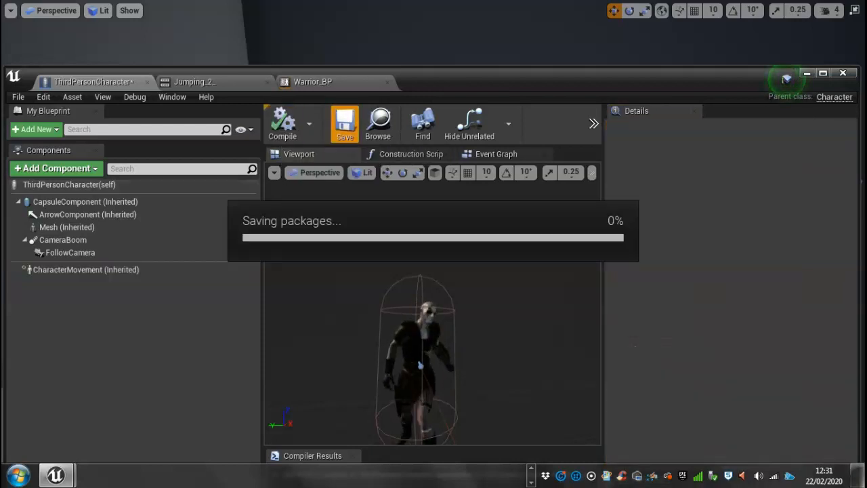
Step: Move the ThirdPersonCharacter window down off the level viewport, start a play session, and show it in full-screen view
left_click_drag(786, 78, 781, 402)
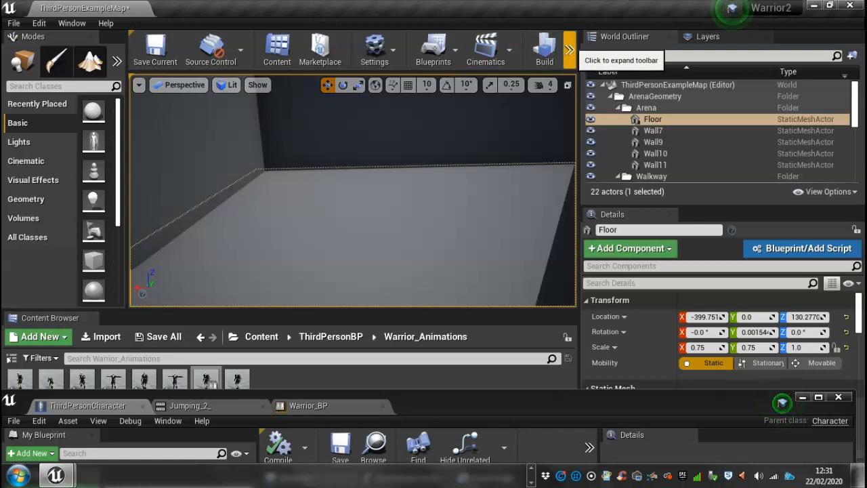
left_click(570, 50)
left_click(596, 107)
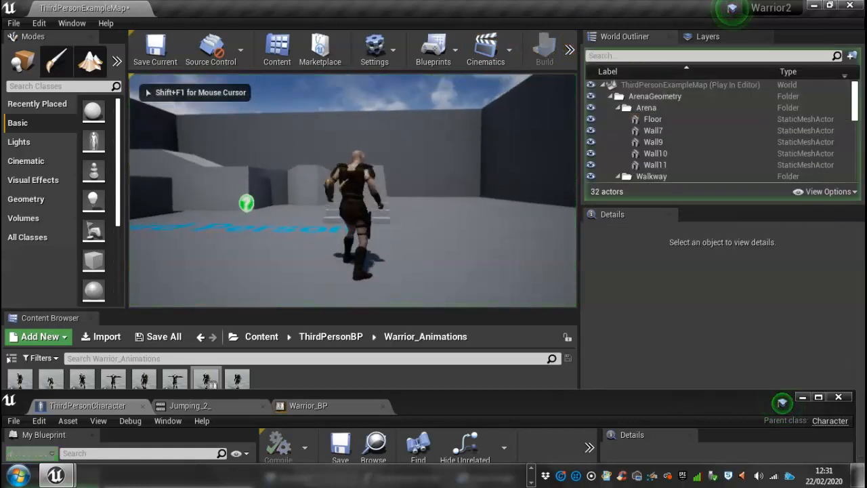
key("F11")
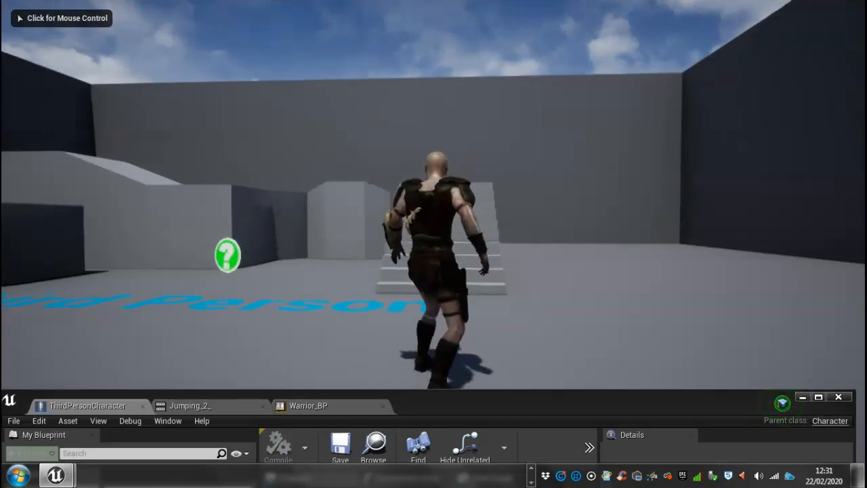
Step: Run the warrior up the stairs and jump off the walkway to test the lower jump velocity, and stop playing
key("w")
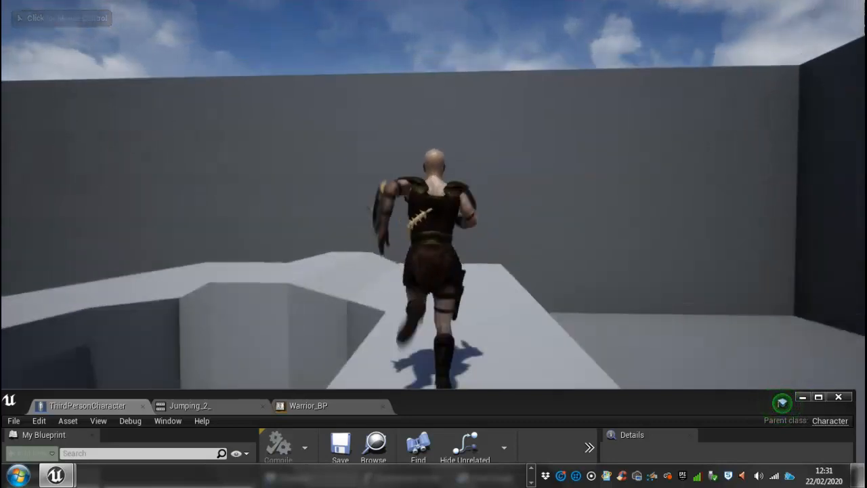
left_click(434, 196)
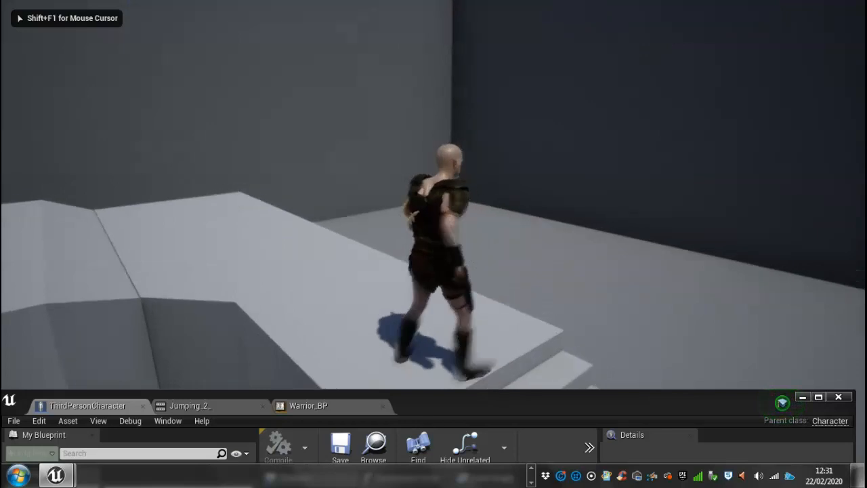
key("space")
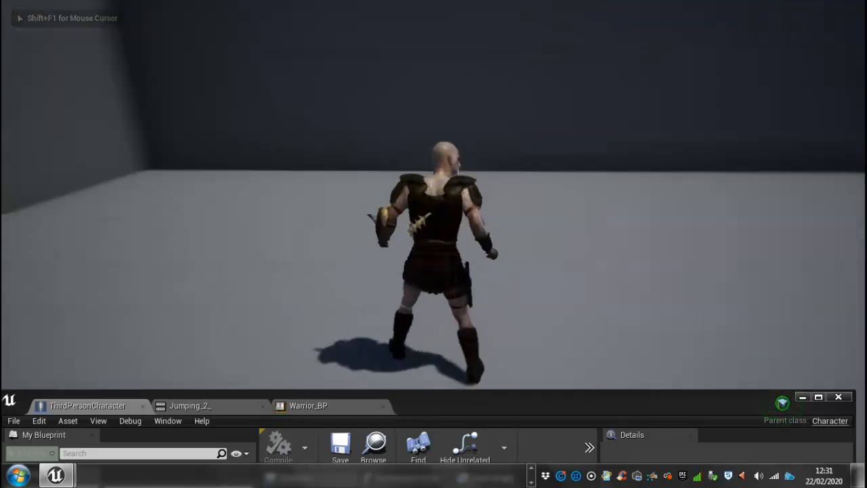
key("space")
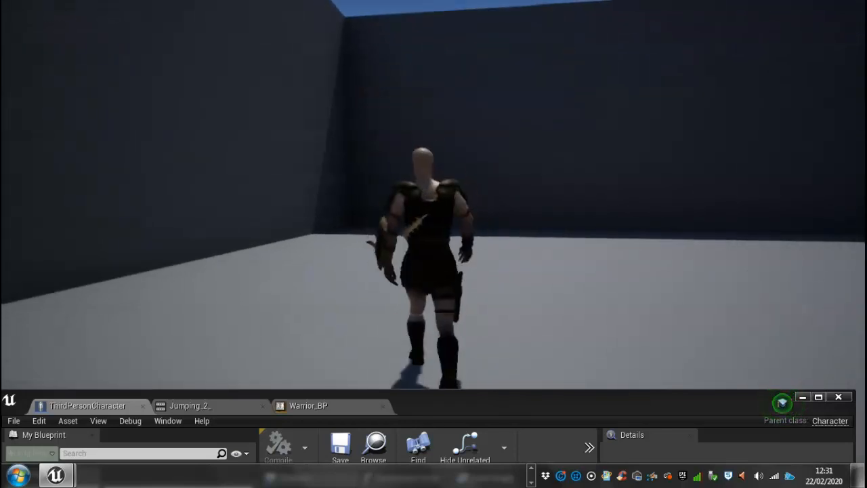
key("w")
key("Escape")
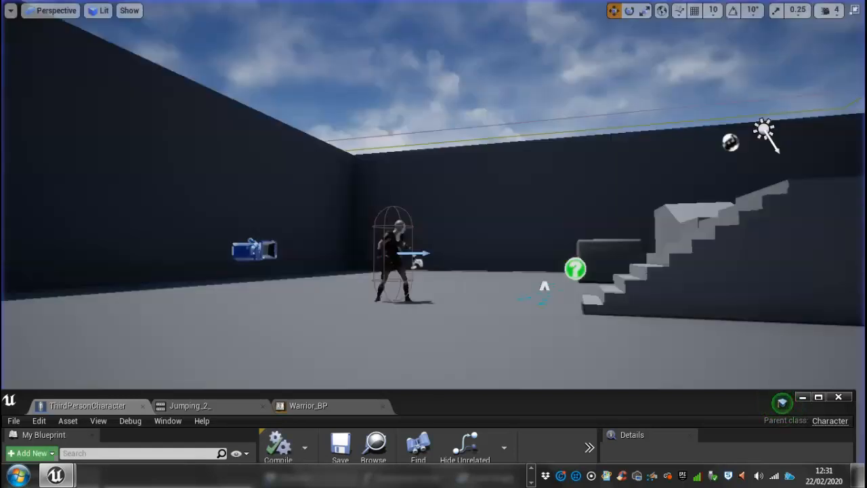
Step: Move the blueprint window further down to clear the viewport, and restart the play session in full-screen view
left_click_drag(782, 402, 804, 460)
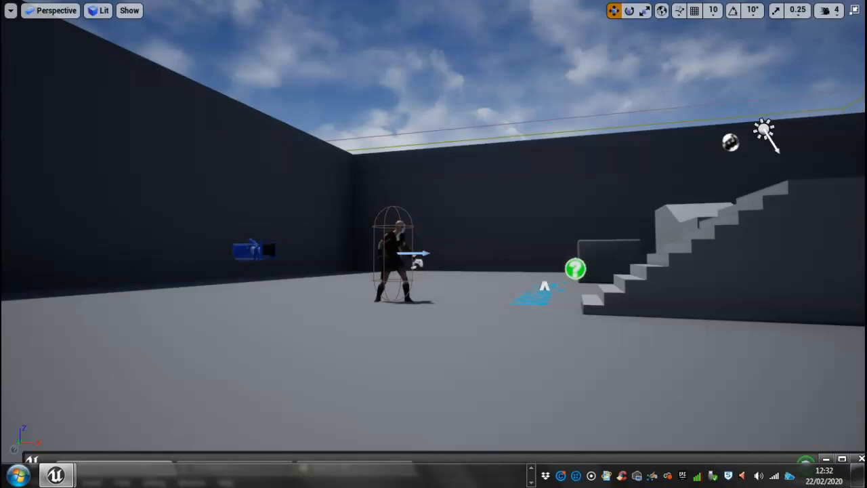
key("F11")
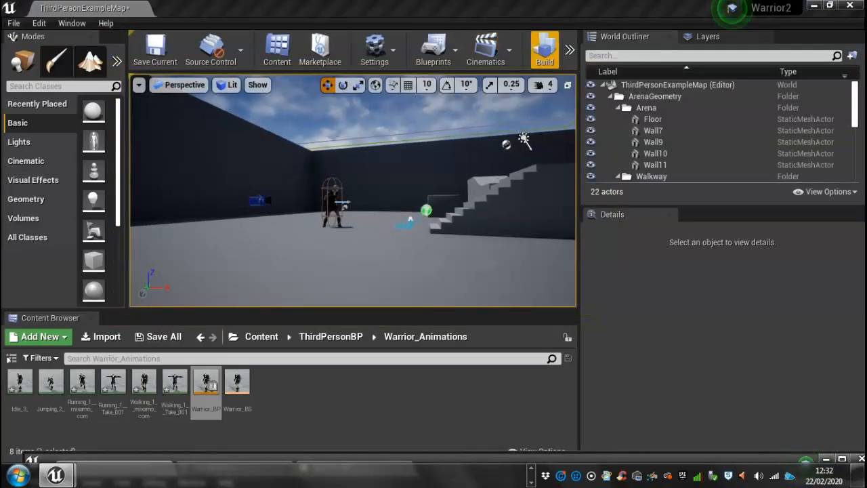
left_click(569, 50)
left_click(606, 108)
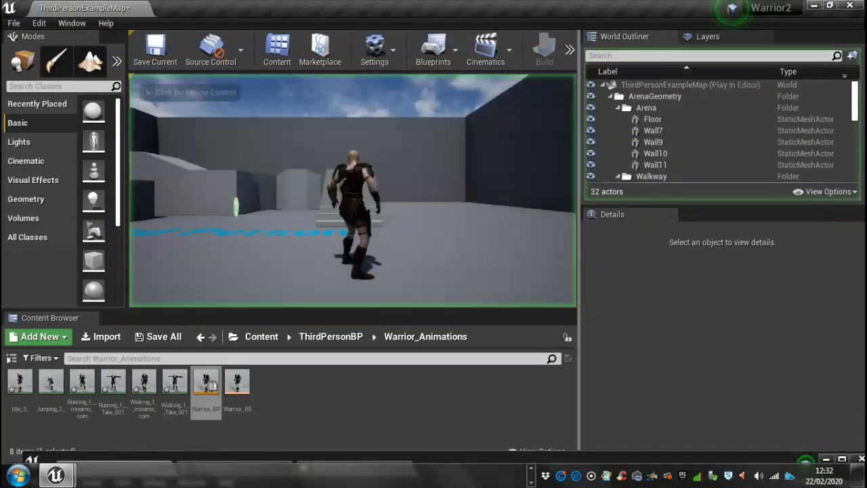
key("F11")
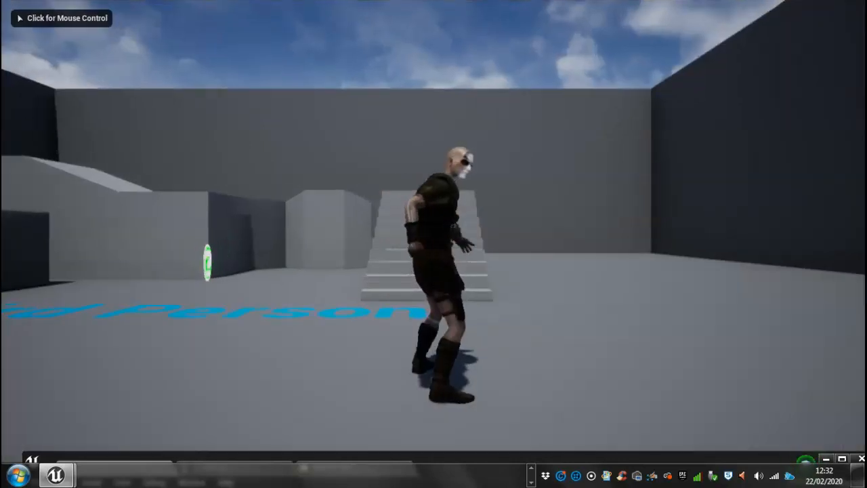
Step: Run and jump the warrior over the stairs, walkway and floor, examining the idle, run and jump animations from several angles
key("w")
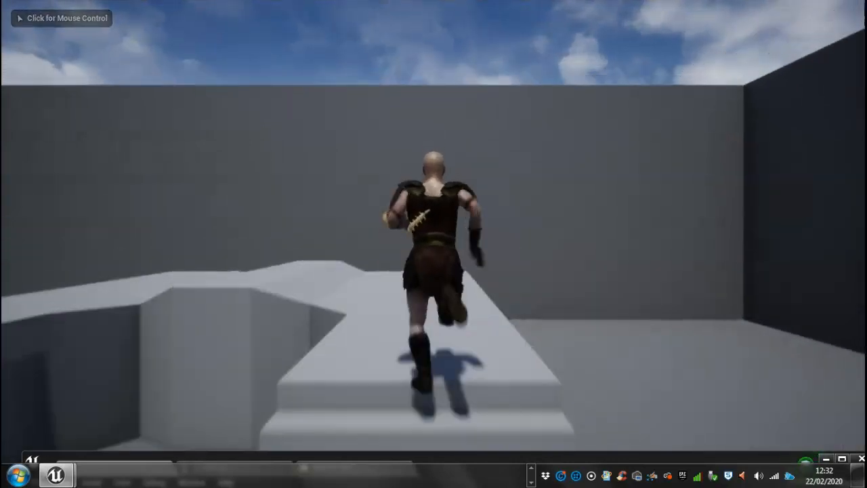
left_click(433, 231)
key("w")
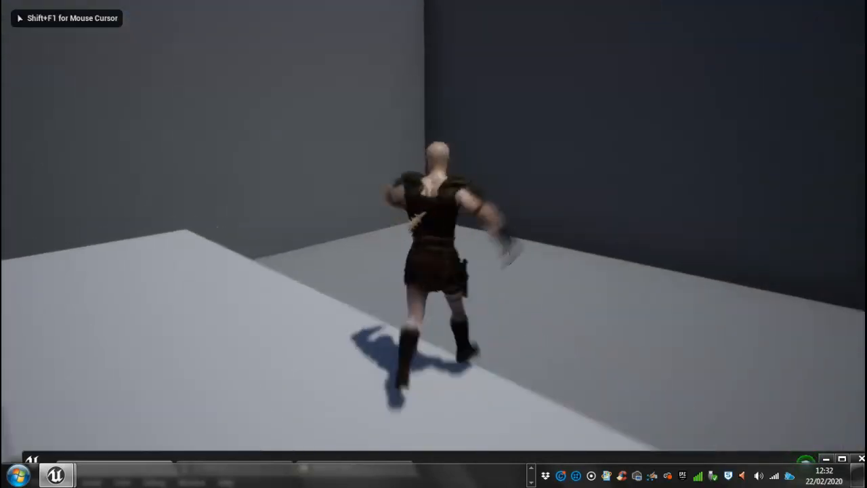
key("space")
key("d")
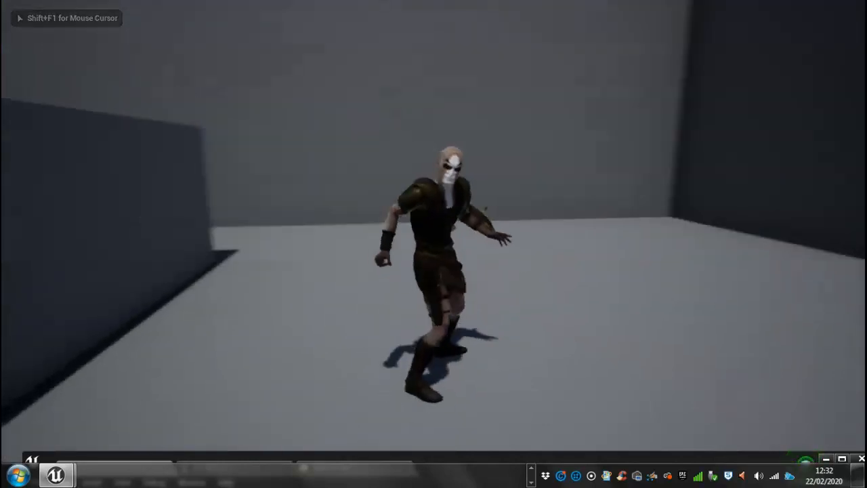
key("w")
key("space")
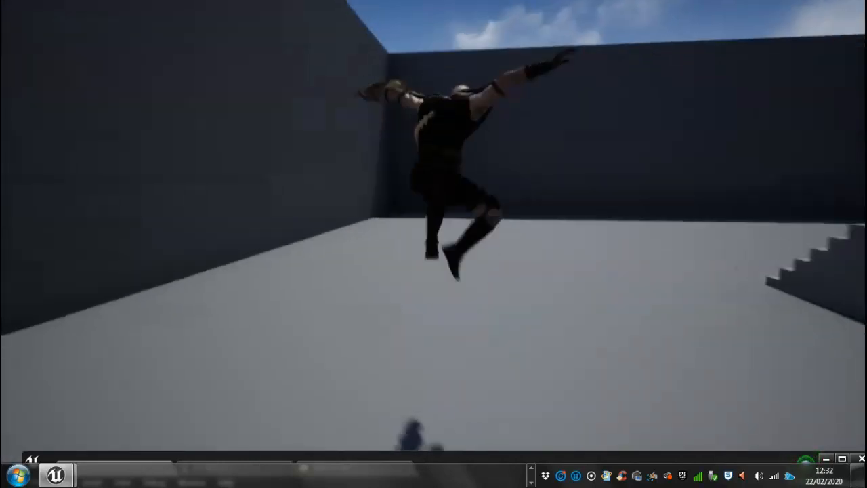
key("w")
key("space")
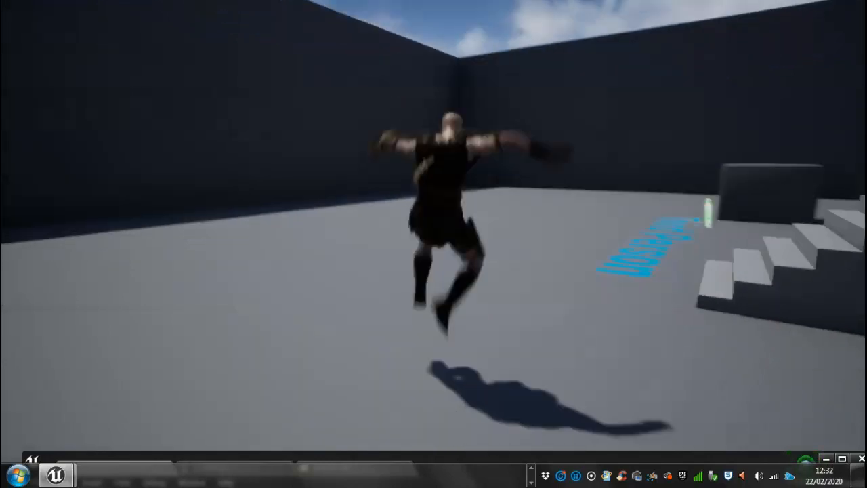
key("d")
key("w")
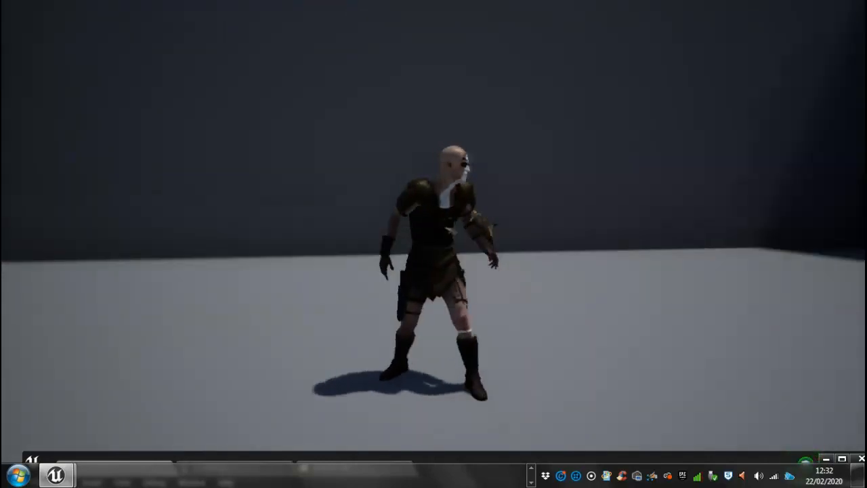
key("w")
key("d")
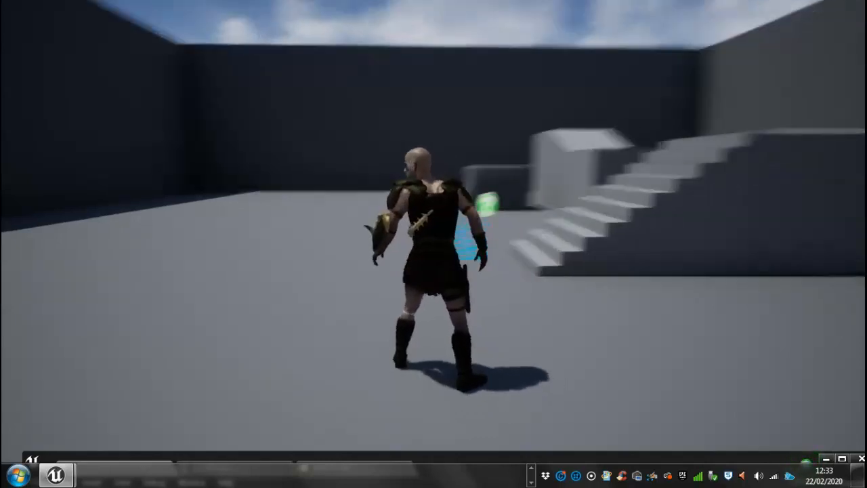
key("w")
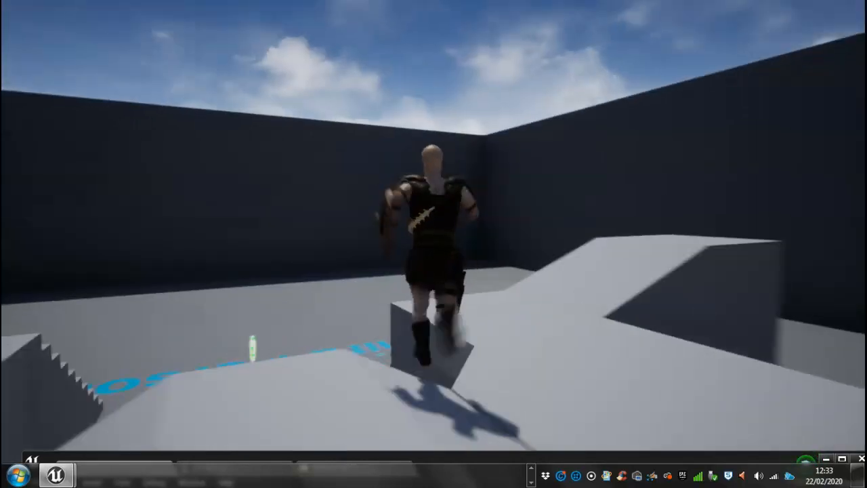
key("space")
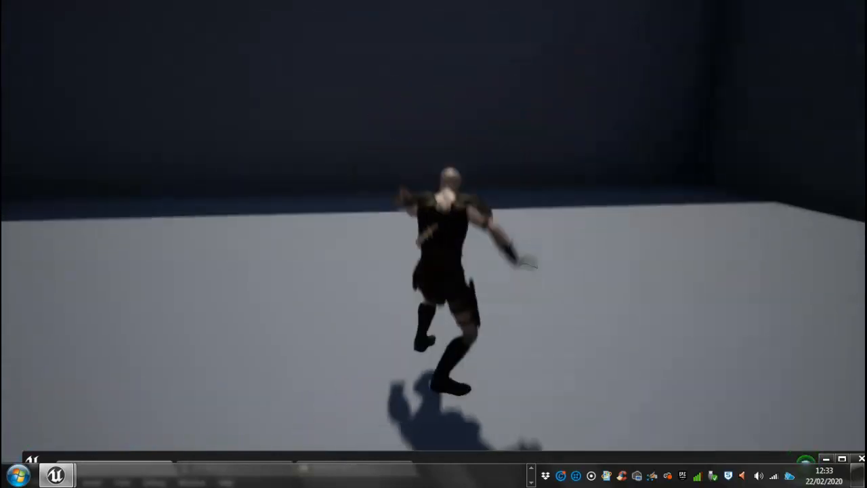
key("d")
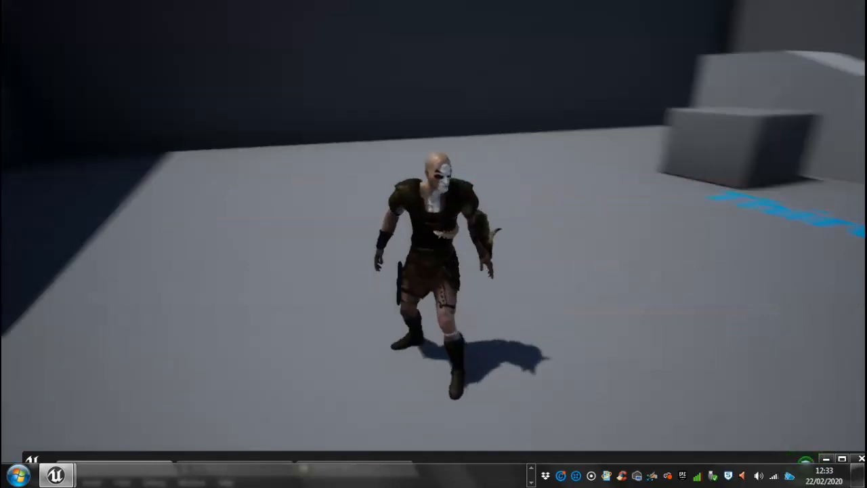
key("w")
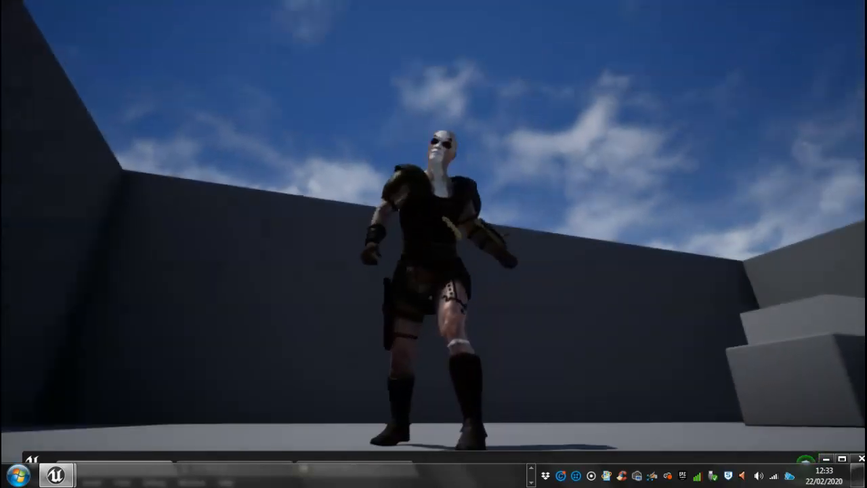